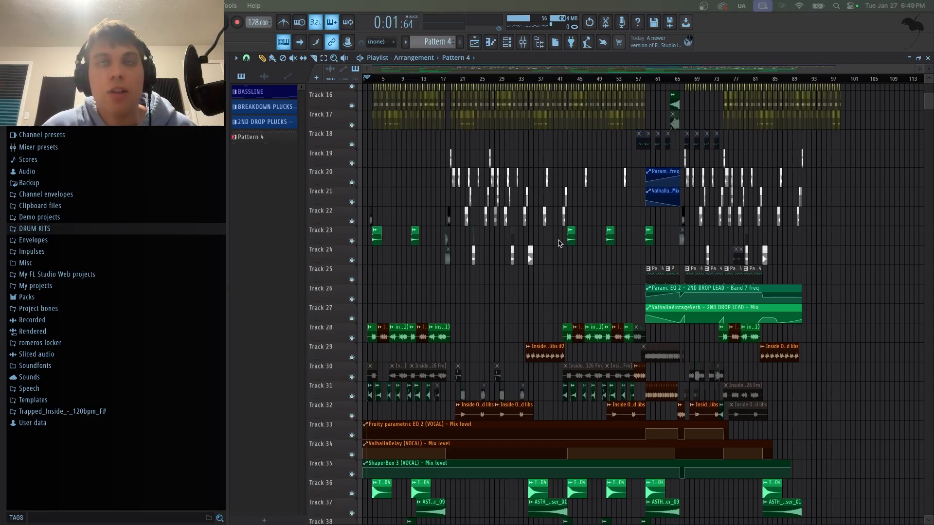
Scroll through the playlist arrangement to review all the tracks while the song preview plays.
scroll(398, 303, "up", 3)
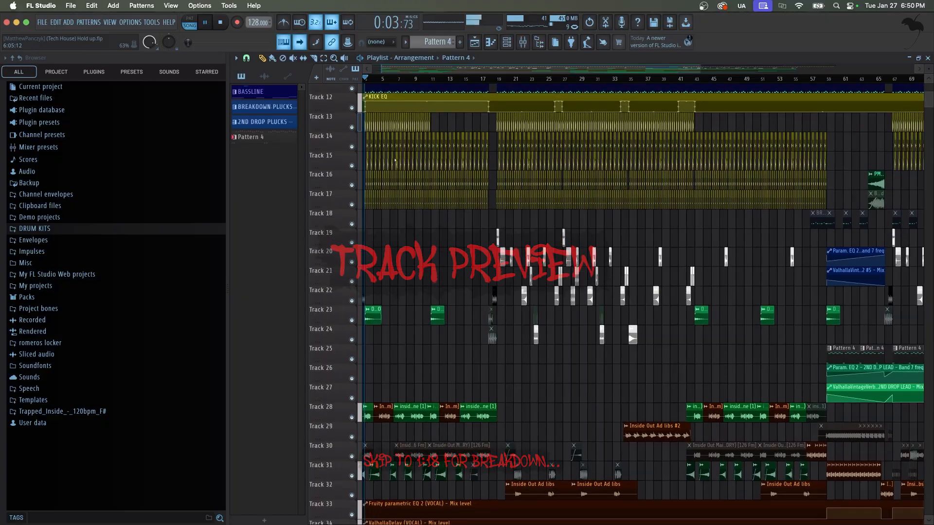
scroll(395, 160, "down", 3)
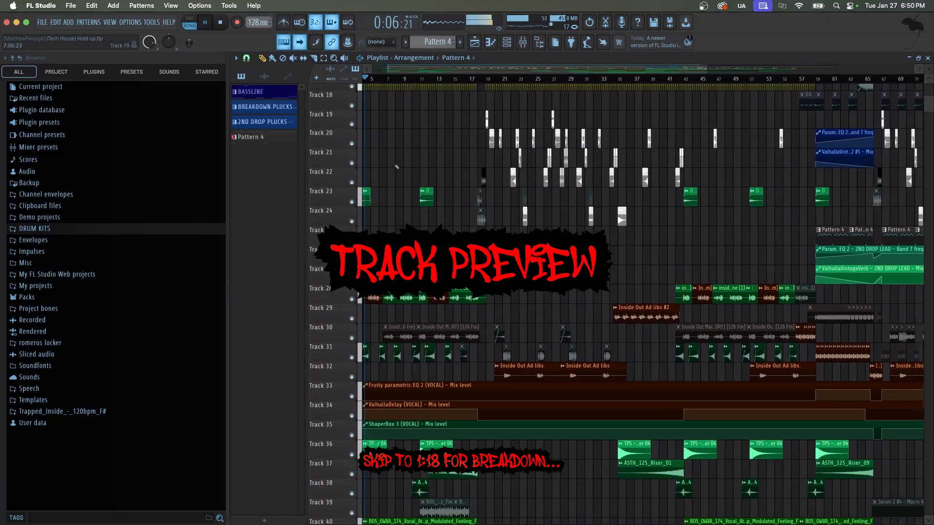
scroll(397, 166, "down", 1)
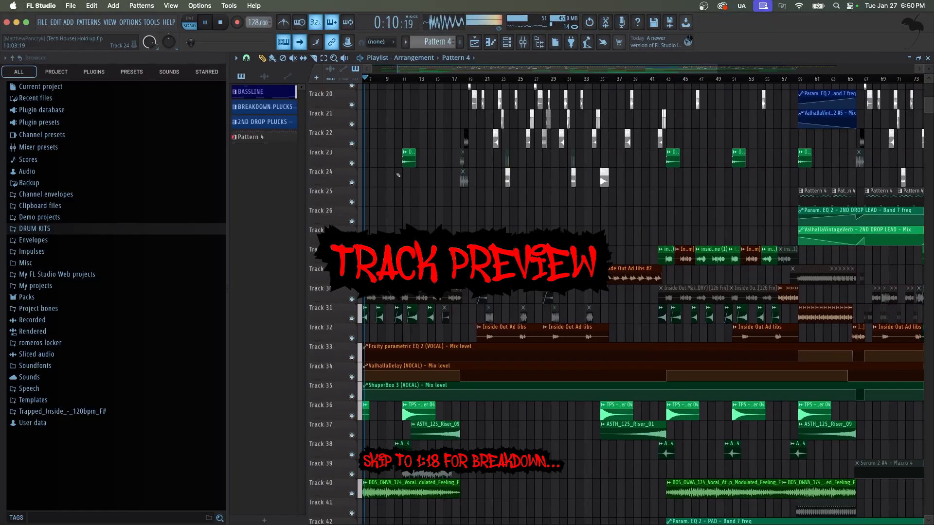
scroll(398, 175, "up", 2)
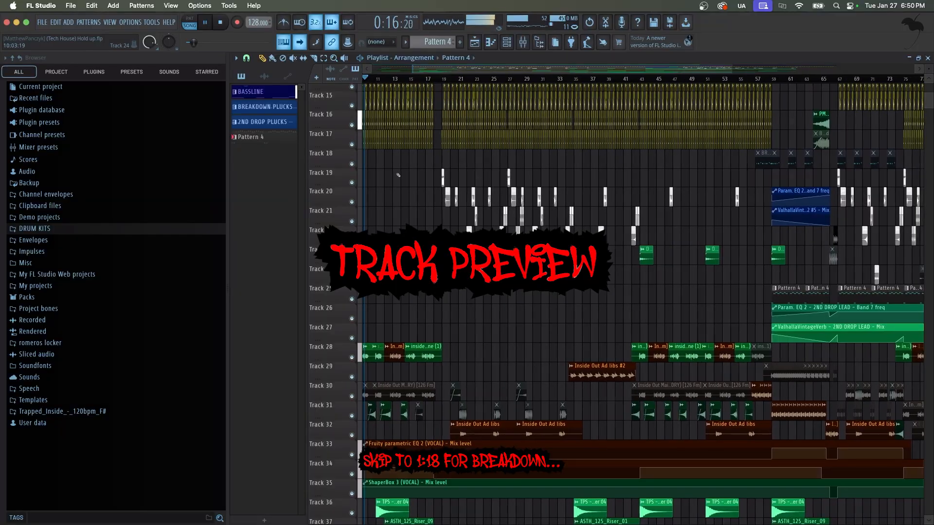
scroll(398, 175, "up", 2)
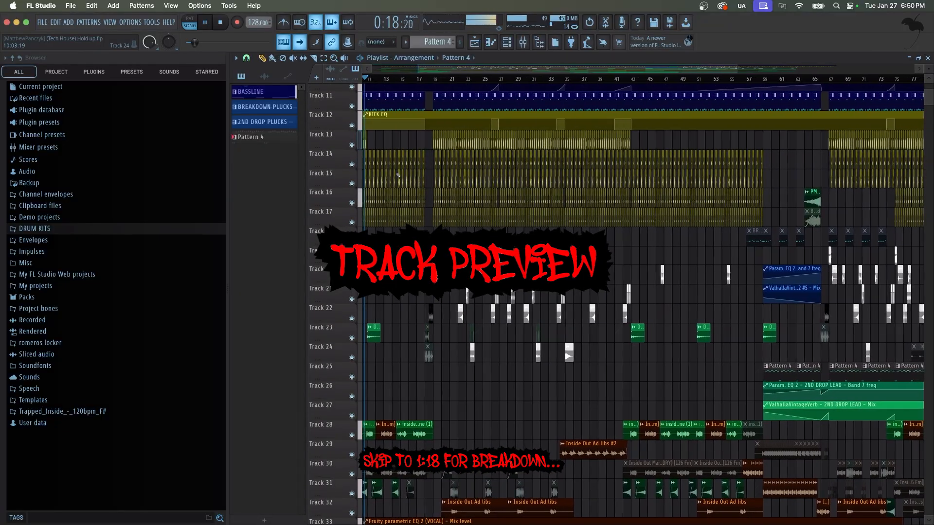
scroll(398, 176, "up", 1)
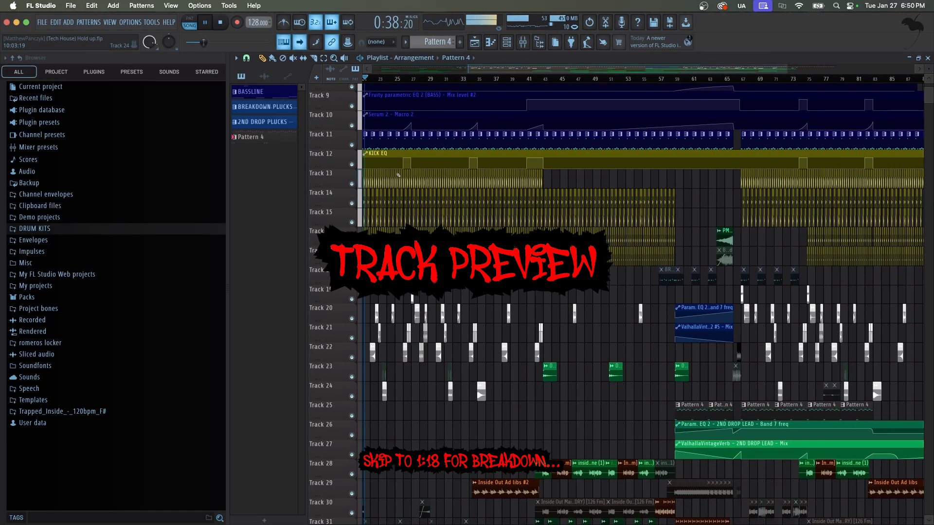
scroll(469, 294, "down", 5)
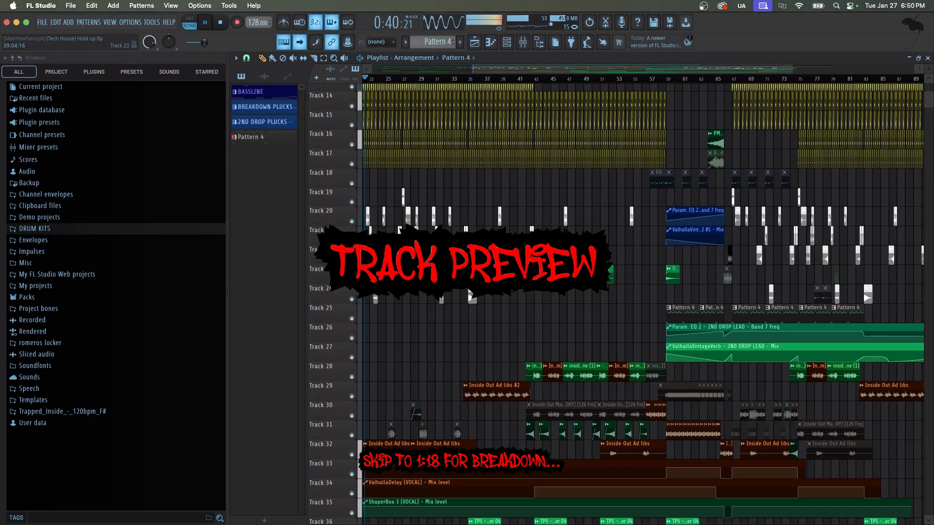
scroll(469, 295, "down", 3)
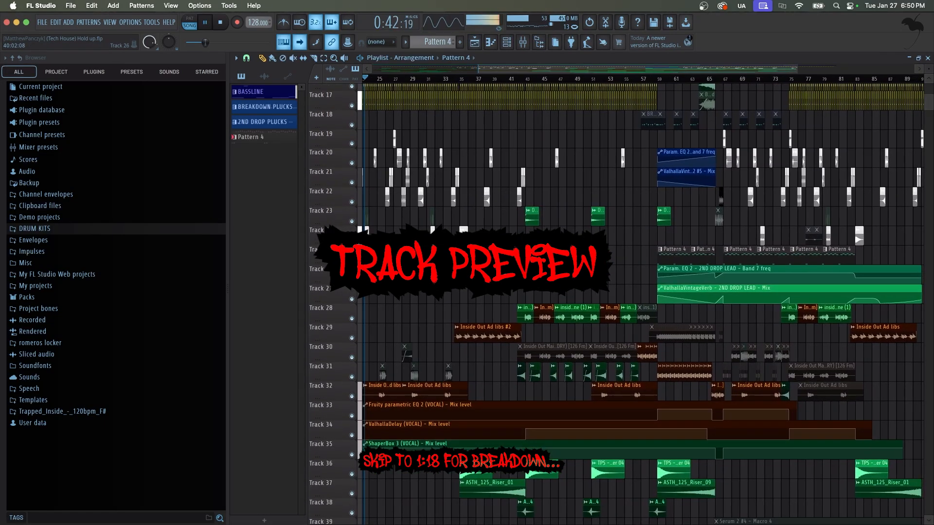
scroll(640, 301, "down", 8)
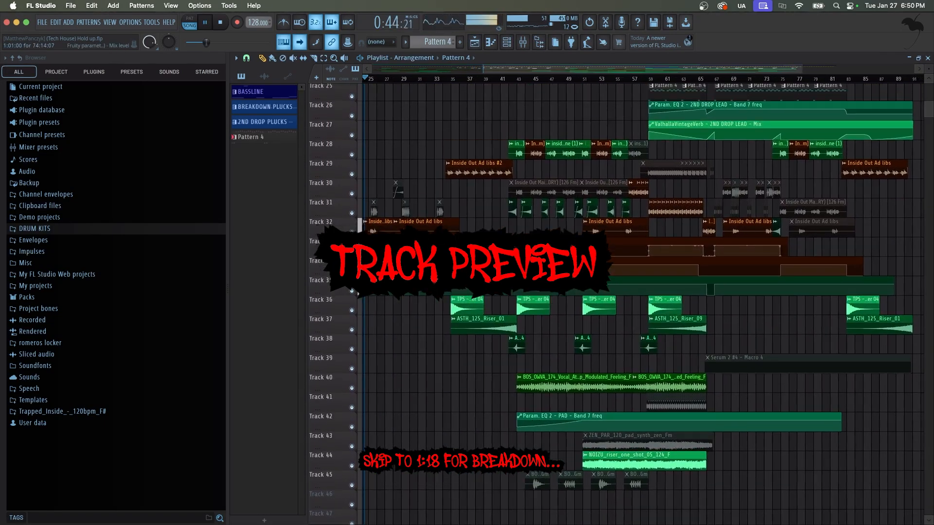
scroll(639, 301, "up", 15)
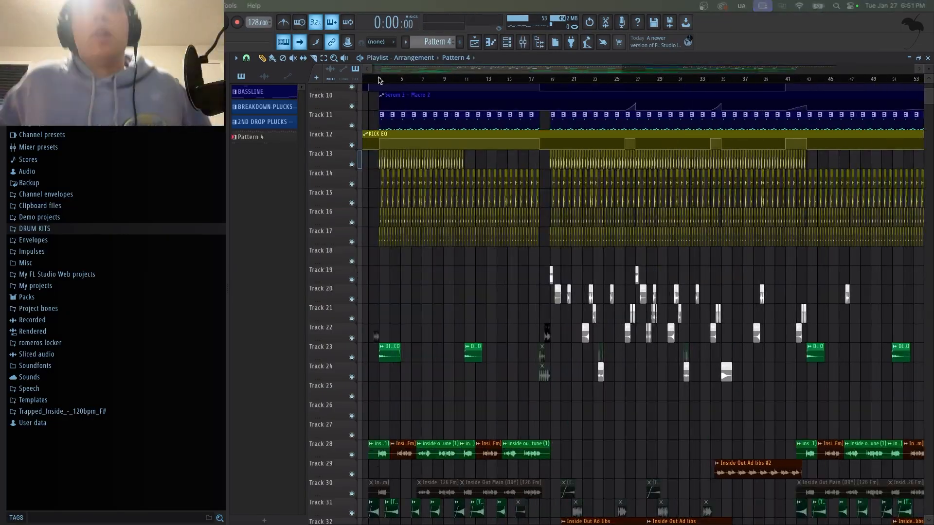
Scroll the playlist to examine the drum tracks around tracks 12 to 17.
scroll(400, 196, "down", 3)
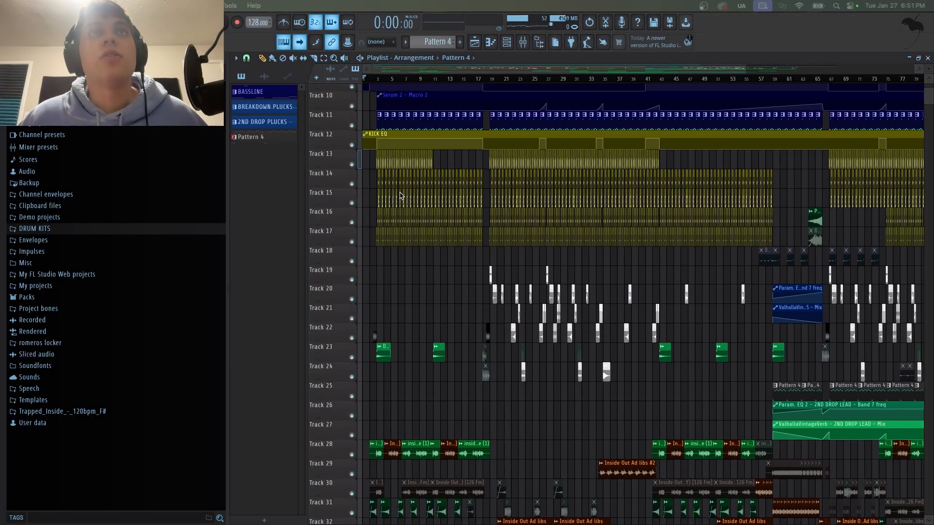
scroll(400, 196, "down", 7)
scroll(400, 196, "up", 5)
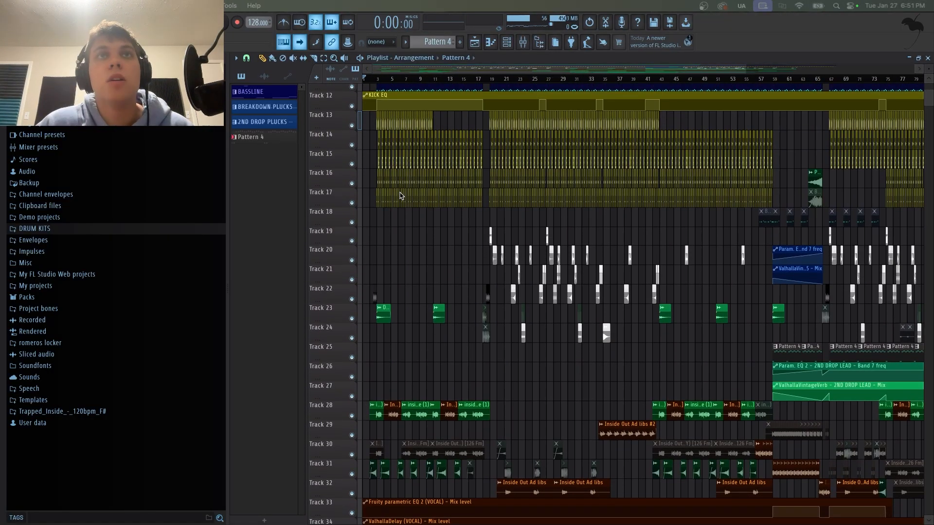
scroll(400, 196, "down", 6)
scroll(400, 195, "up", 8)
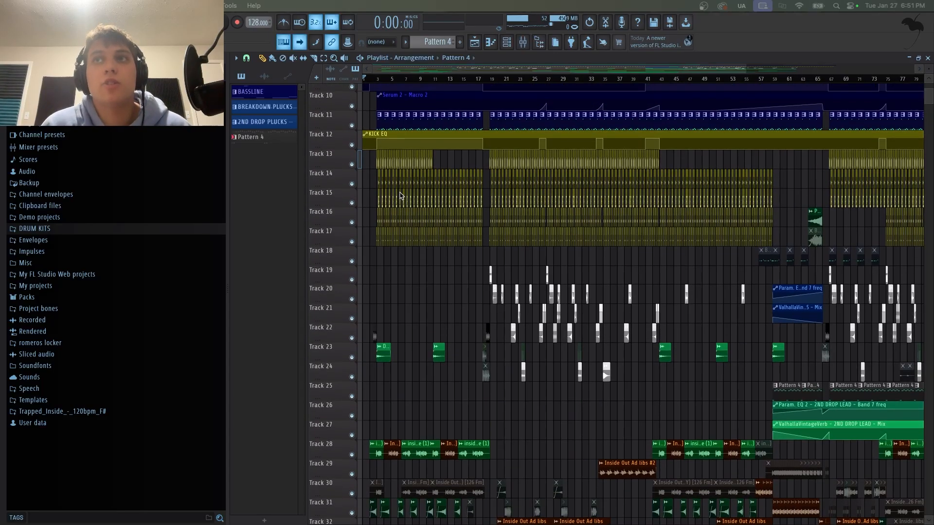
scroll(518, 380, "down", 11)
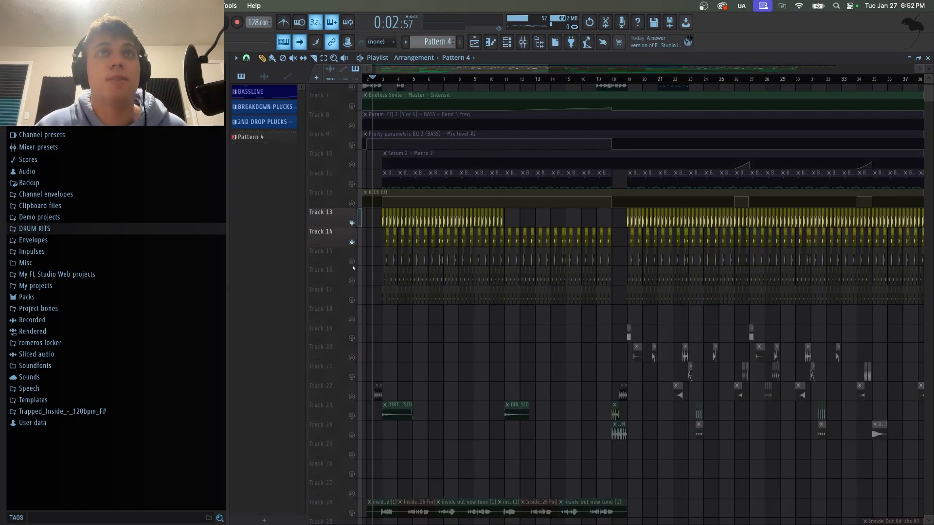
Unmute drum tracks 15, 16 and 17 in the playlist.
left_click(351, 261)
left_click(352, 281)
left_click(352, 301)
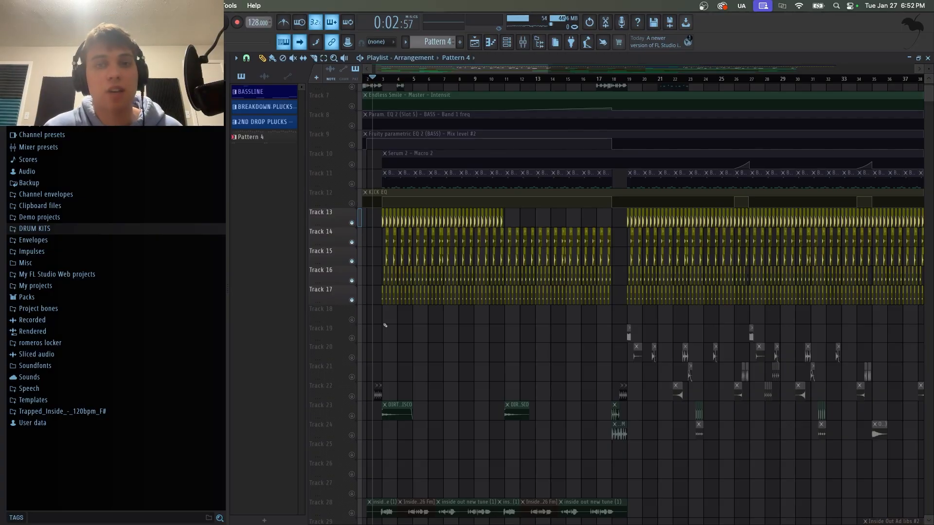
Move the playhead to the start, zoom in, mute tracks 13, 14 and 15, and play back the remaining layers.
left_click(382, 80)
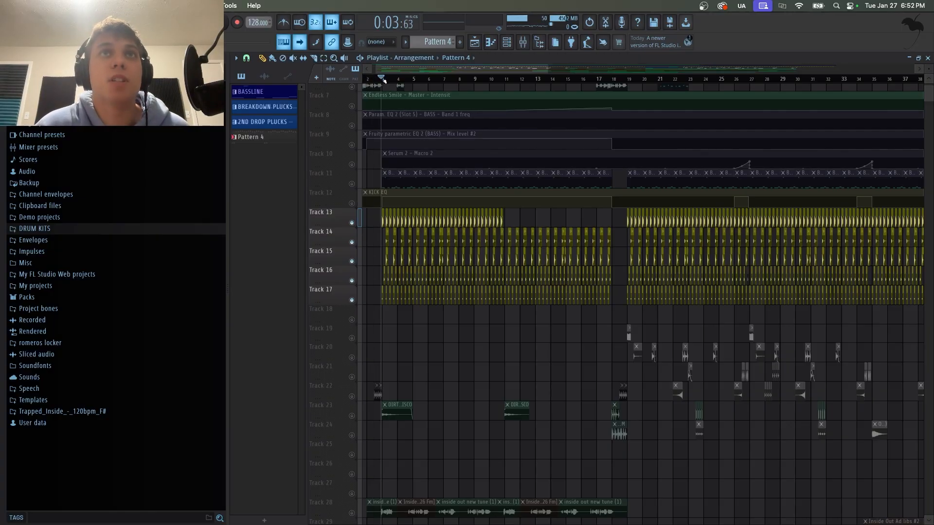
scroll(384, 81, "up", 3)
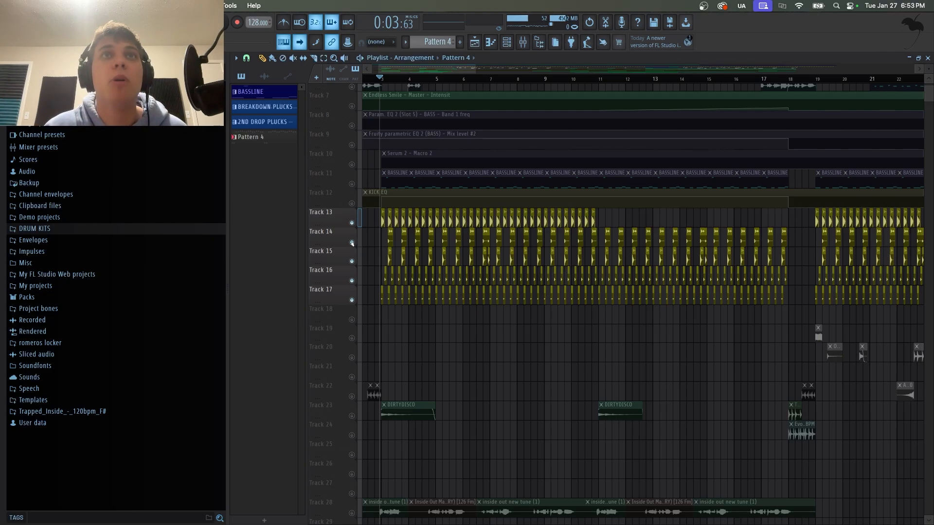
left_click(352, 223)
left_click(352, 261)
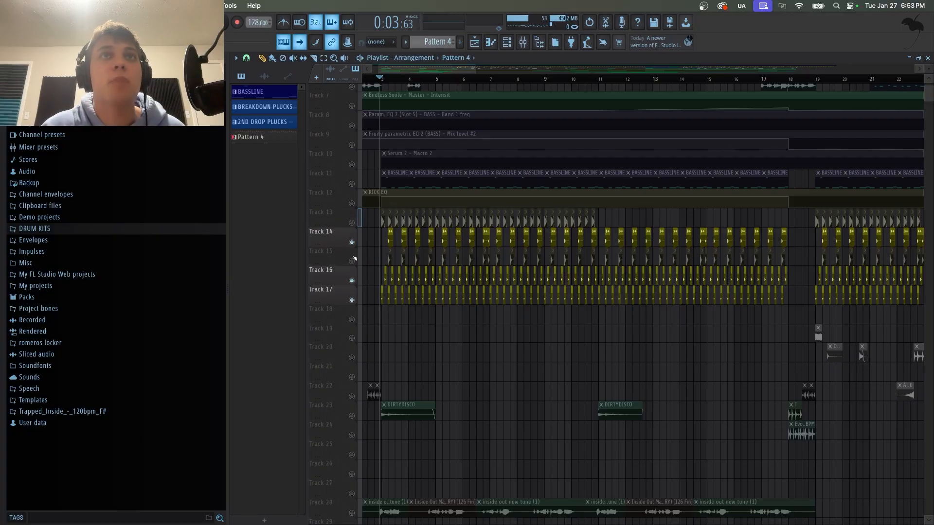
left_click(353, 242)
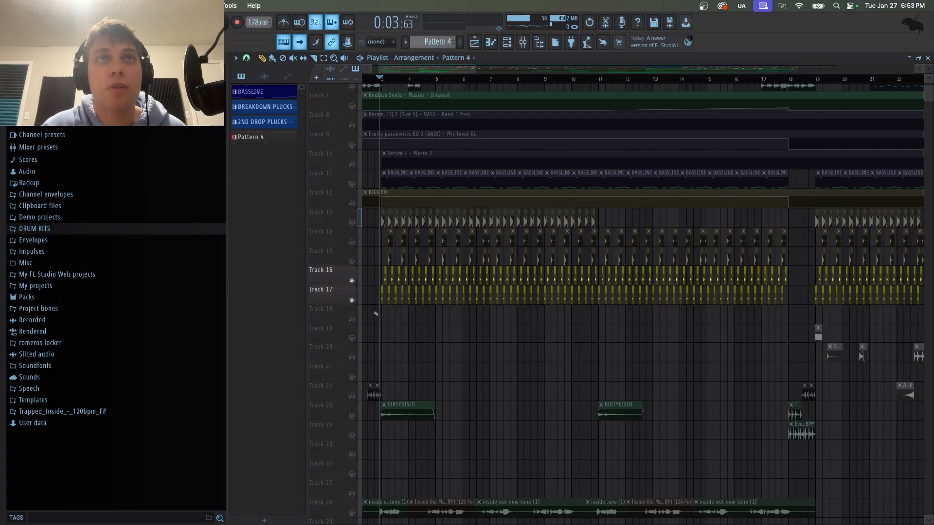
key("space")
key("space")
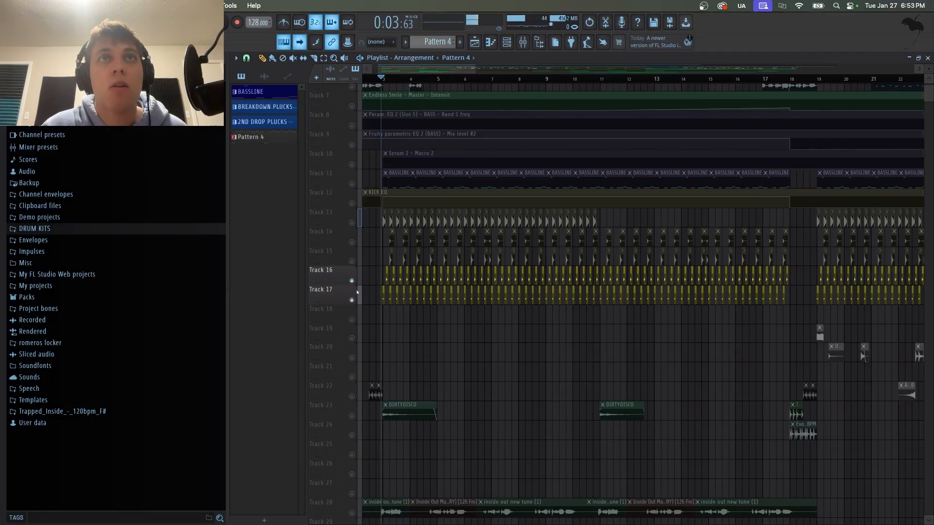
Mute track 16 and play back track 17 on its own.
left_click(352, 280)
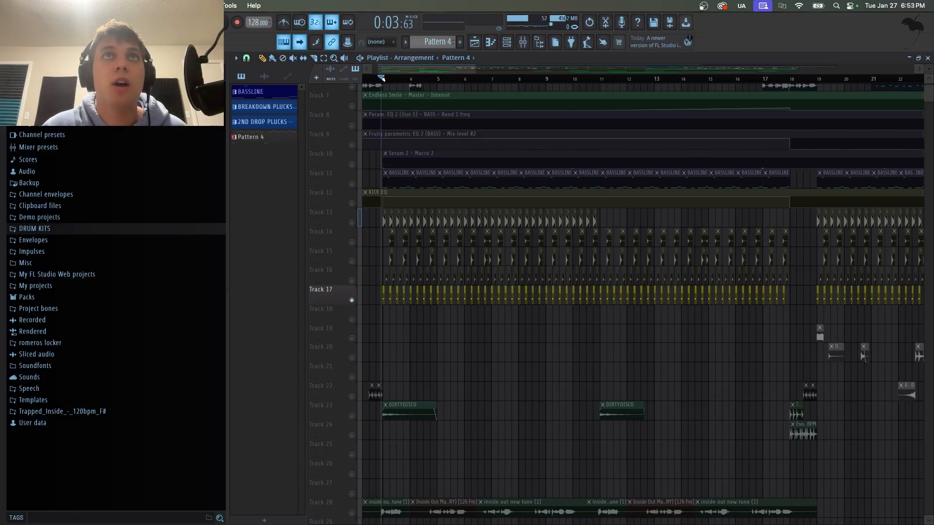
scroll(387, 87, "up", 5)
key("space")
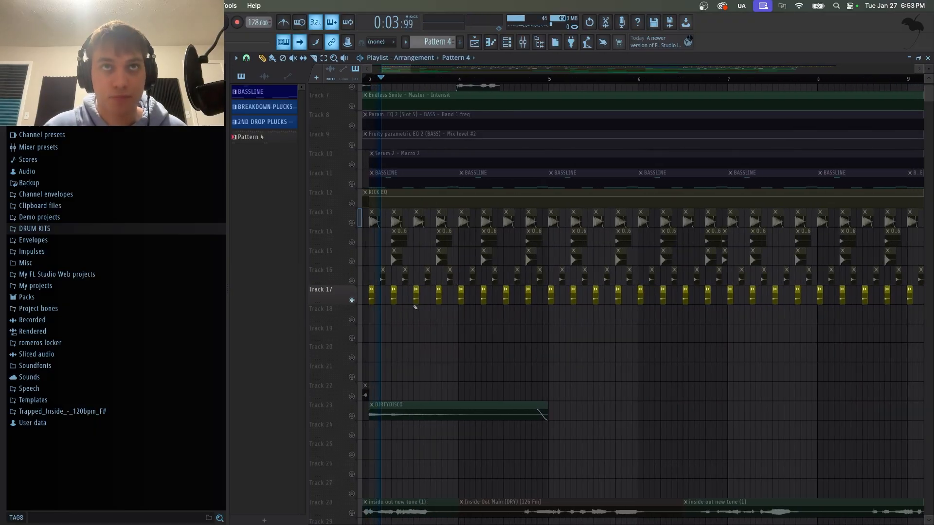
key("space")
Unmute track 16 and play tracks 16 and 17 together.
left_click(353, 281)
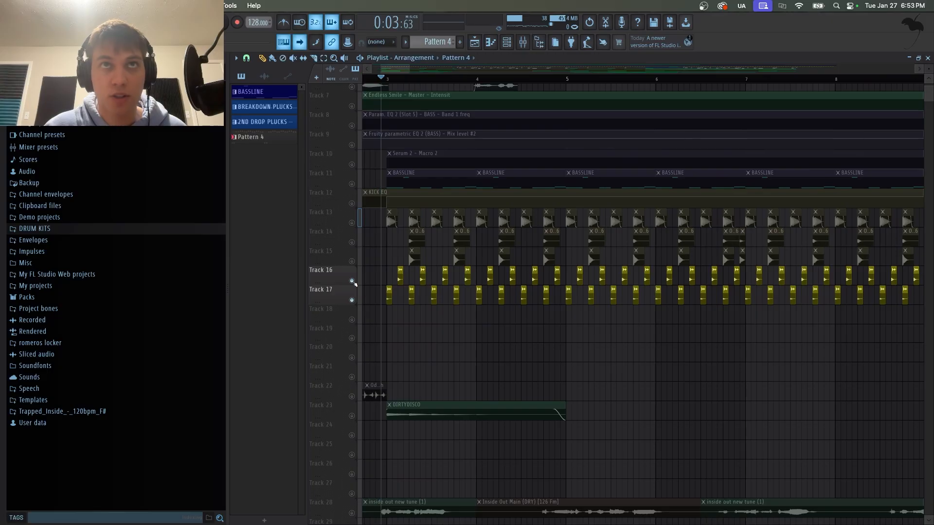
key("space")
key("space")
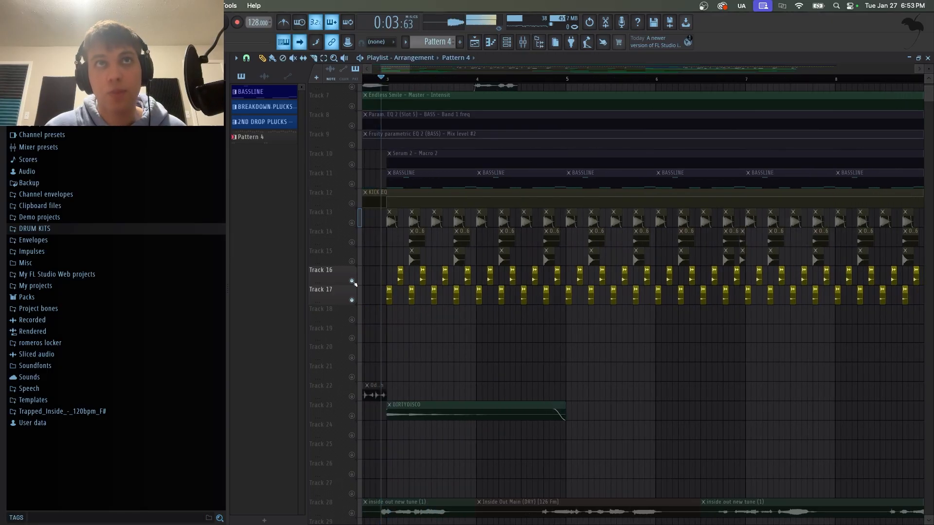
Solo track 15 and play it back.
left_click(352, 261)
right_click(352, 260)
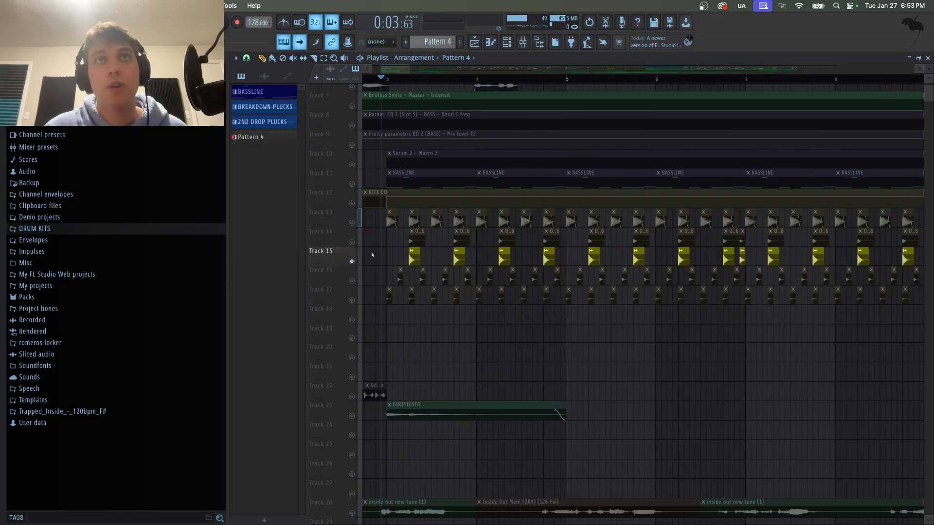
key("space")
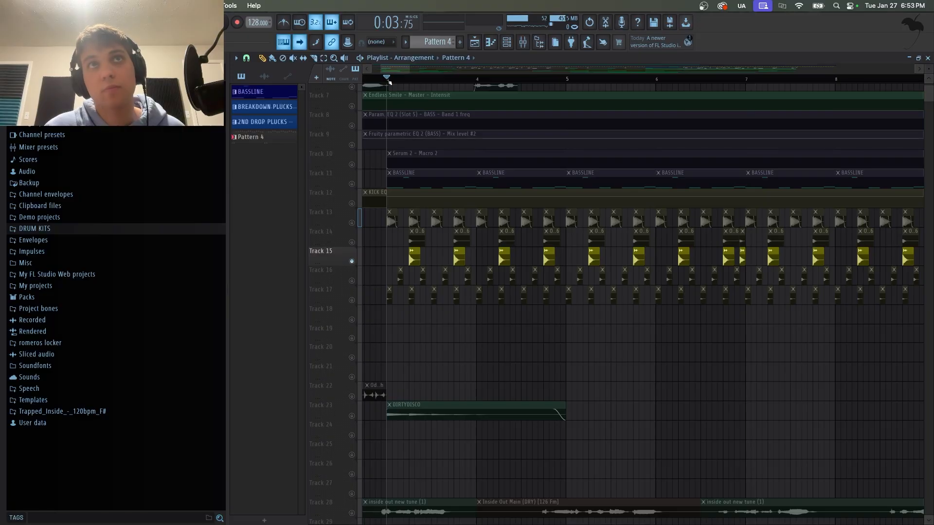
key("space")
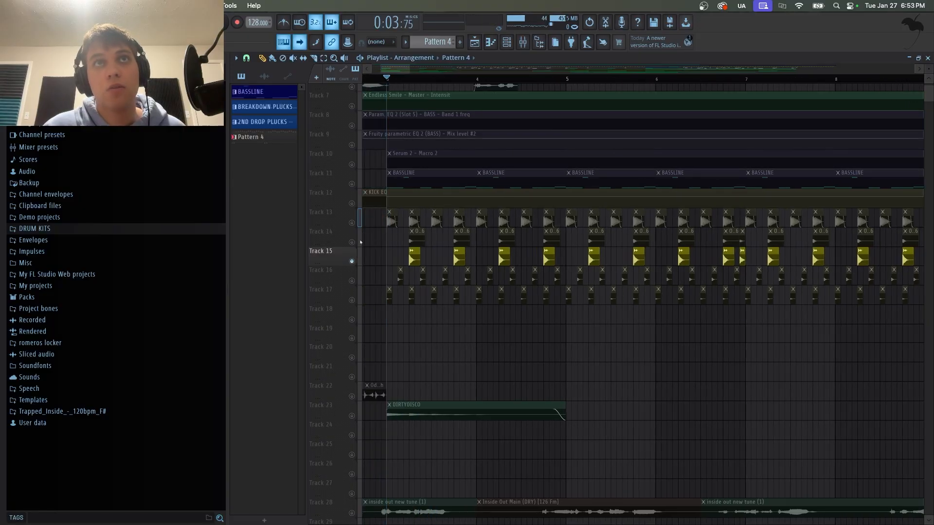
Unmute track 14, mute track 15, and play track 14 alone.
left_click(352, 242)
left_click(351, 261)
key("space")
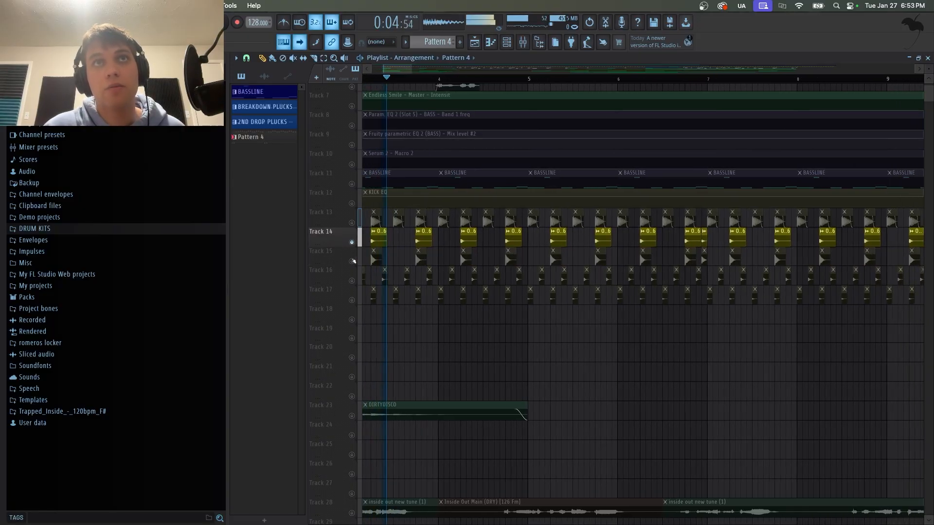
key("space")
Unmute track 15 and play tracks 14 and 15 together.
left_click(351, 261)
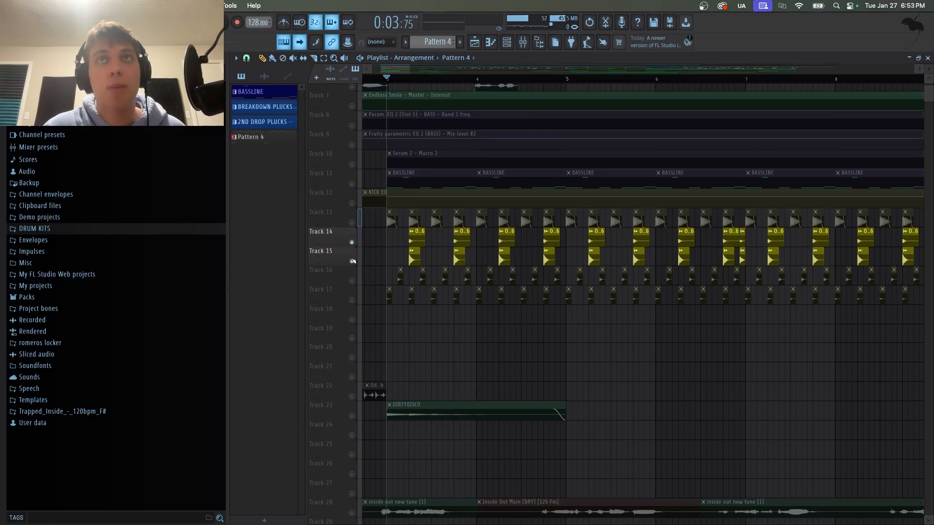
key("space")
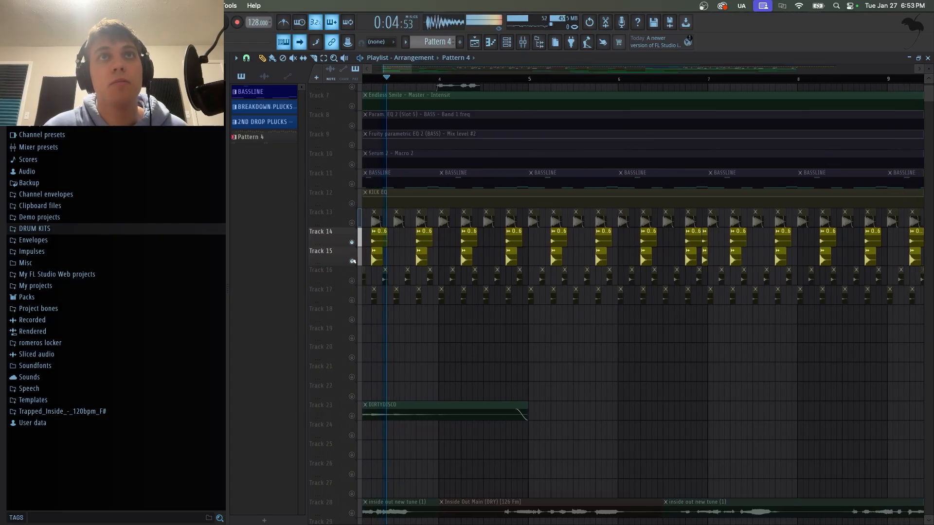
key("space")
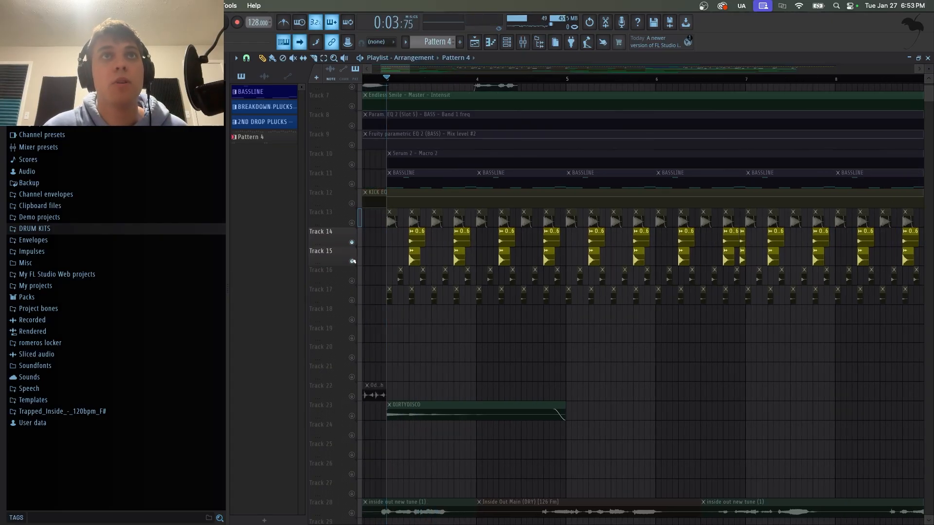
Unmute tracks 17 and 16 and play the four drum layers together.
left_click(351, 300)
left_click(352, 280)
key("space")
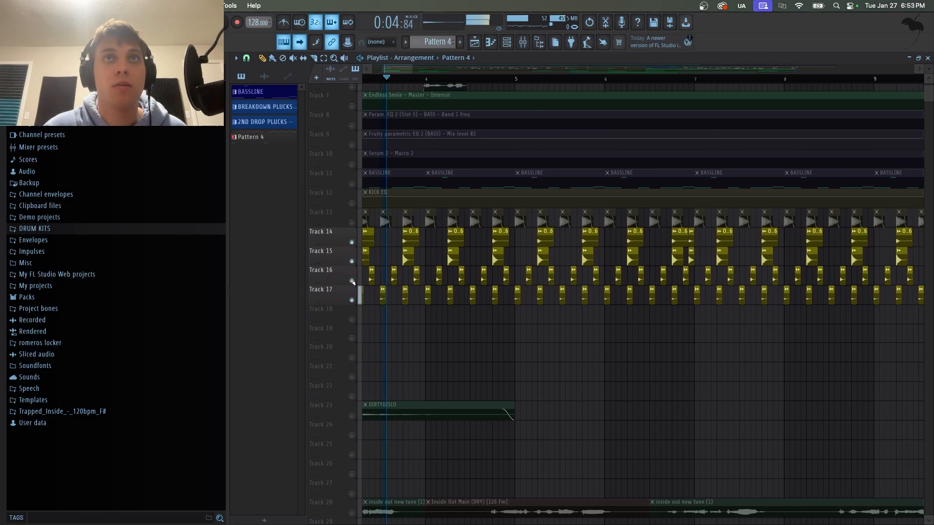
key("space")
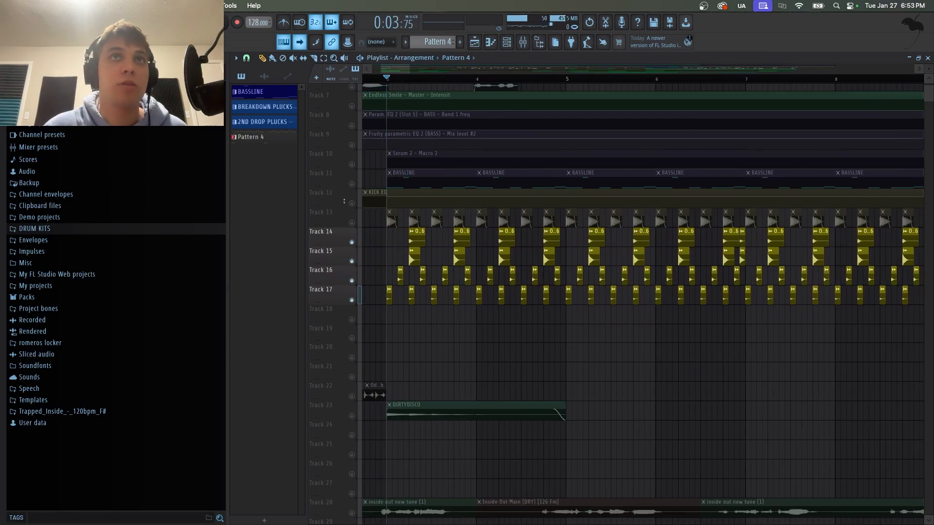
Solo track 13 and start playback.
left_click(352, 223)
right_click(352, 223)
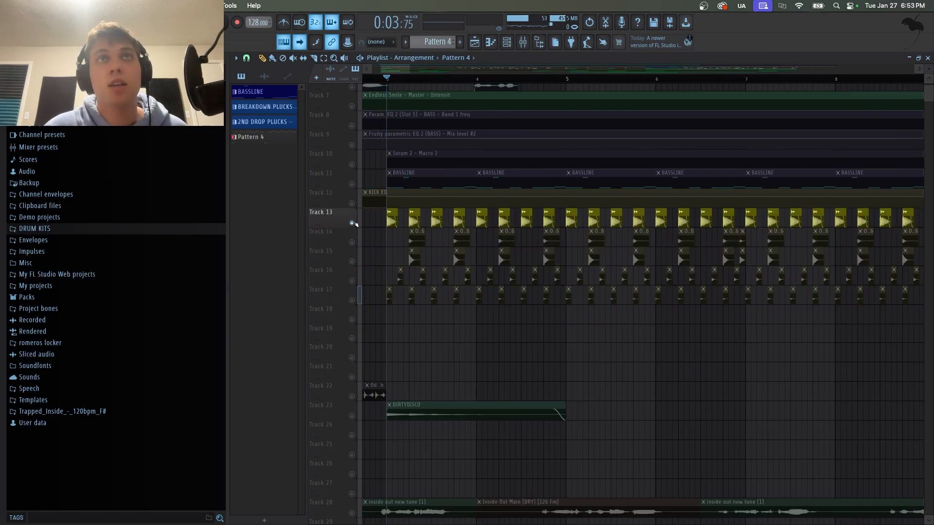
key("space")
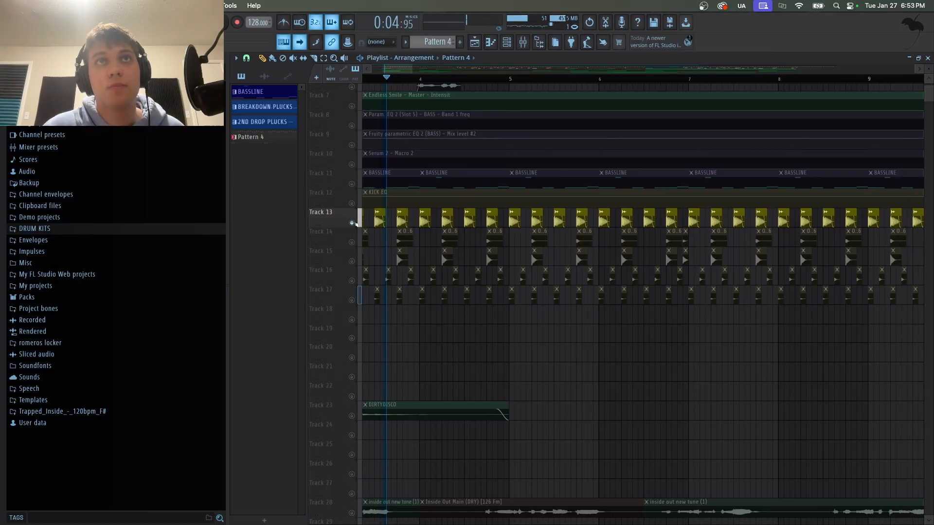
Unmute the KICK EQ track 12 alongside the soloed track 13 and restart playback.
key("space")
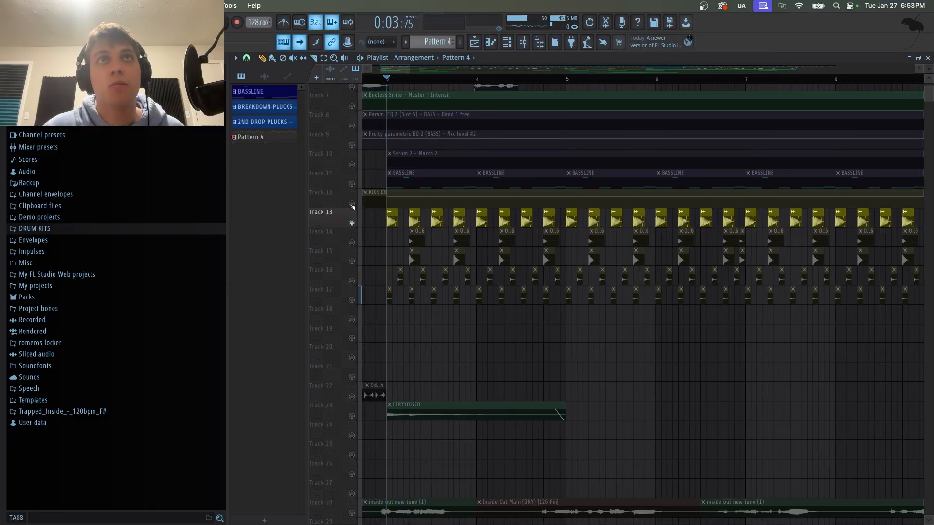
left_click(351, 203)
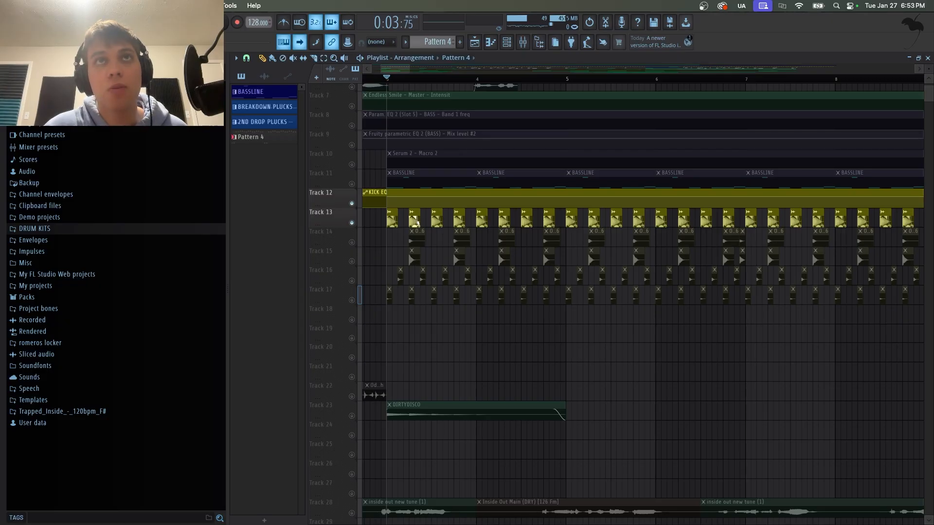
key("space")
key("space")
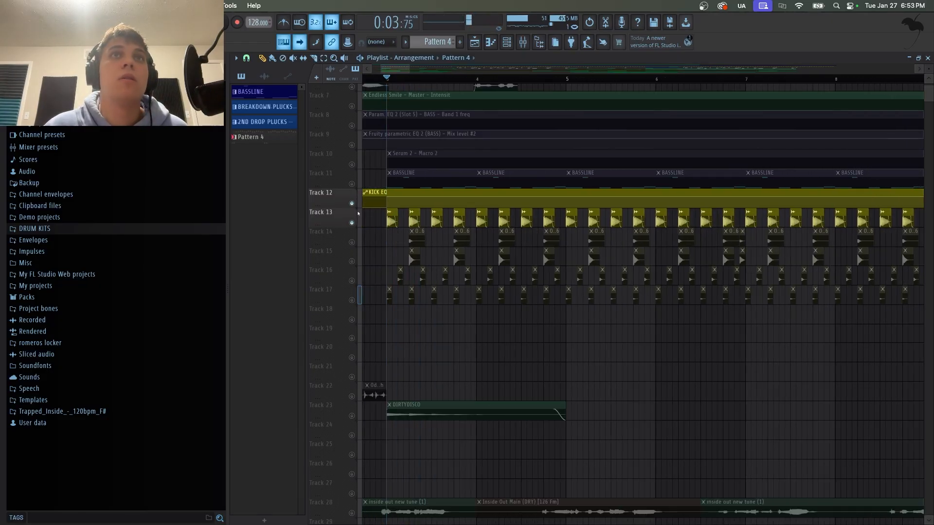
Unmute the BASSLINE track 11 and start playback to hear it with the drums.
left_click(351, 185)
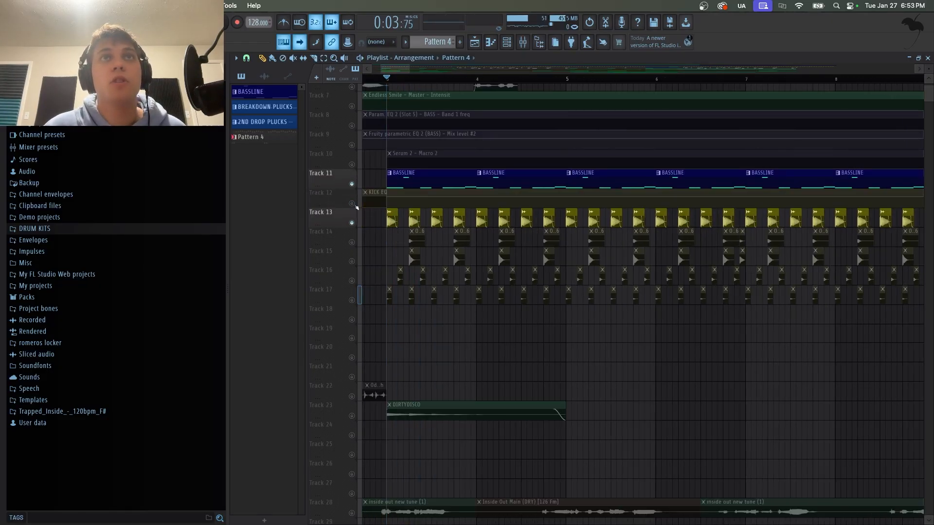
key("space")
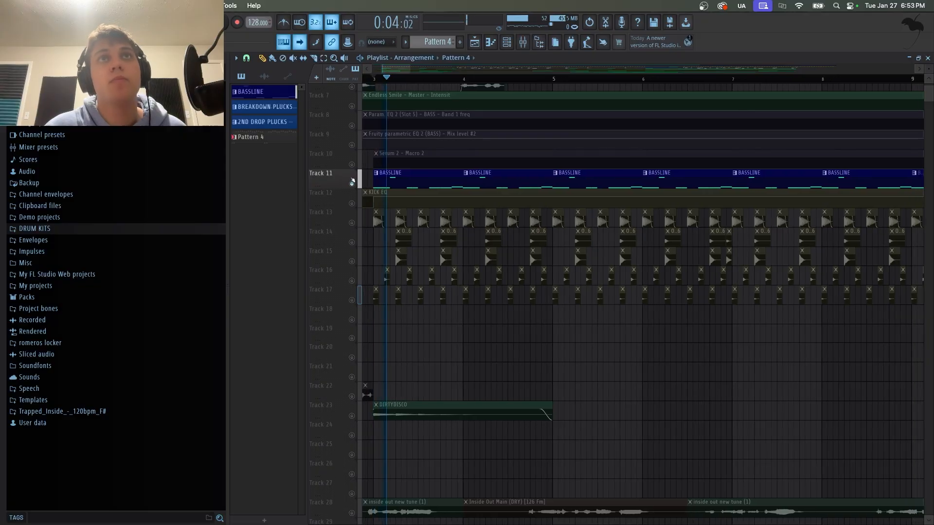
Open the BASSLINE pattern in the piano roll, listen to its notes, and close it.
scroll(413, 78, "down", 3)
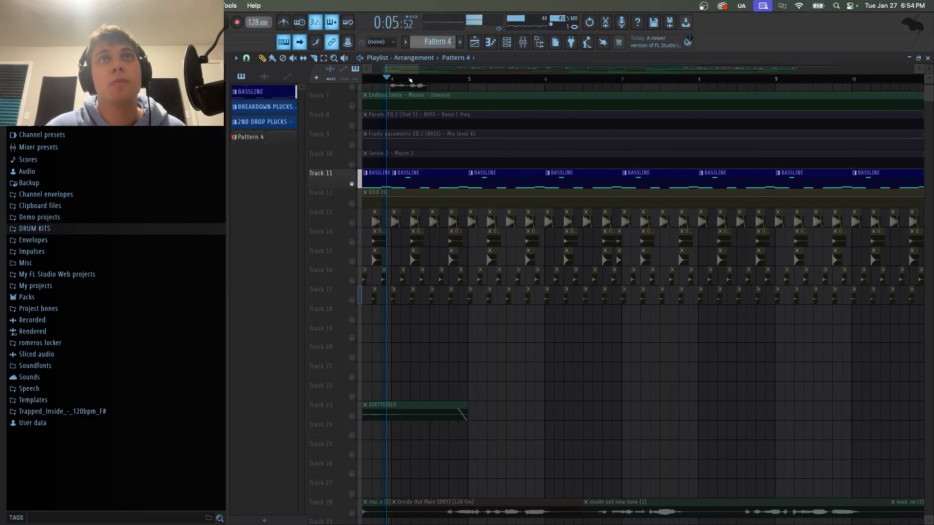
double_click(411, 178)
key("space")
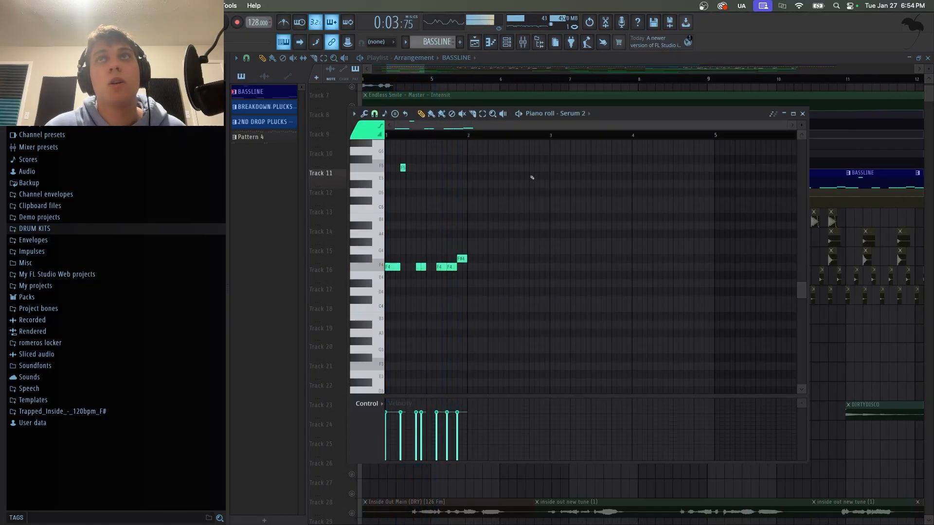
left_click(803, 114)
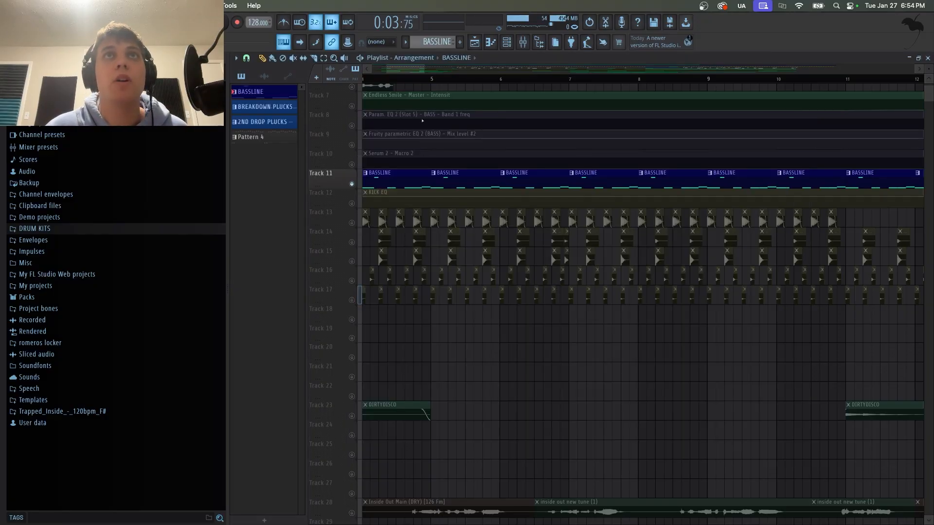
Unmute the EQ and Serum automation tracks 9 and 10 and play from where the bassline starts.
left_click_drag(413, 69, 386, 70)
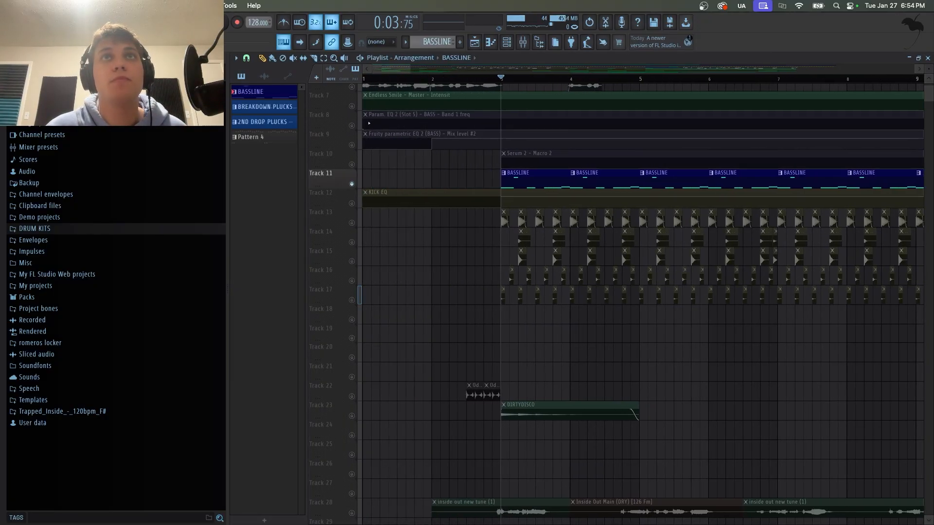
left_click(352, 145)
left_click(352, 164)
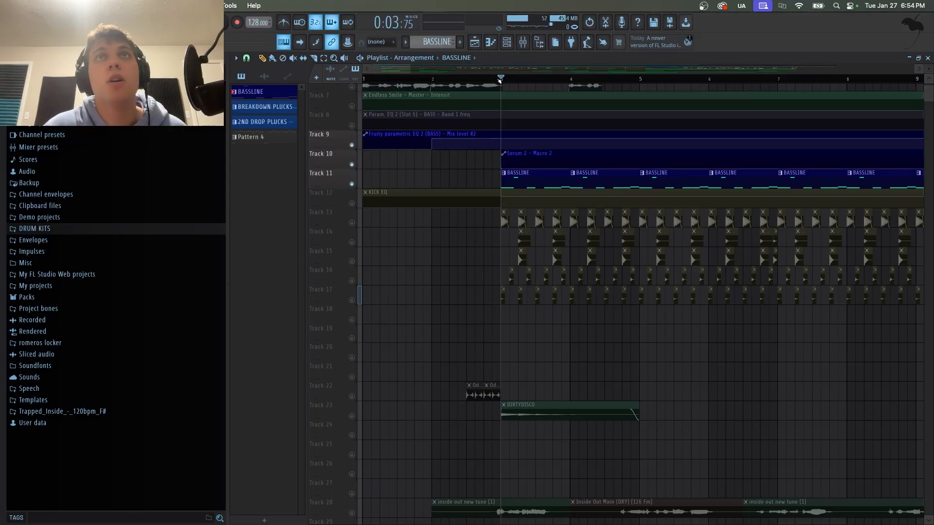
left_click(497, 81)
key("space")
Stop playback and unmute tracks 12 through 17 so all drum layers play with the bassline.
scroll(519, 81, "down", 3)
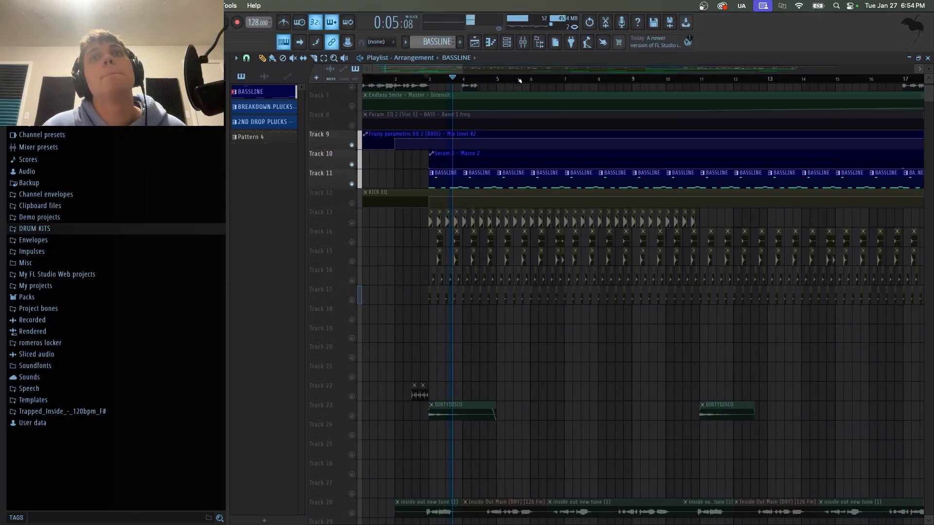
key("space")
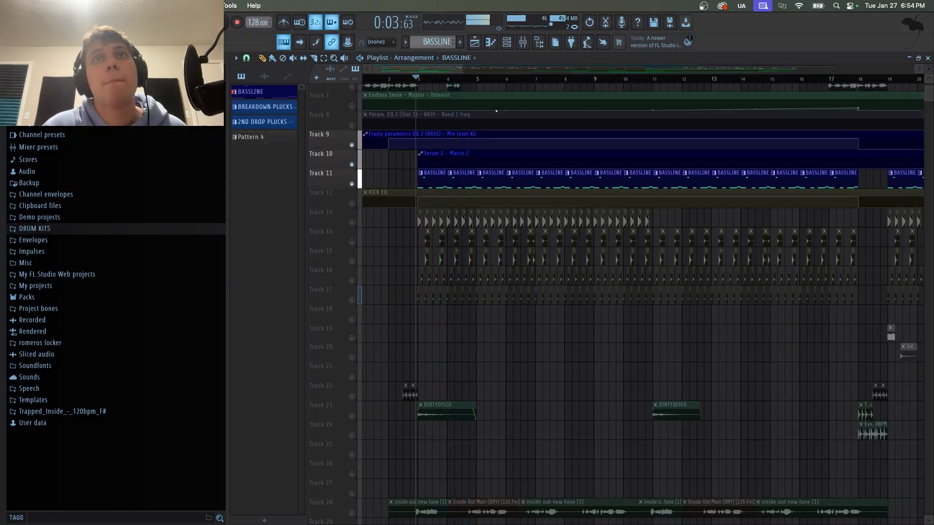
left_click(353, 223)
left_click(352, 242)
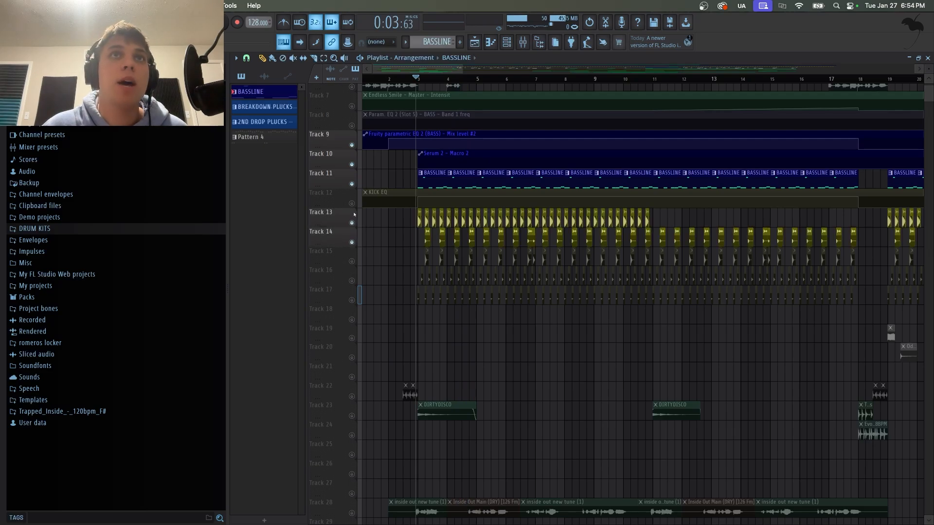
left_click(352, 204)
left_click(352, 262)
left_click(352, 281)
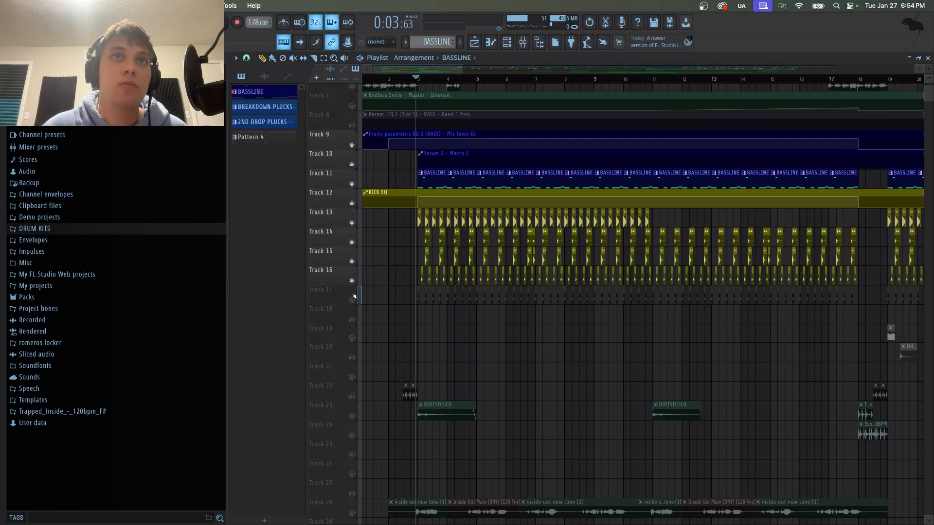
left_click(353, 300)
Solo track 23 holding the DIRTYDISCO clips.
scroll(389, 345, "down", 3)
scroll(389, 345, "down", 2)
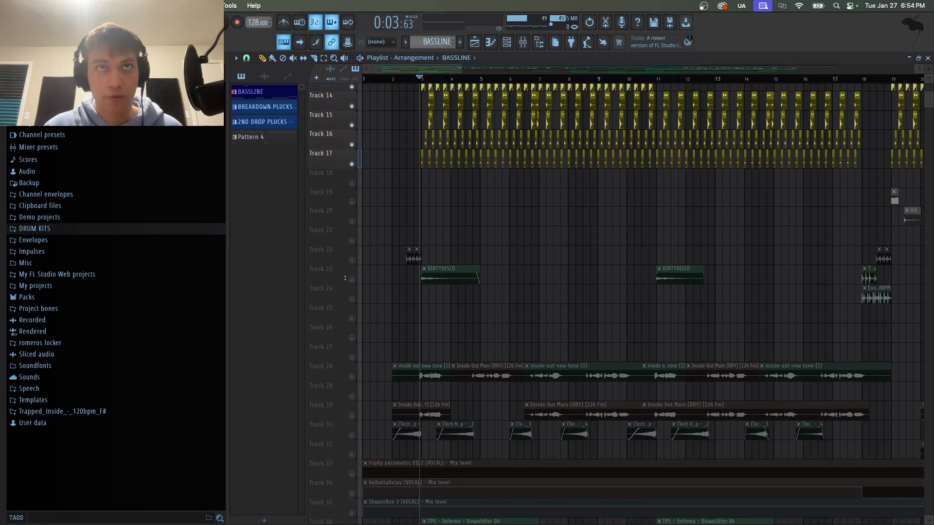
right_click(352, 282)
Solo the Inferno Downlifter track 36.
scroll(380, 324, "down", 2)
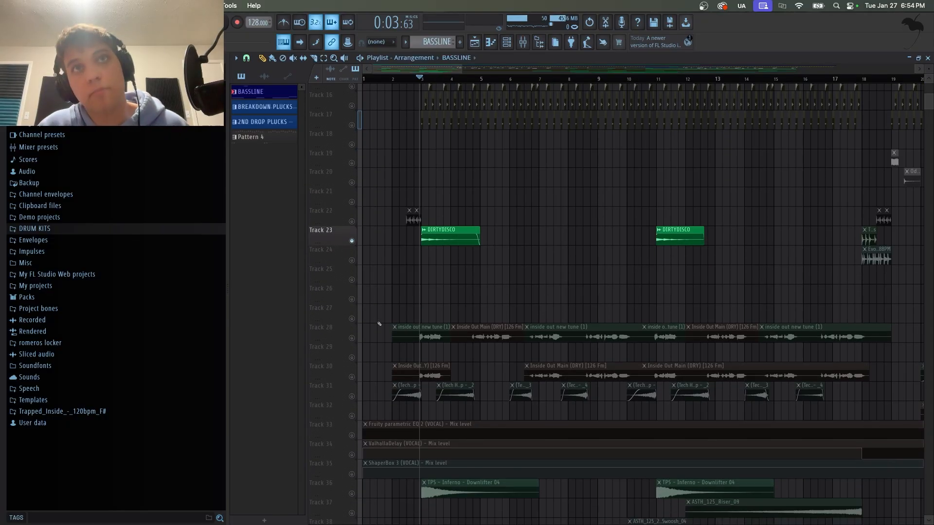
scroll(392, 339, "down", 2)
scroll(392, 339, "down", 5)
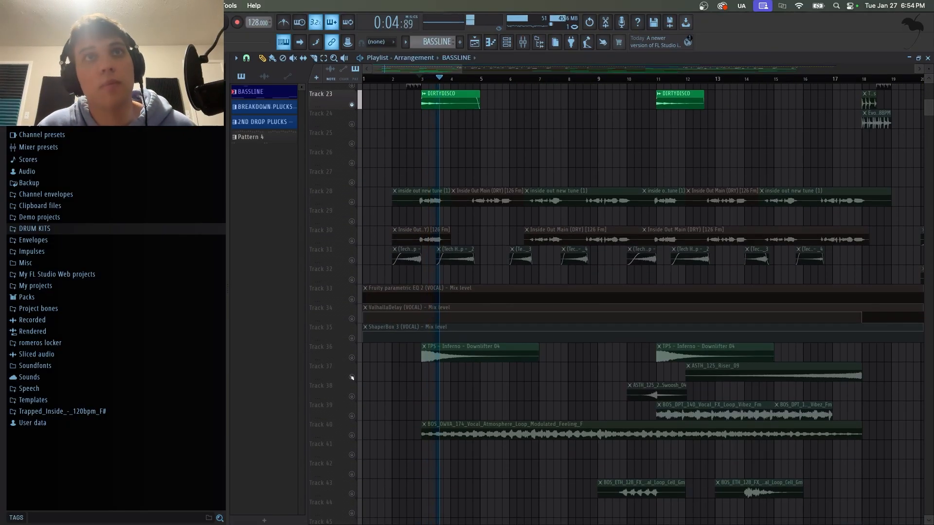
right_click(352, 358)
Solo the vocal atmosphere loop on track 40, then unsolo it to restore all tracks.
scroll(365, 402, "down", 4)
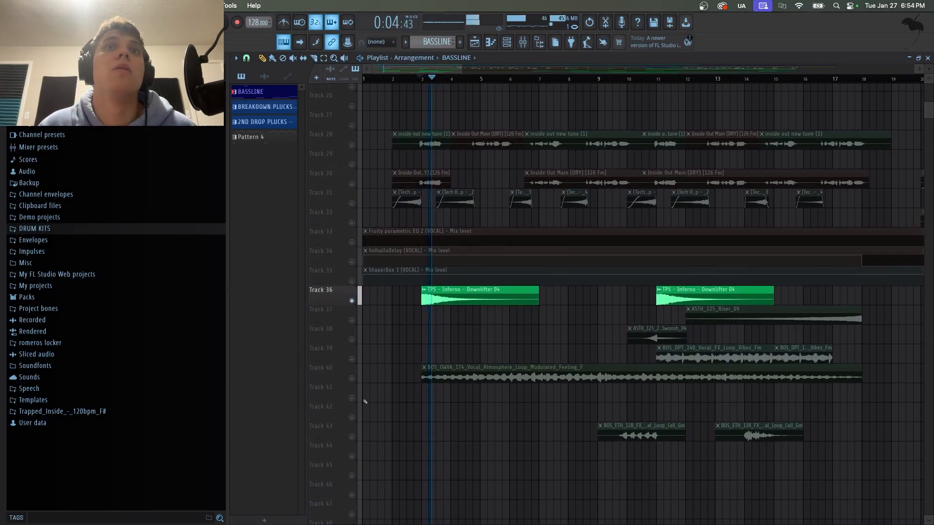
right_click(351, 379)
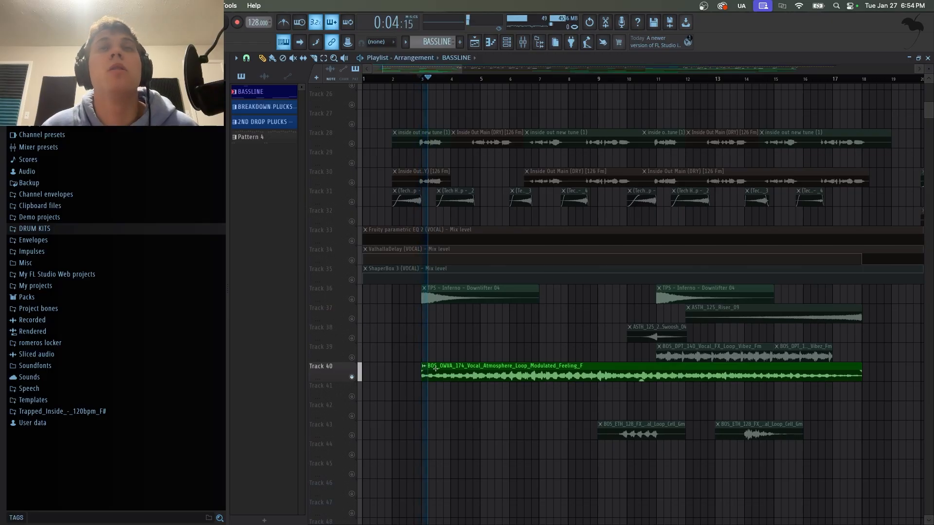
right_click(352, 376)
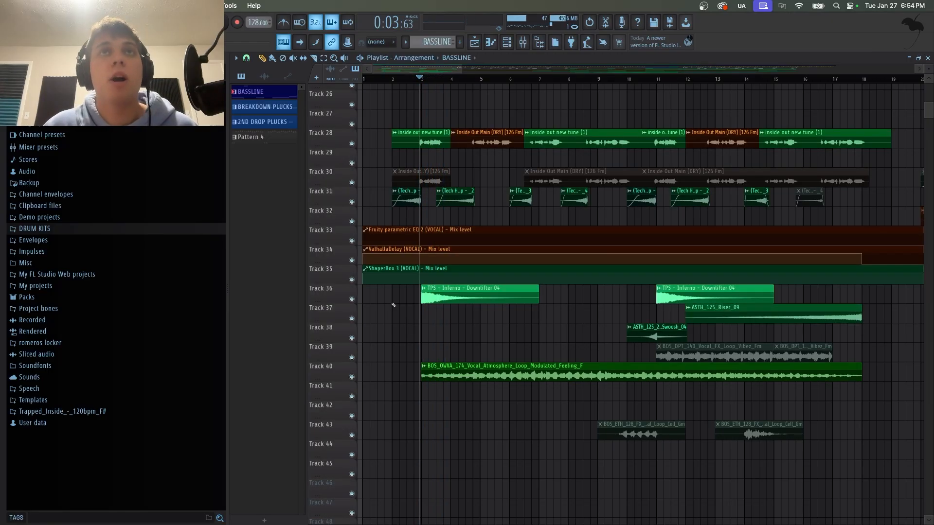
Solo the Inside Out vocal track 28 and unmute the tech hit track 31 with it.
scroll(394, 305, "up", 5)
right_click(352, 281)
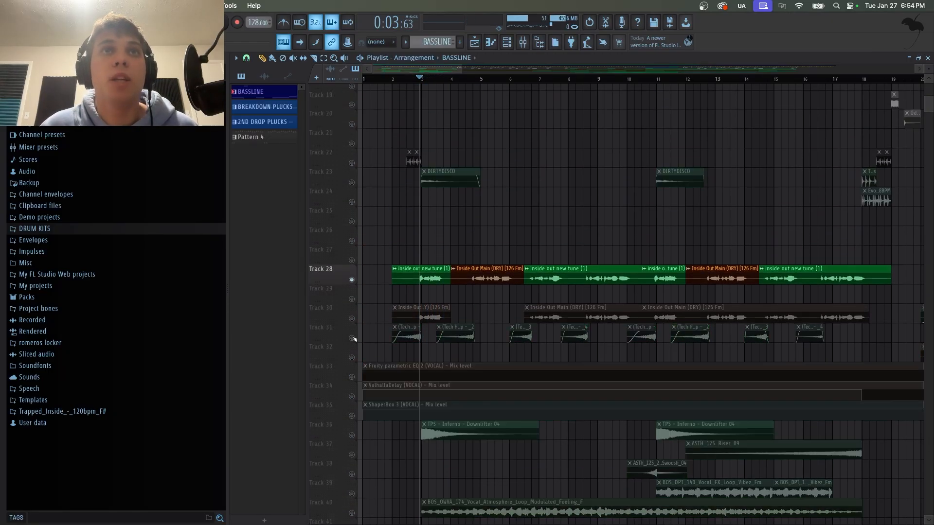
left_click(352, 338)
Unmute the ValhallaDelay automation track 34 and play from the vocal's start.
left_click(401, 80)
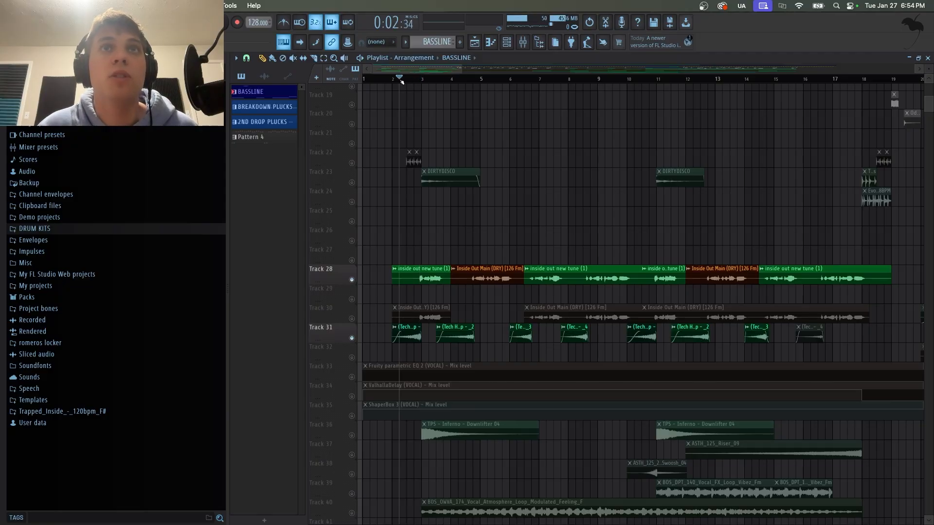
left_click(351, 396)
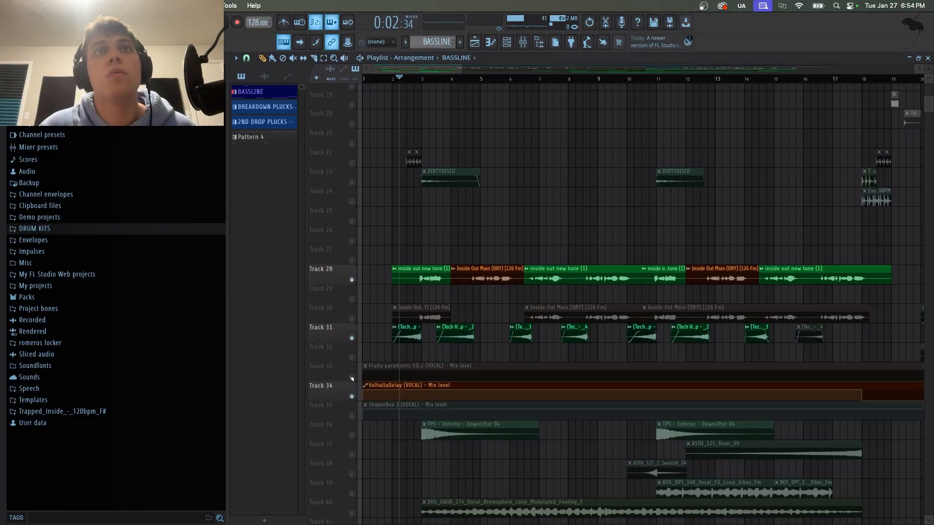
key("space")
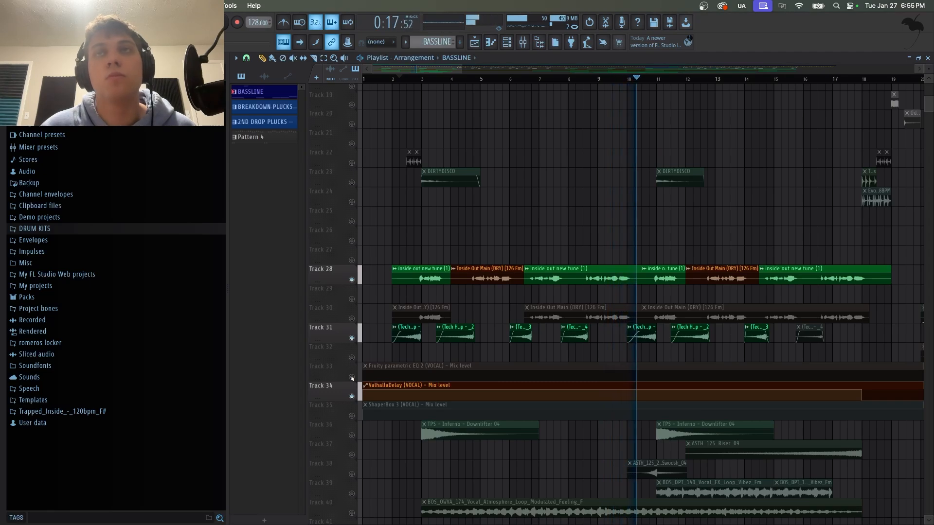
key("space")
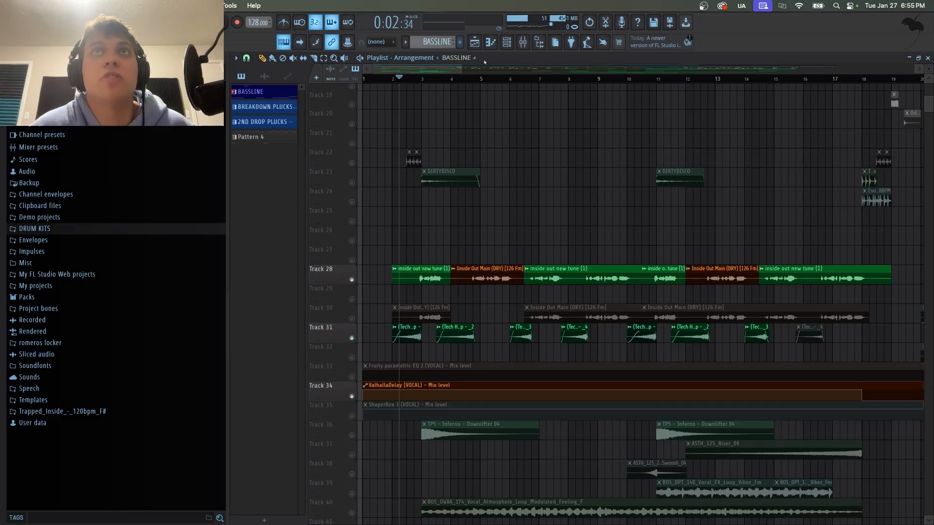
Solo vocal track 28 alone and play it from the vocal's start.
right_click(352, 281)
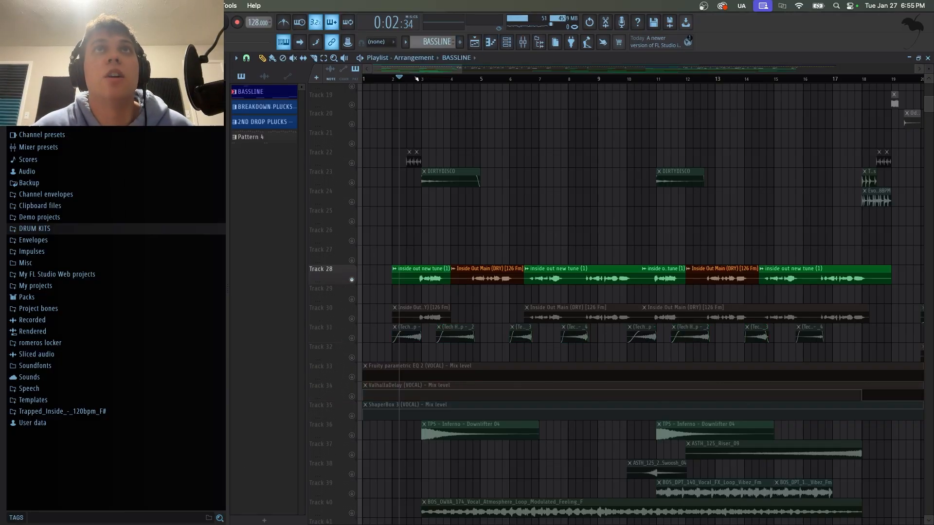
left_click(416, 78)
left_click(523, 42)
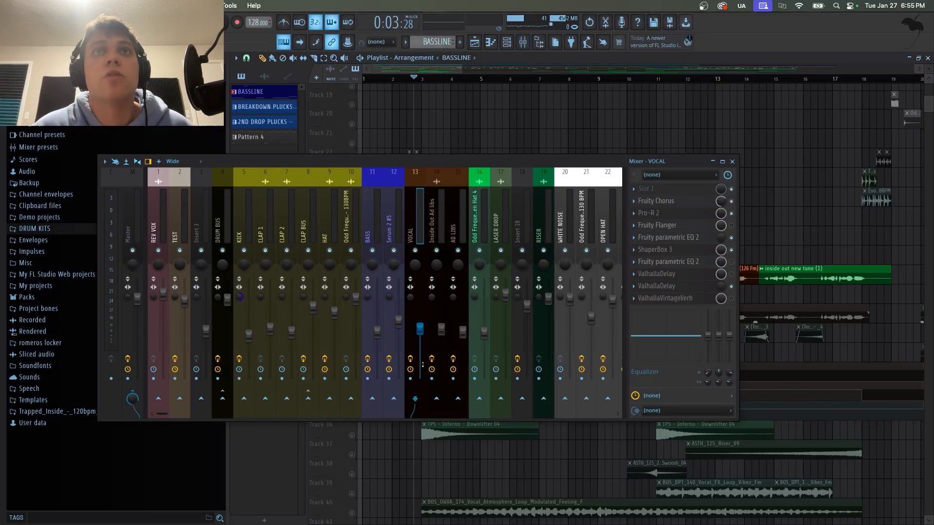
left_click(524, 44)
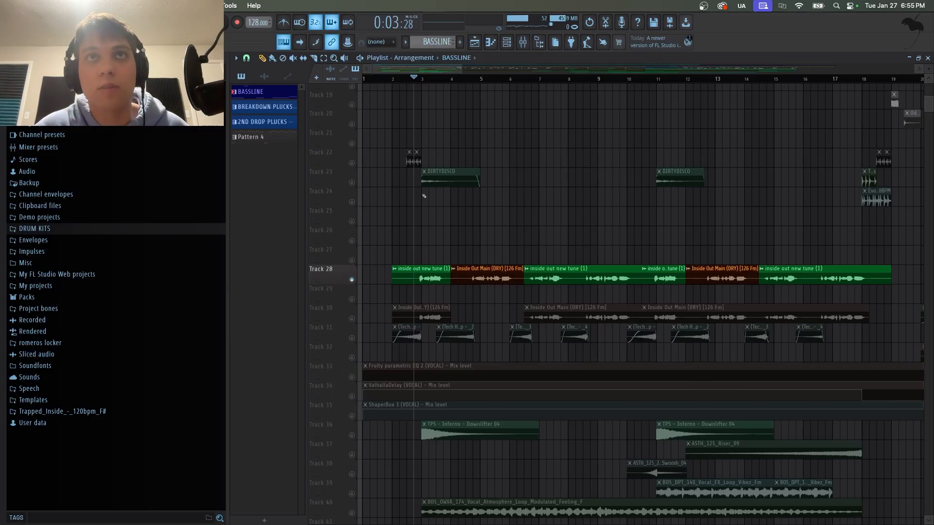
key("space")
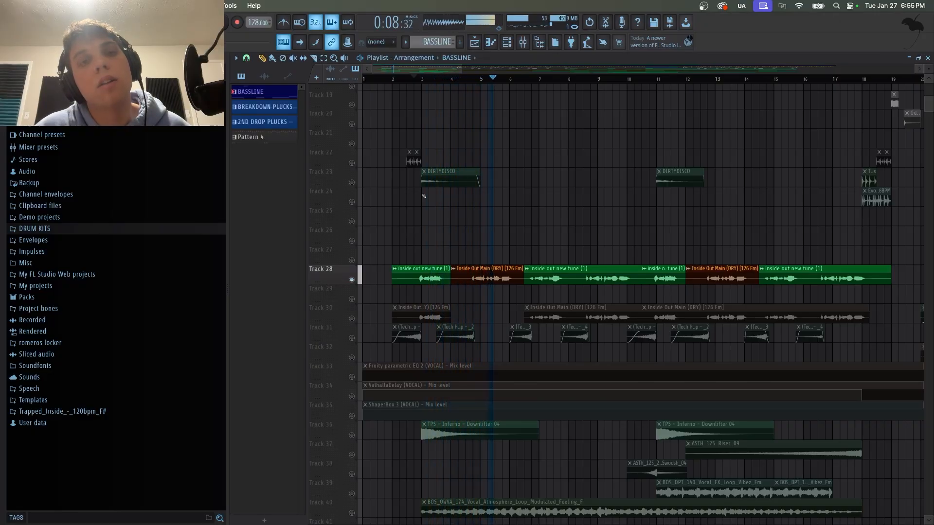
key("space")
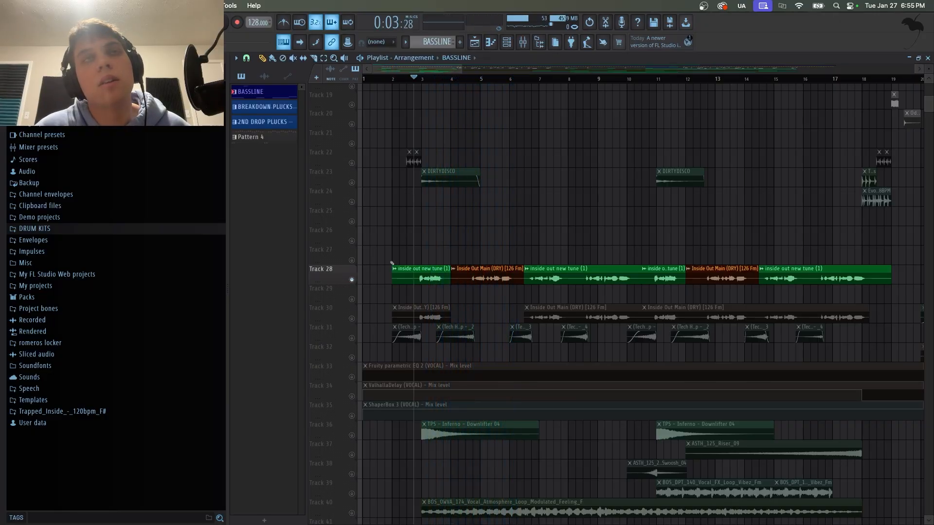
Unsolo track 28 and examine the VOCAL mixer insert's effect chain, opening Fruity Chorus.
left_click(352, 279, "ctrl")
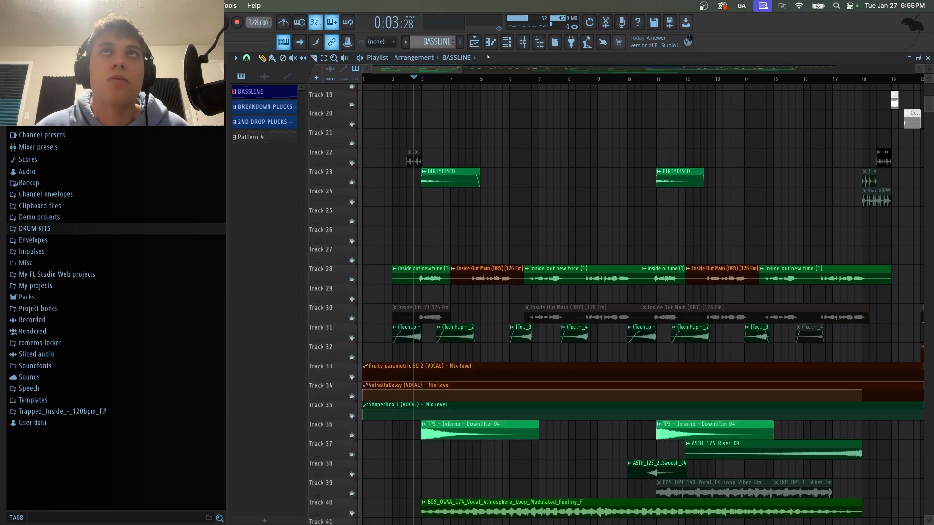
left_click(522, 42)
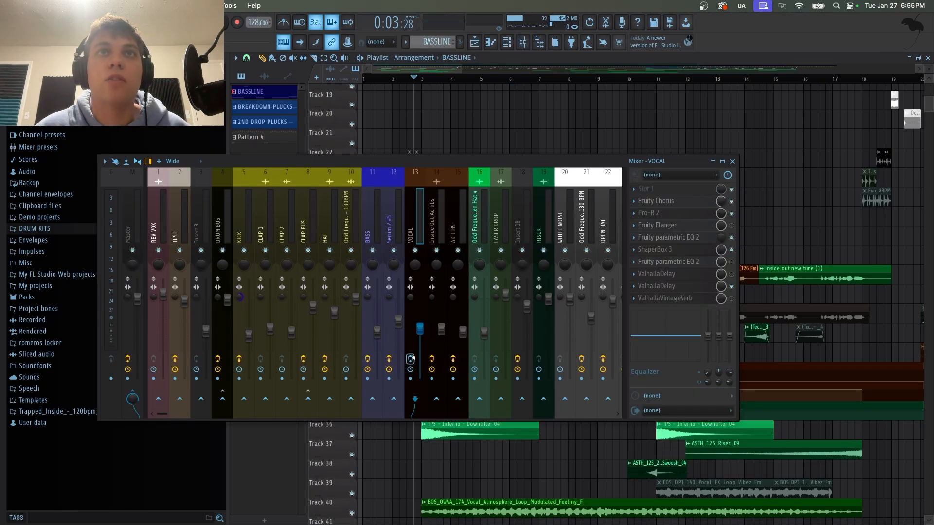
left_click(687, 205)
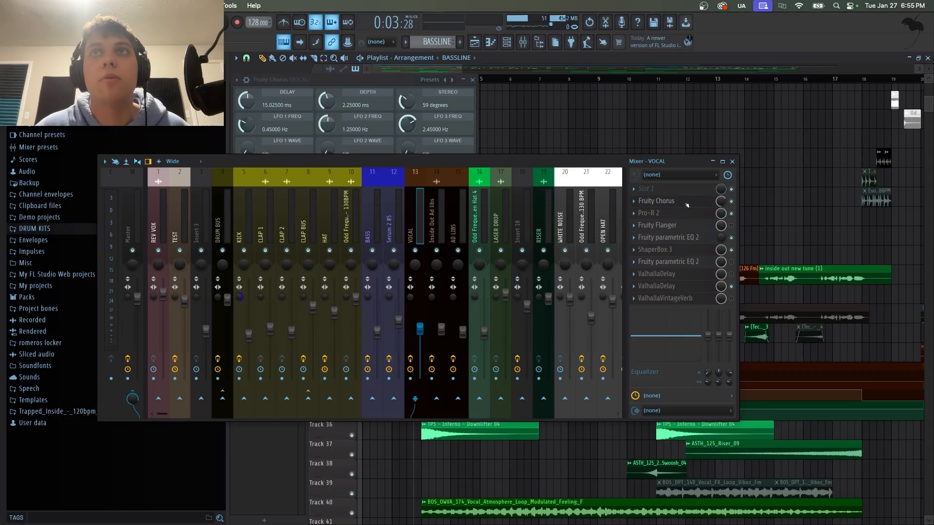
left_click(688, 205)
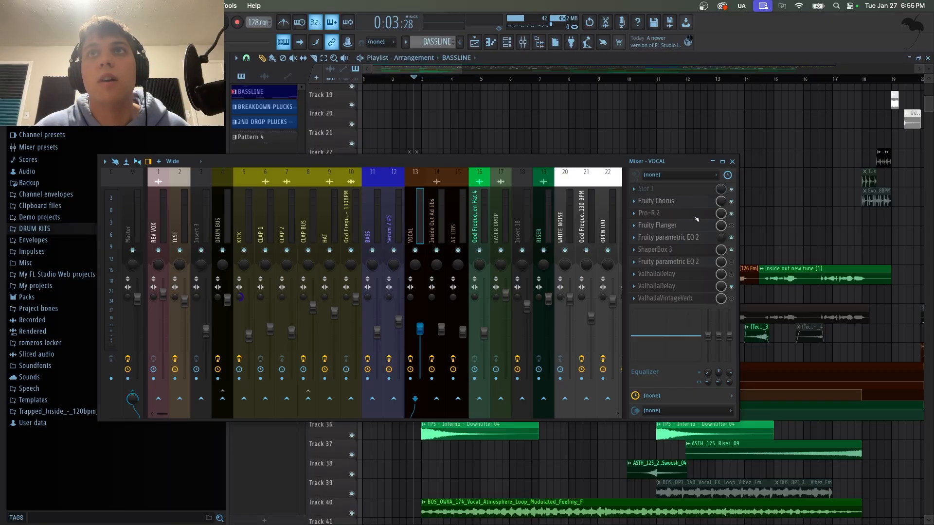
left_click(694, 215)
left_click(696, 215)
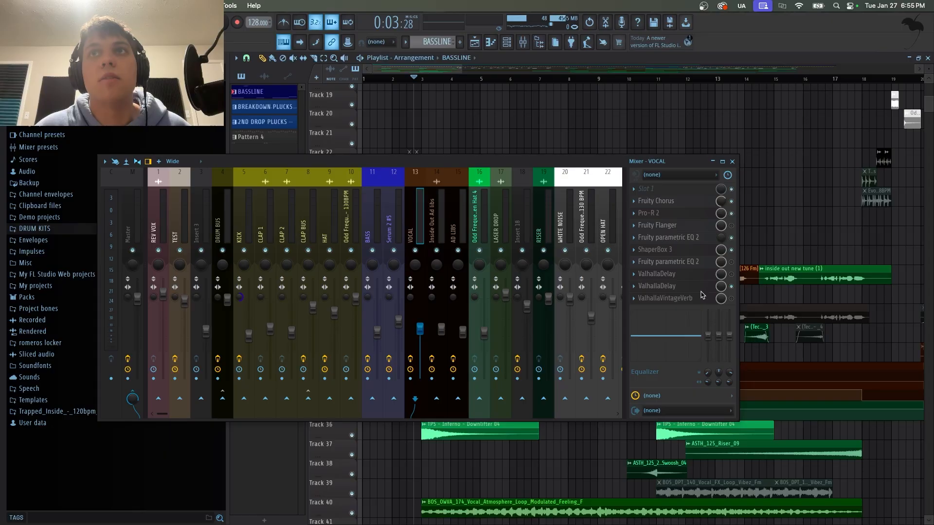
Close the mixer and solo the tech hit track 31, playing it from just after bar 2.
left_click(732, 162)
scroll(502, 214, "down", 3)
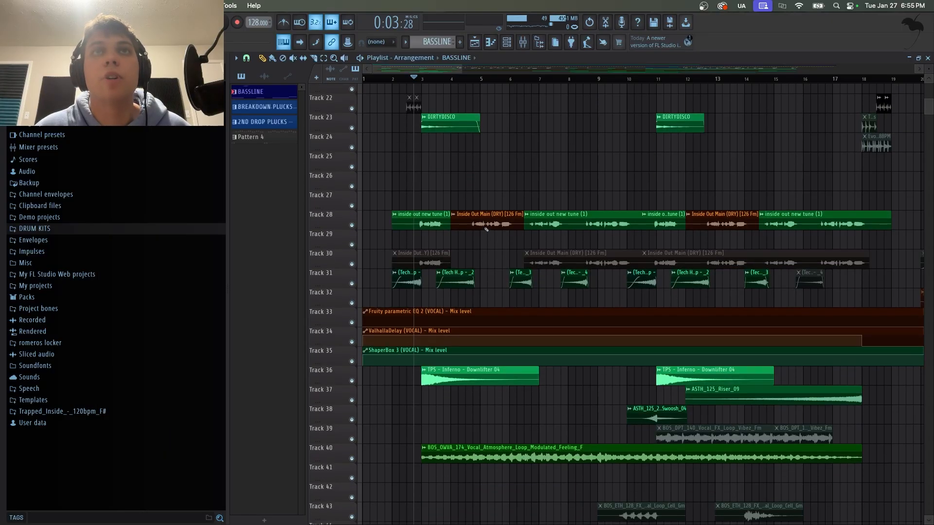
left_click(351, 280, "ctrl")
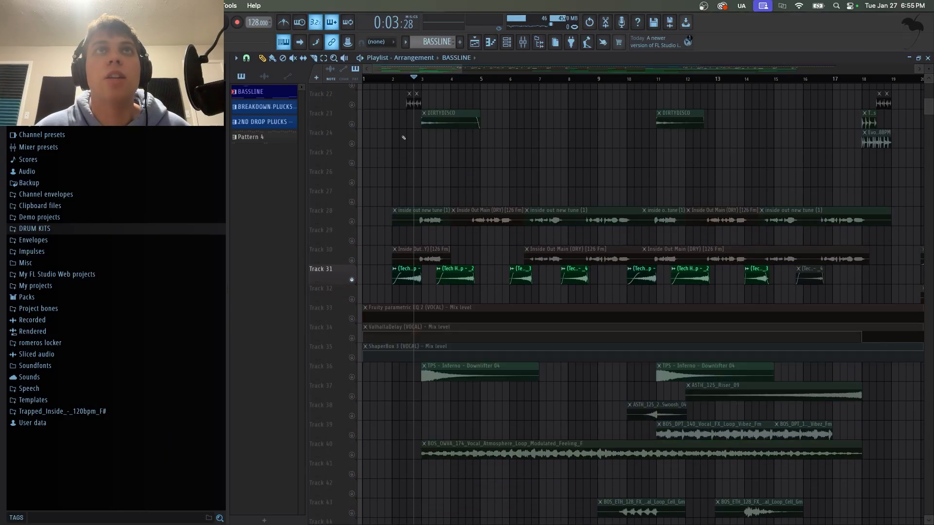
left_click(394, 80)
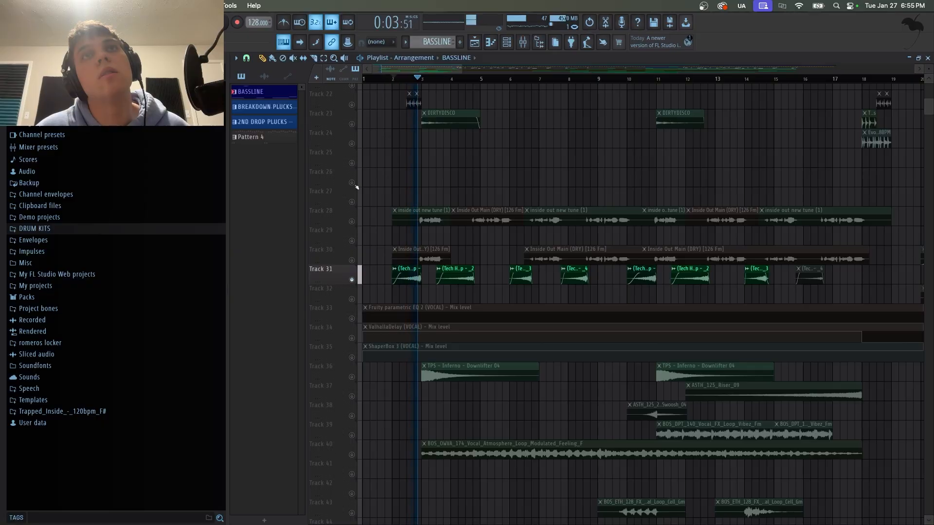
Add vocal track 28 to the solo, then unsolo all tracks and stop playback.
left_click(352, 221)
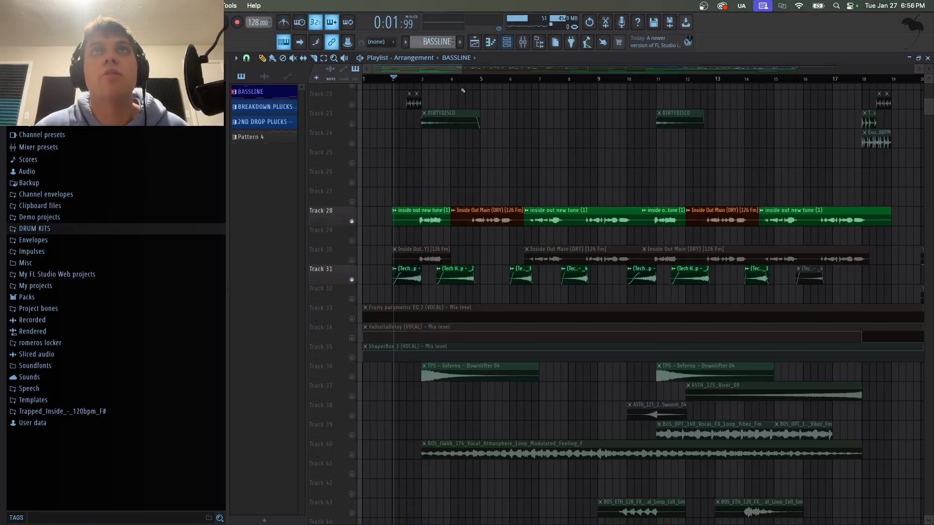
left_click(352, 222, "ctrl")
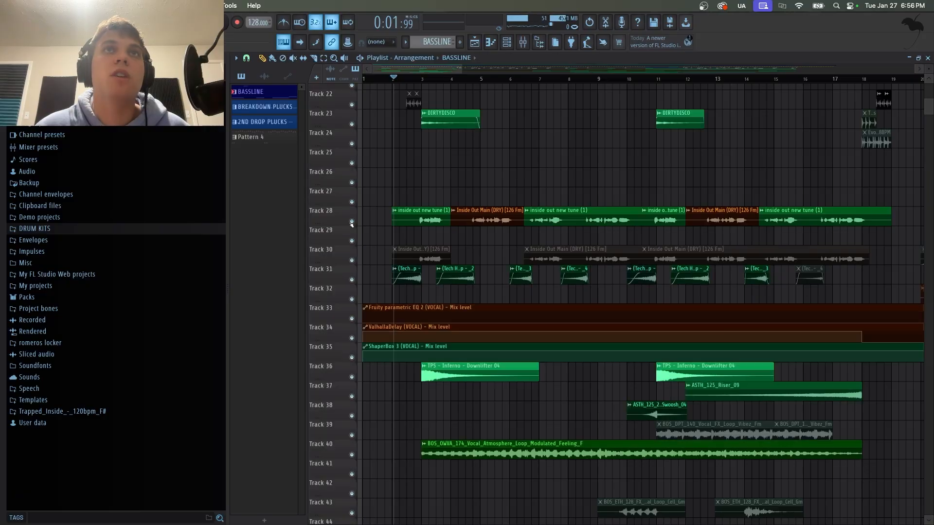
scroll(429, 245, "up", 5)
scroll(429, 246, "down", 3)
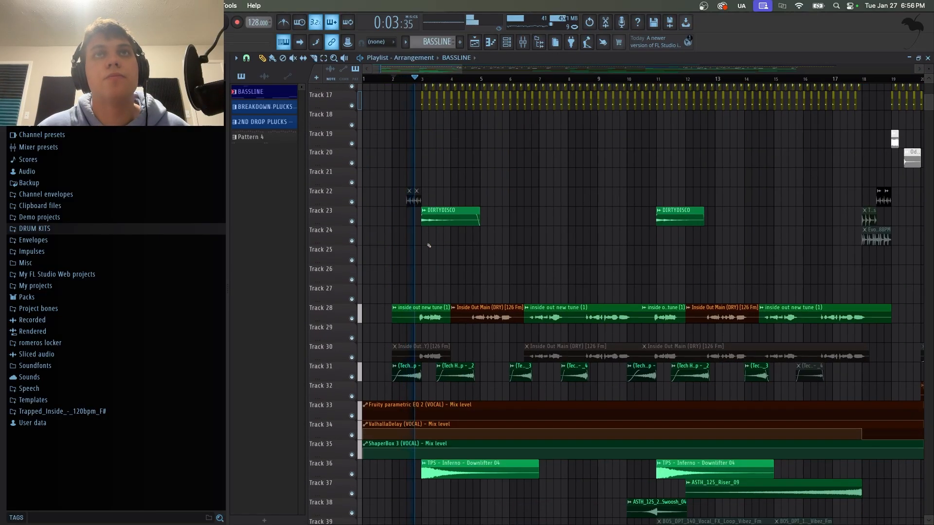
scroll(428, 246, "up", 4)
scroll(475, 276, "down", 3)
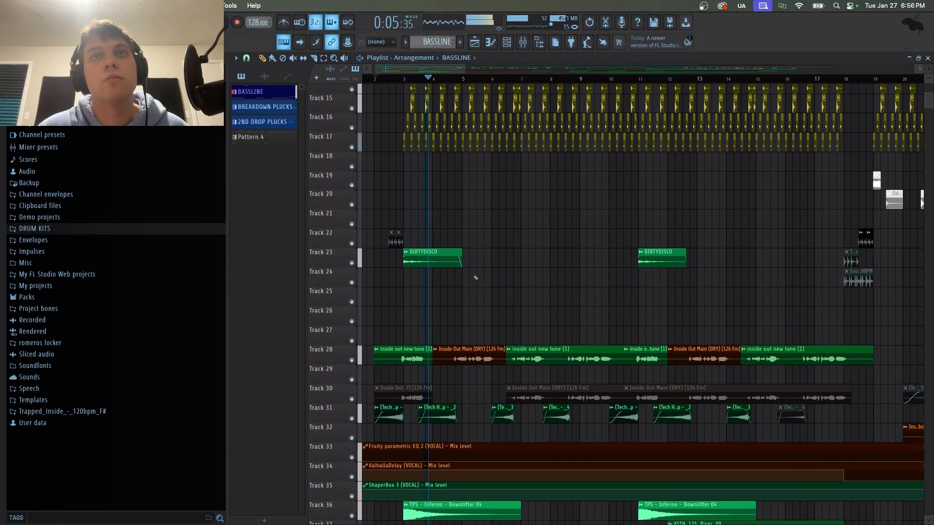
scroll(530, 267, "up", 5)
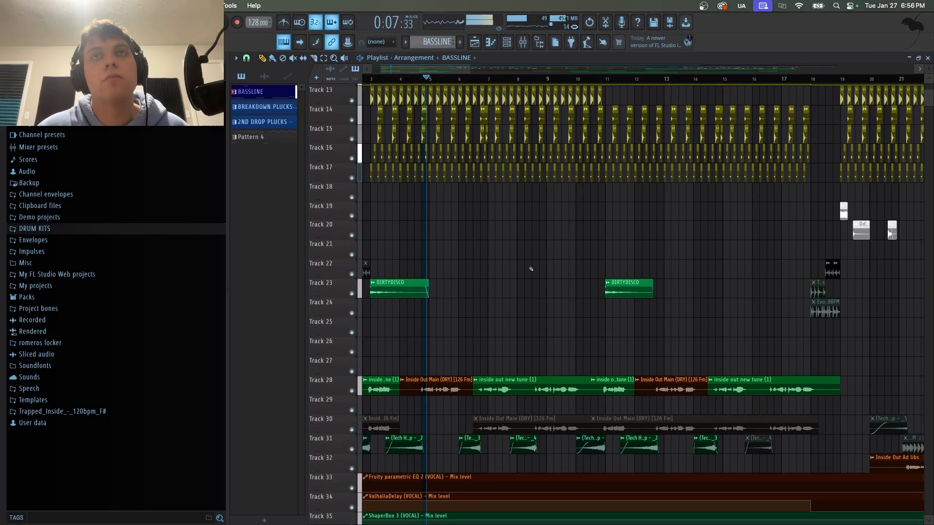
scroll(531, 269, "up", 2)
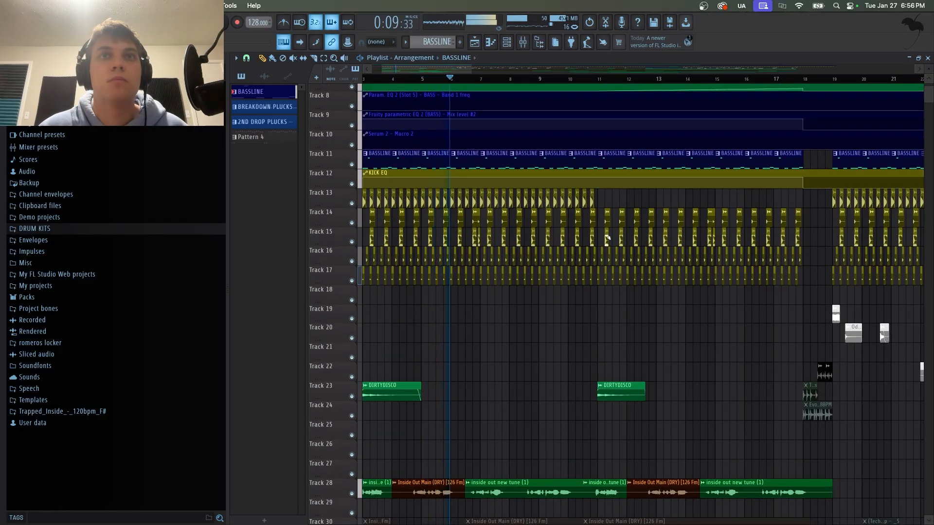
key("space")
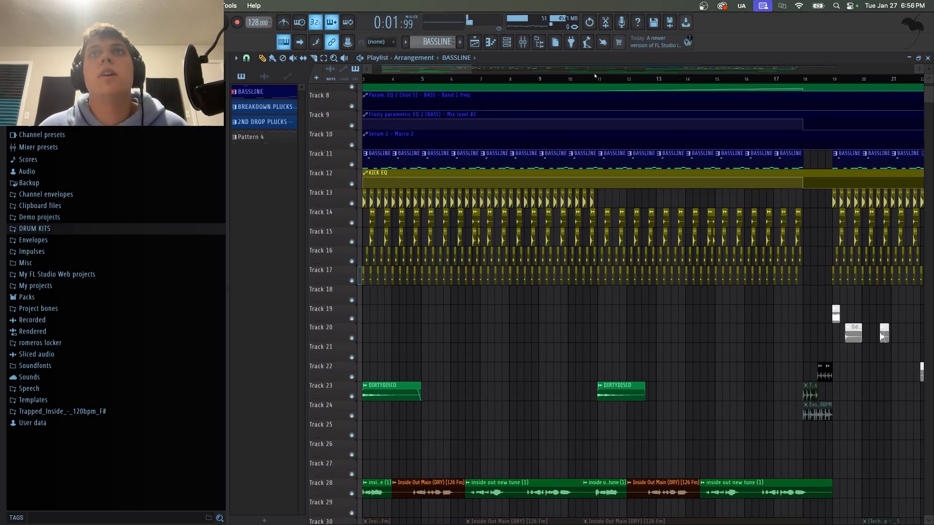
Solo the downlifter, riser and swoosh effect tracks 36, 37 and 38 around bar 11.
left_click(584, 79)
scroll(467, 132, "right", 5)
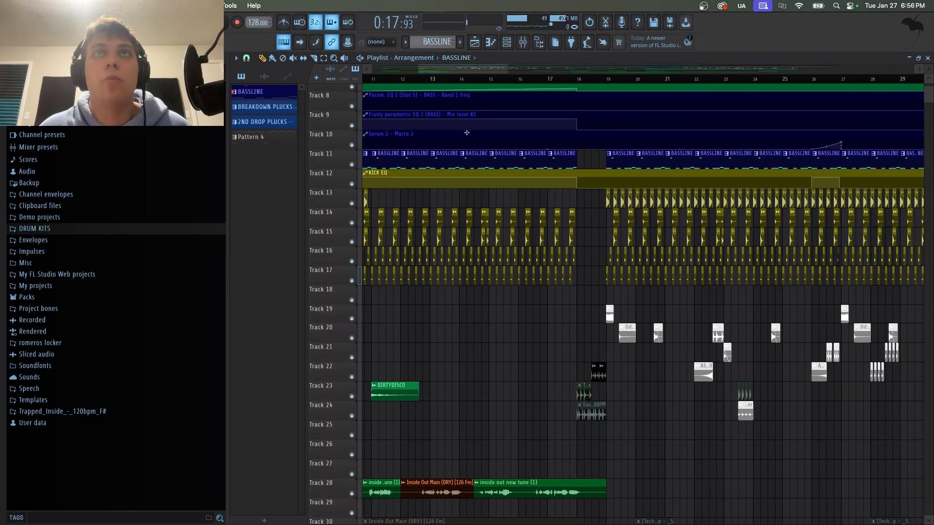
scroll(491, 129, "left", 3)
scroll(507, 263, "down", 5)
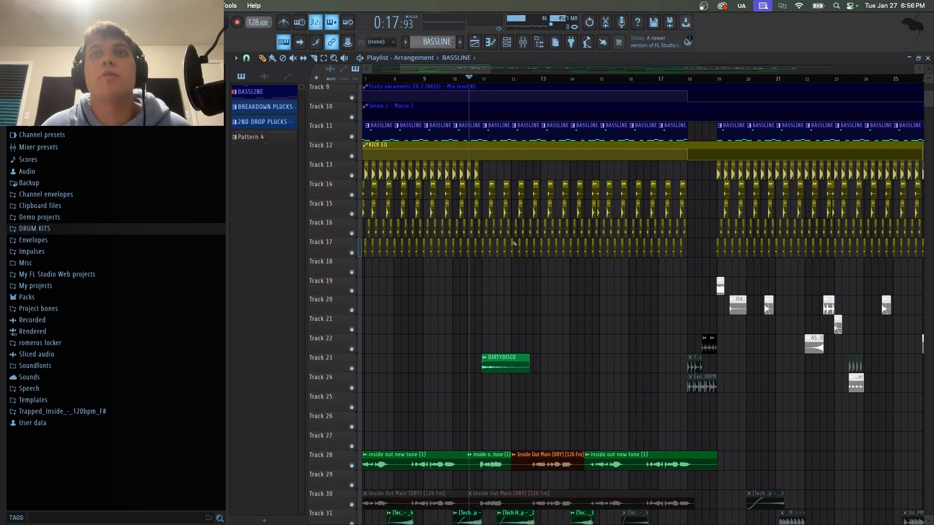
scroll(508, 263, "up", 4)
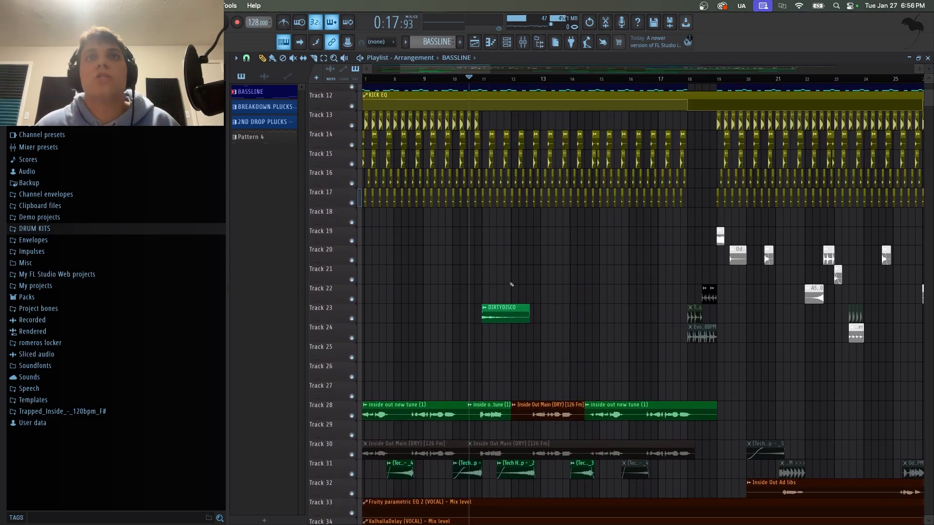
scroll(506, 267, "down", 5)
scroll(490, 324, "up", 5)
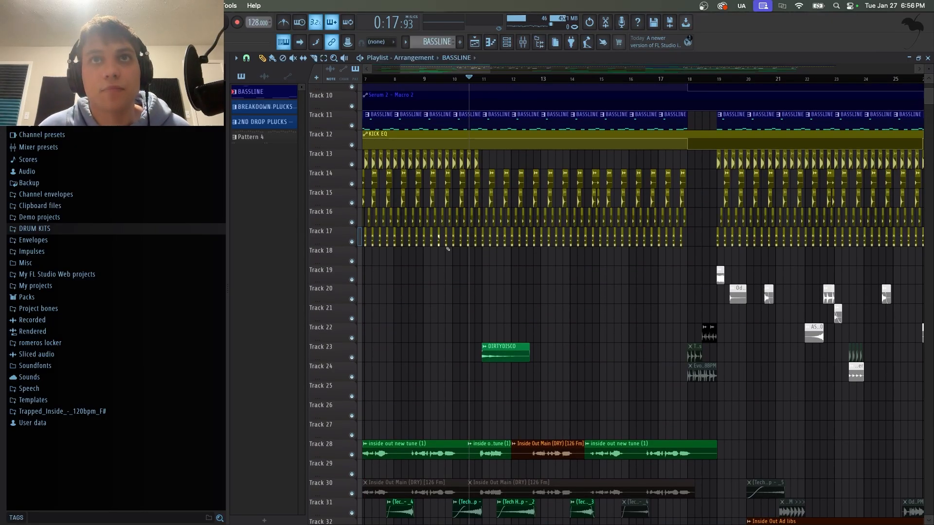
scroll(447, 248, "down", 2)
scroll(467, 229, "up", 1)
scroll(488, 207, "down", 6)
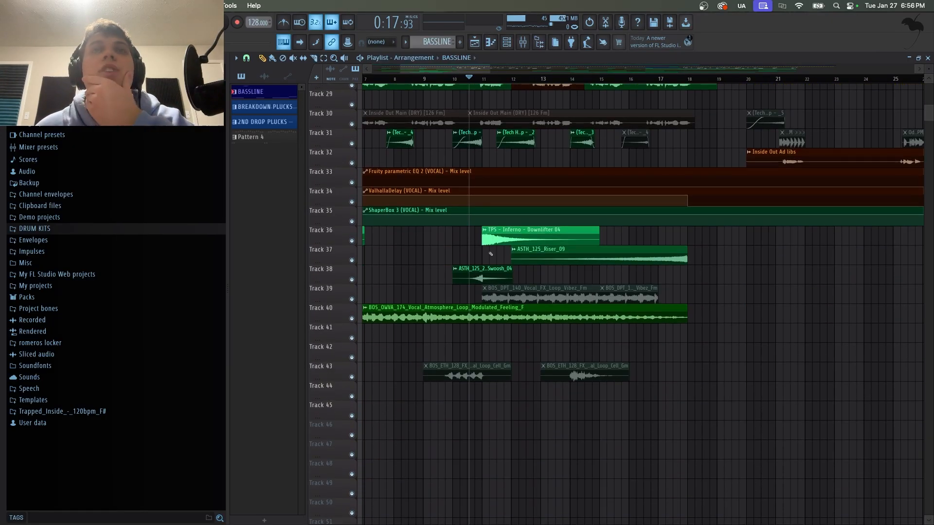
left_click(351, 281, "ctrl")
left_click(351, 241)
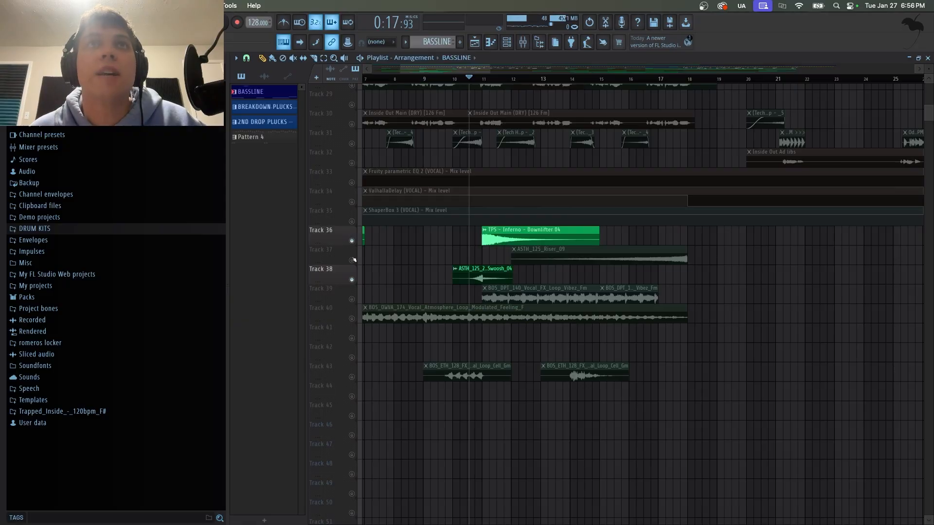
left_click(352, 260)
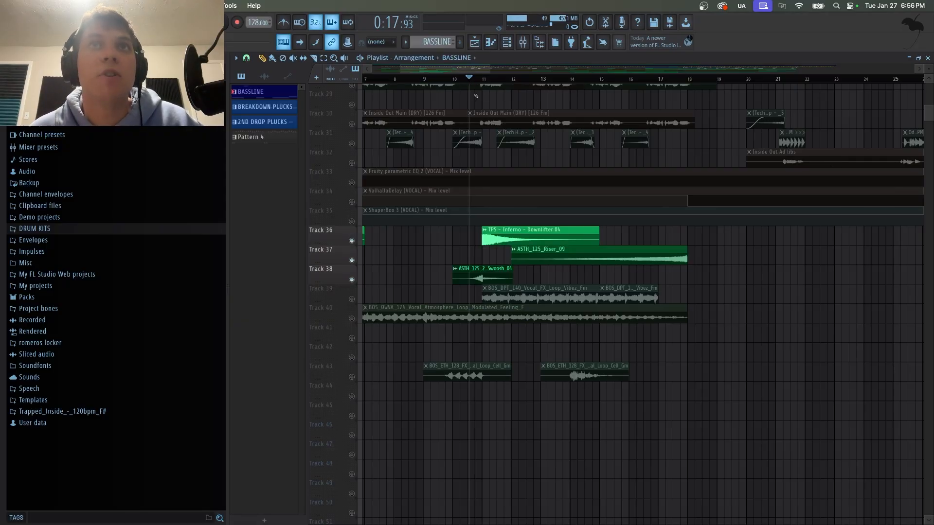
Move the playhead to around bar 18, then solo the Endless Smile intensity automation track 7 and unsolo all tracks.
scroll(486, 169, "up", 3)
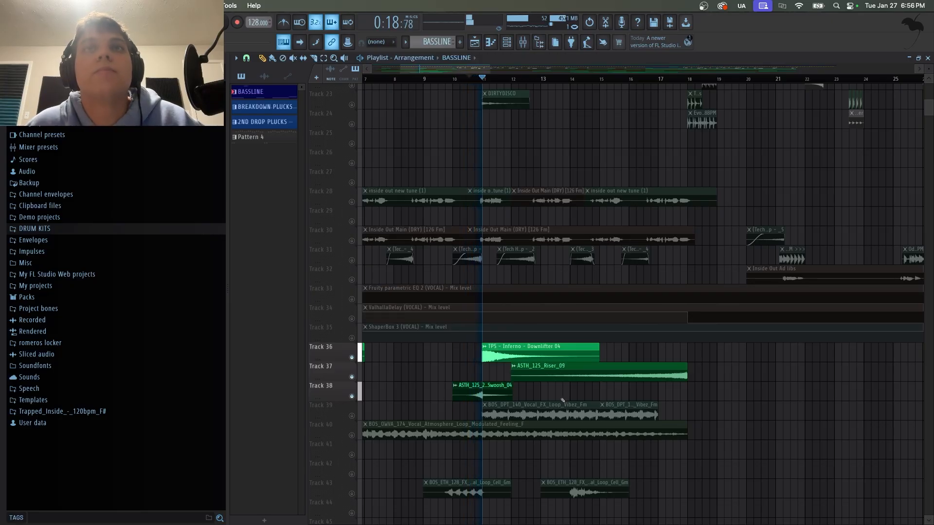
left_click(616, 79)
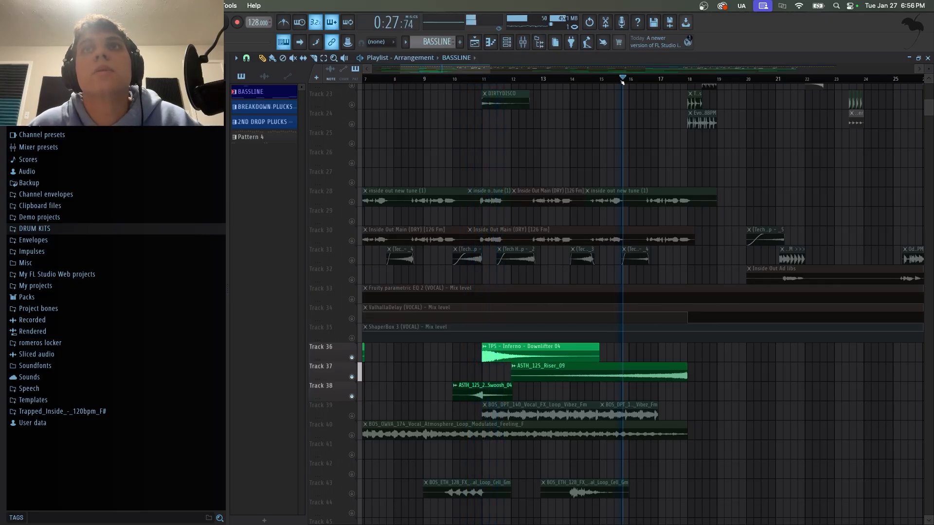
left_click(664, 79)
scroll(665, 226, "up", 7)
scroll(664, 226, "up", 3)
key("space")
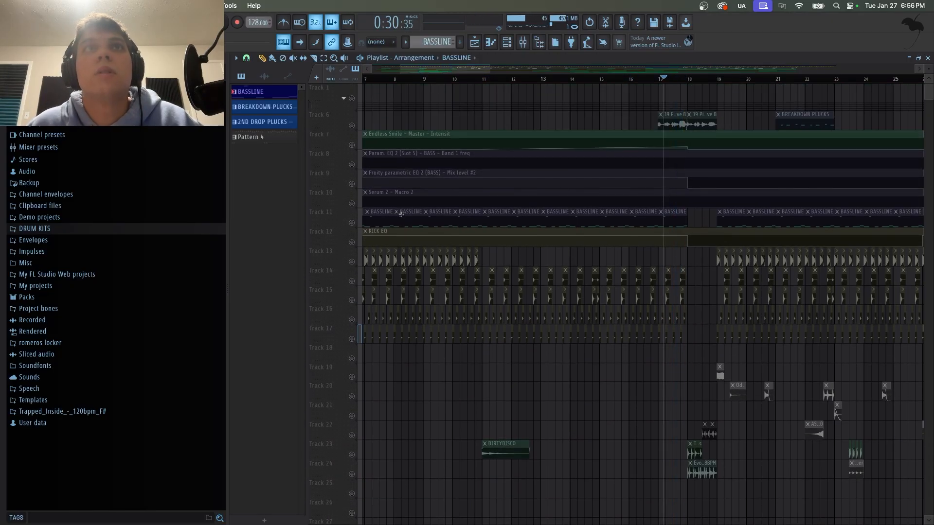
left_click(352, 145)
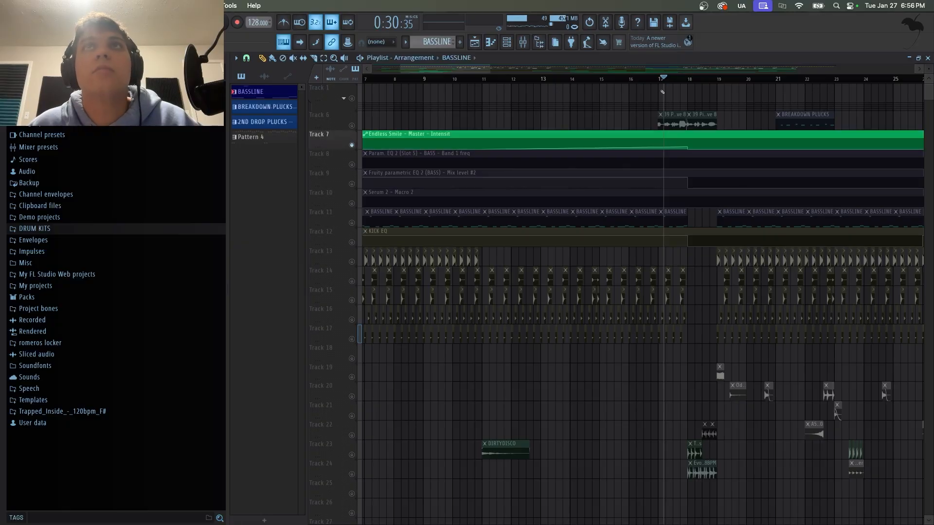
left_click(353, 145)
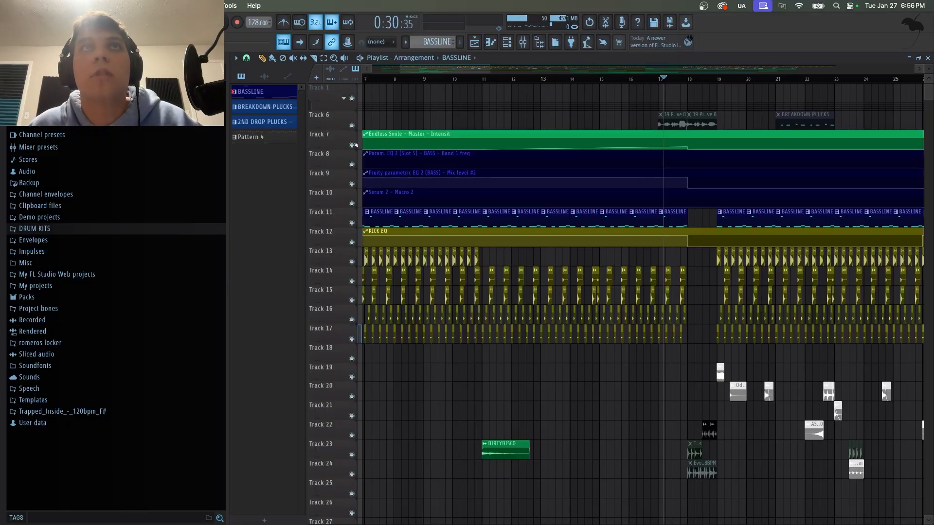
Play the full mix from about bar 11, jumping ahead to the drop near bar 17.
scroll(556, 258, "down", 5)
scroll(557, 257, "up", 5)
scroll(557, 257, "down", 10)
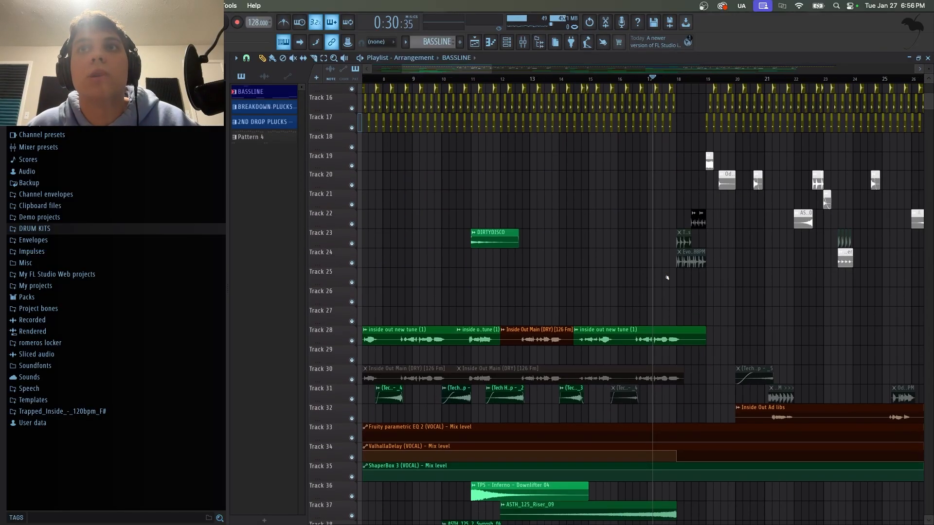
left_click_drag(562, 76, 470, 77)
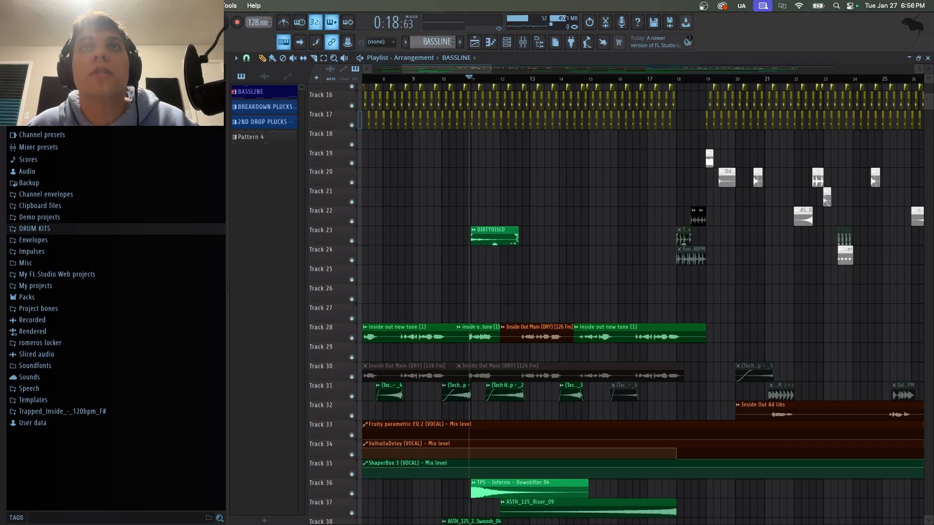
scroll(513, 241, "up", 7)
key("space")
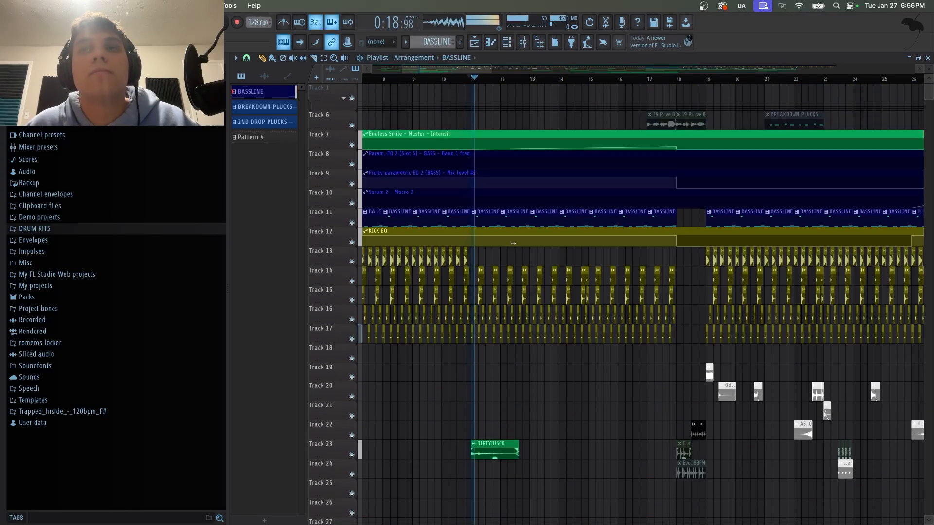
left_click(625, 79)
scroll(621, 80, "down", 5)
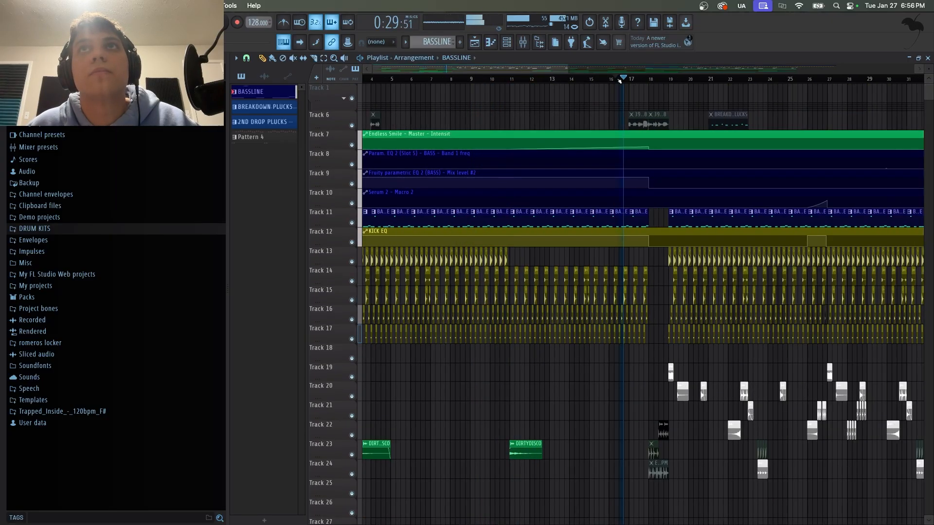
scroll(609, 229, "down", 1)
scroll(608, 229, "up", 1)
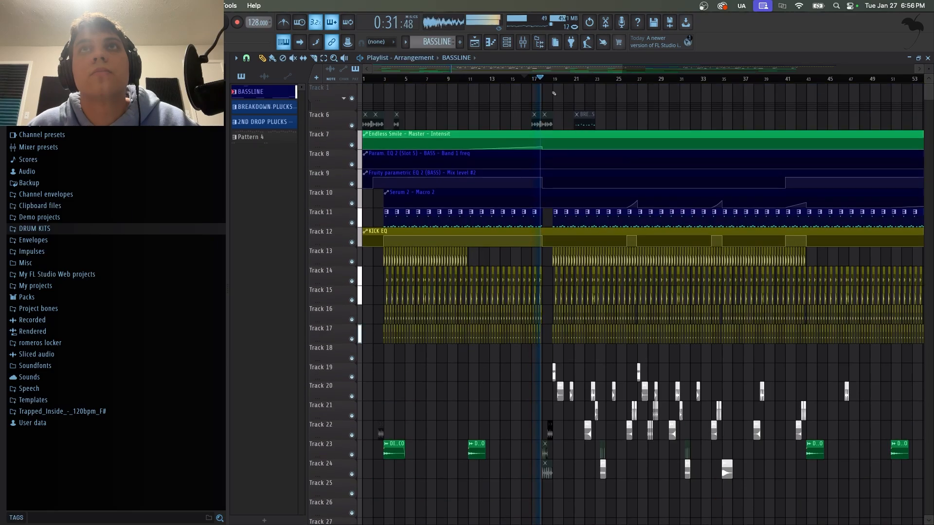
key("space")
Solo the fills track 22 with the playhead just after bar 18.
scroll(557, 82, "up", 5)
left_click_drag(556, 81, 485, 80)
scroll(483, 326, "down", 3)
scroll(483, 326, "down", 3)
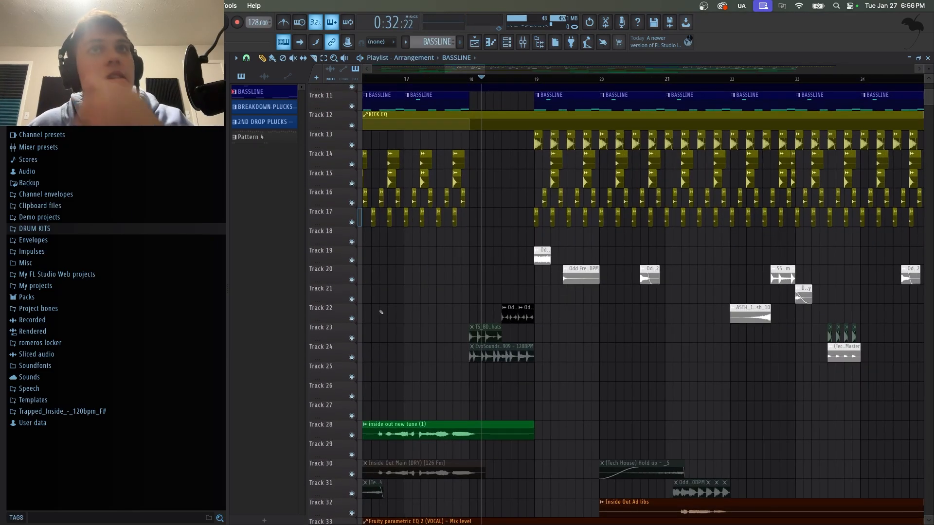
right_click(350, 319)
left_click(494, 79)
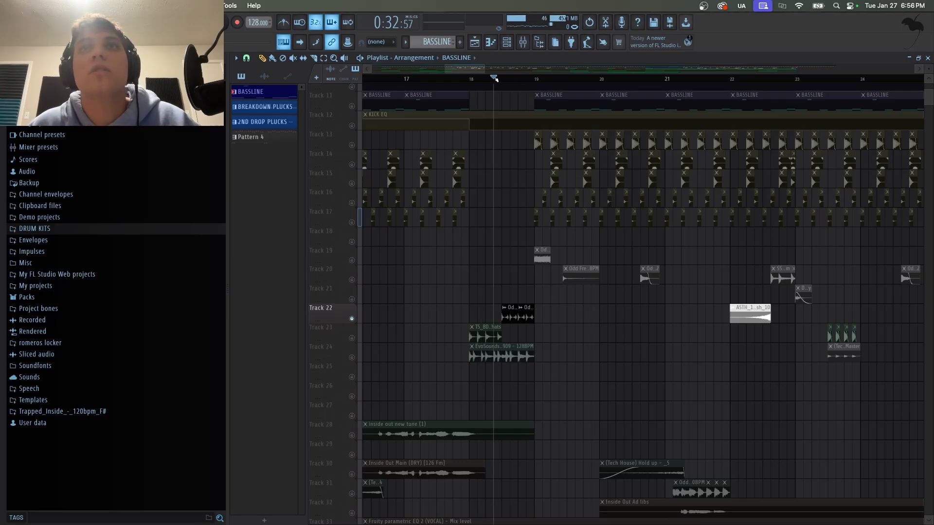
Toggle playback, unsolo track 22 and return the playhead to just after bar 18.
key("space")
key("space")
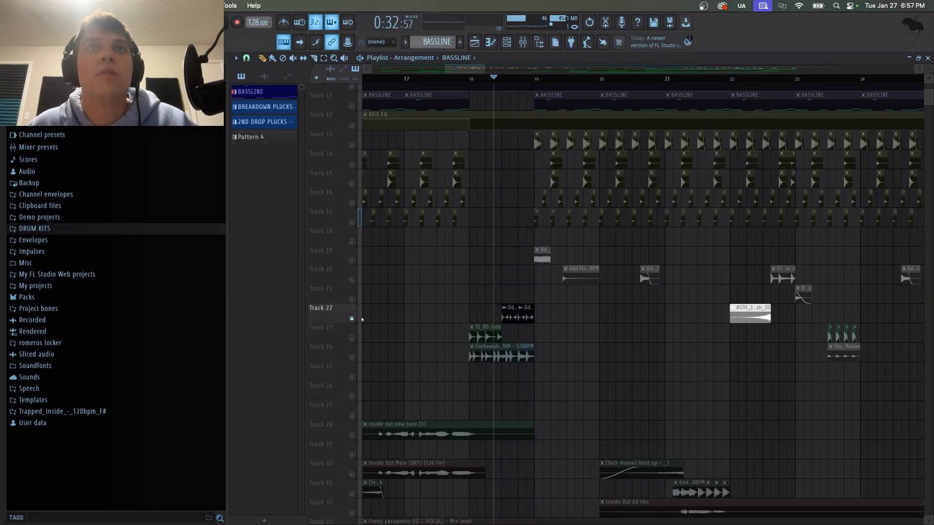
right_click(352, 319)
scroll(539, 151, "up", 6)
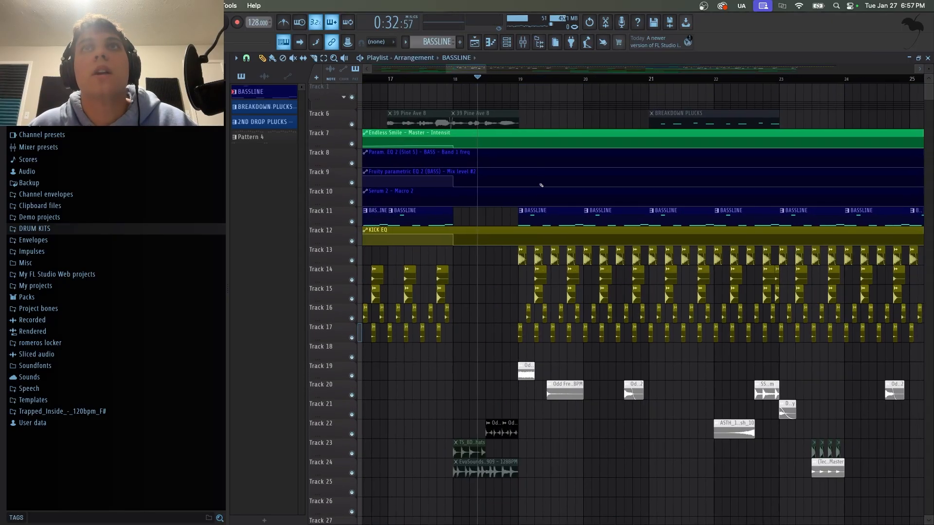
left_click(502, 79)
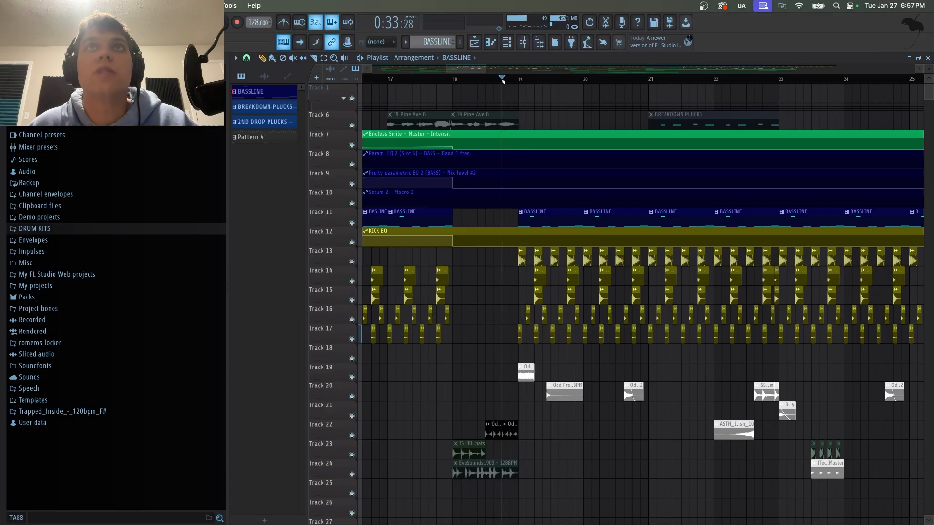
Solo the bassline, kick EQ and drum tracks 11 to 17 together and play them from just after bar 18.
right_click(352, 339)
left_click(352, 319)
left_click(351, 301)
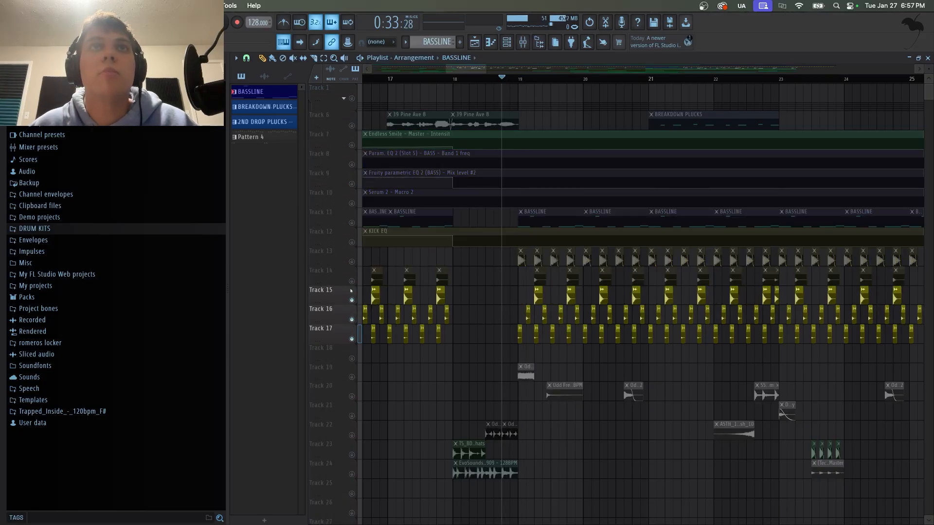
left_click(351, 281)
left_click(351, 261)
left_click(352, 242)
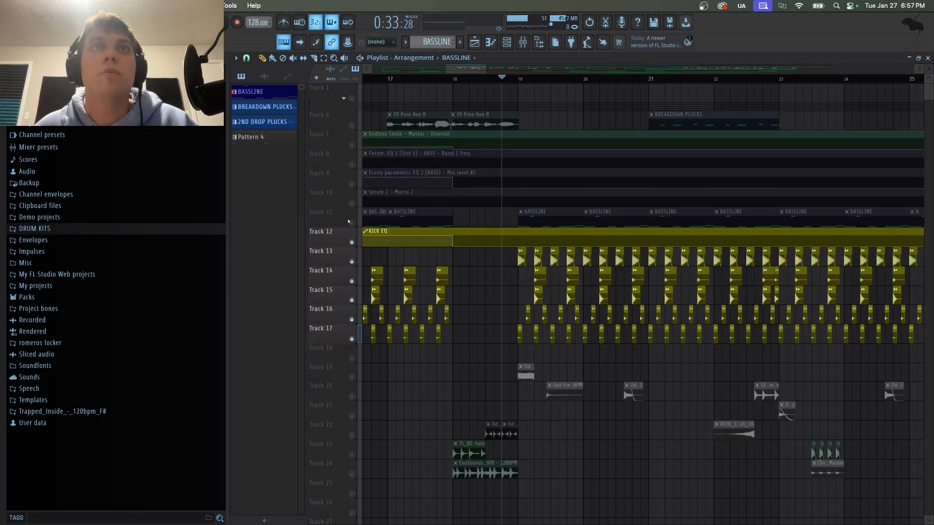
left_click(352, 223)
key("space")
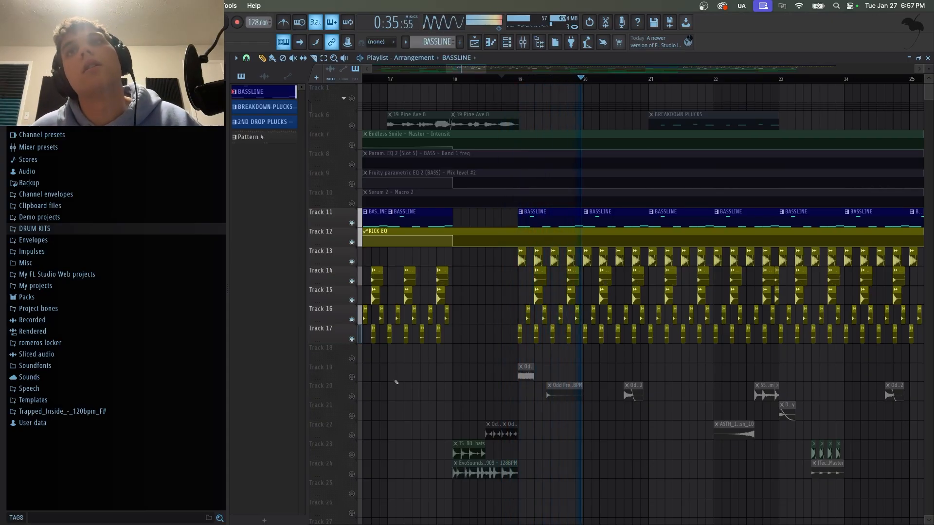
Stop playback, solo the effect tracks 19 and 20, and place the playhead at about bar 19.
scroll(616, 367, "down", 3)
key("space")
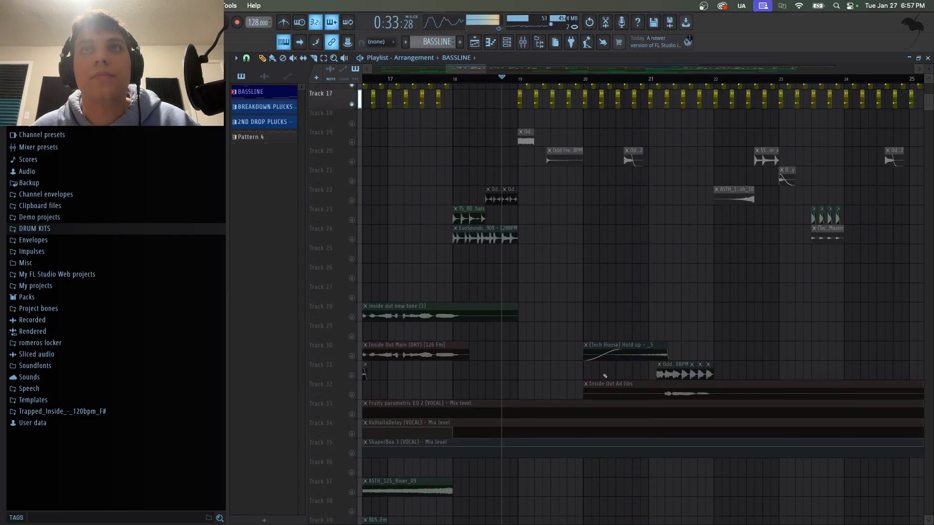
scroll(599, 335, "up", 3)
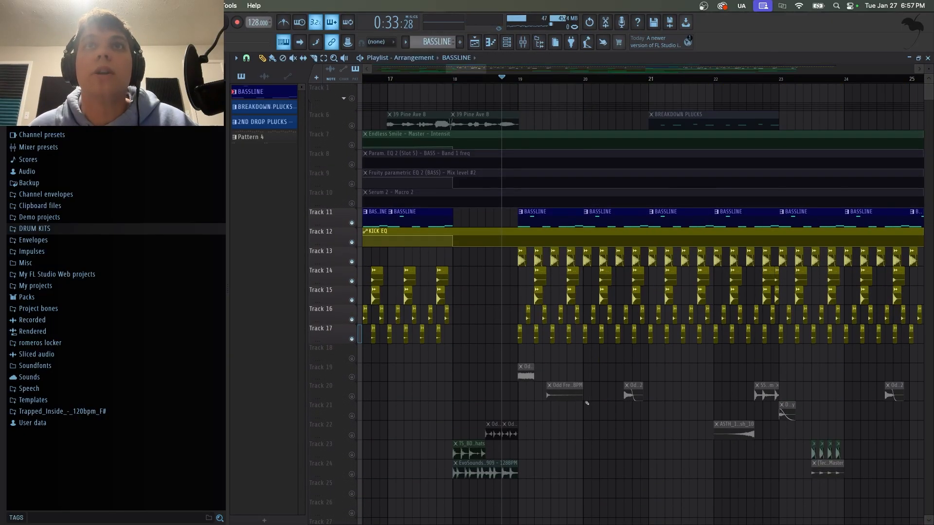
right_click(352, 377)
left_click(352, 396)
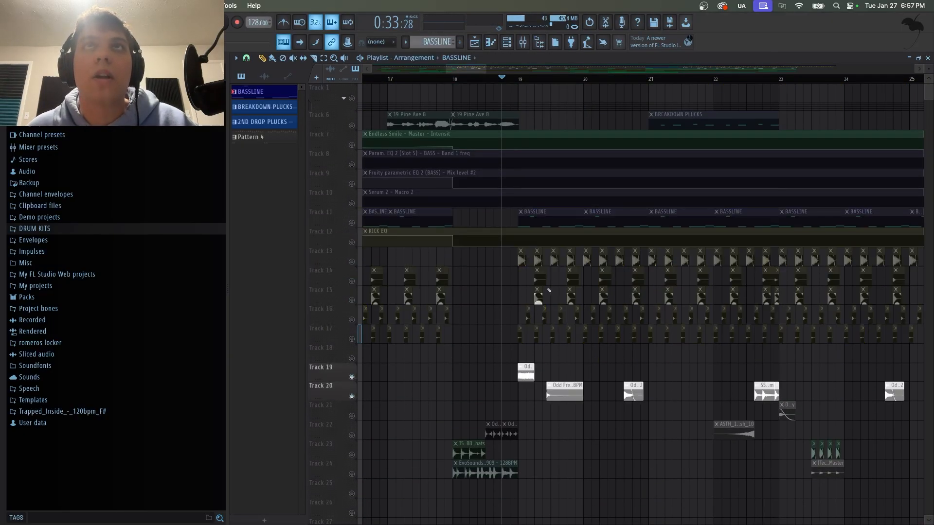
left_click_drag(530, 78, 519, 80)
Add effect tracks 21, 22, 23 and 24 to the soloed tracks.
scroll(519, 80, "down", 6)
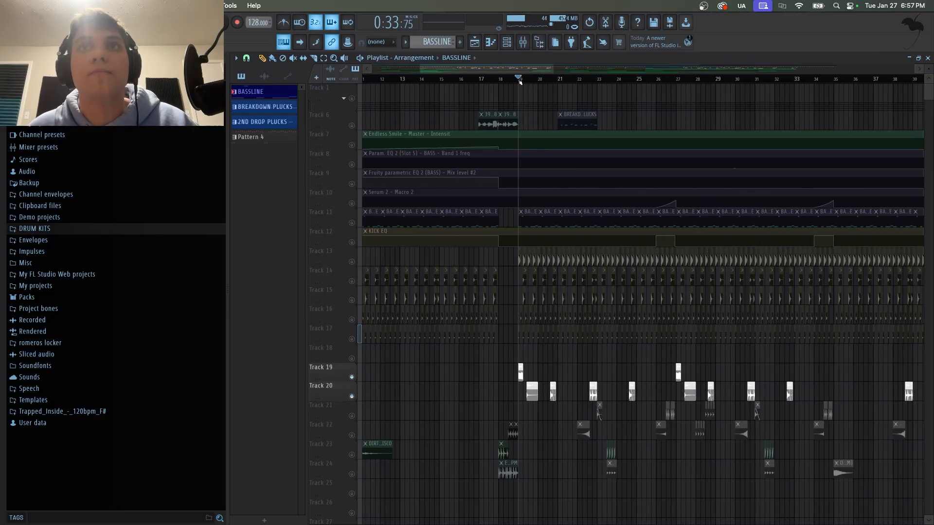
scroll(519, 80, "up", 5)
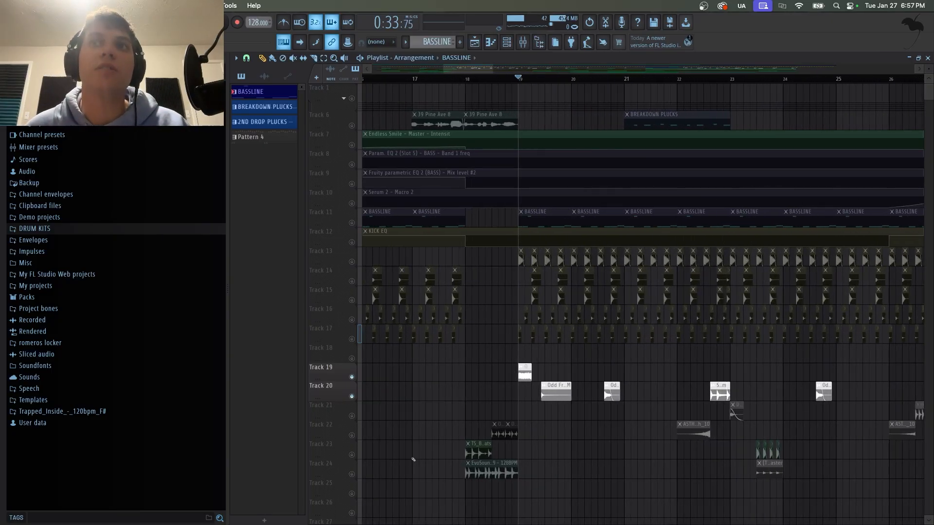
left_click(352, 435)
left_click(351, 416)
left_click(352, 475)
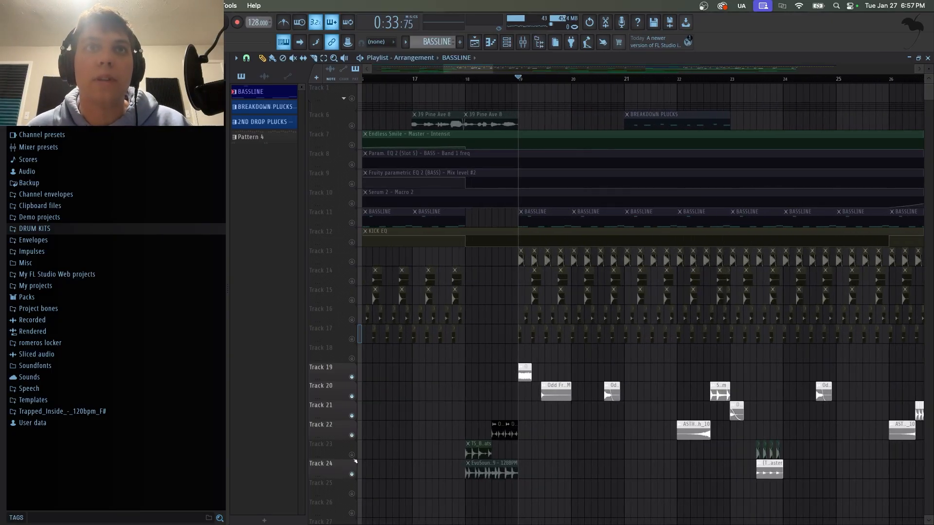
left_click(352, 454)
Add the Inside Out Ad libs track 32 to the soloed tracks and play the selection.
scroll(543, 369, "down", 3)
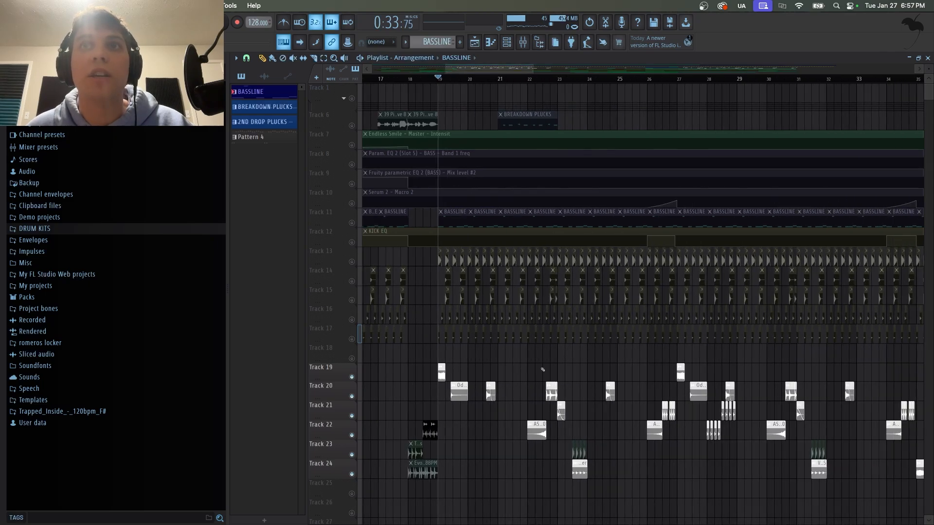
scroll(461, 382, "down", 4)
scroll(466, 383, "up", 4)
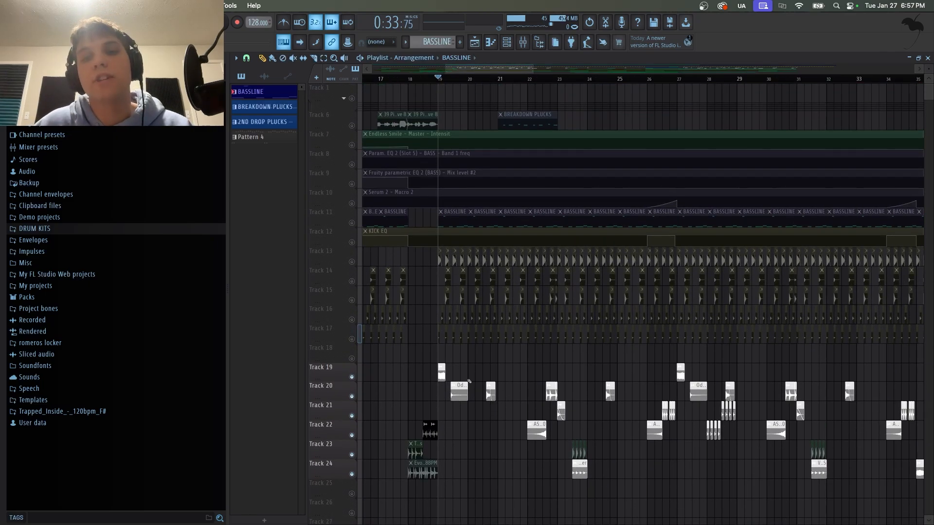
scroll(470, 455, "down", 5)
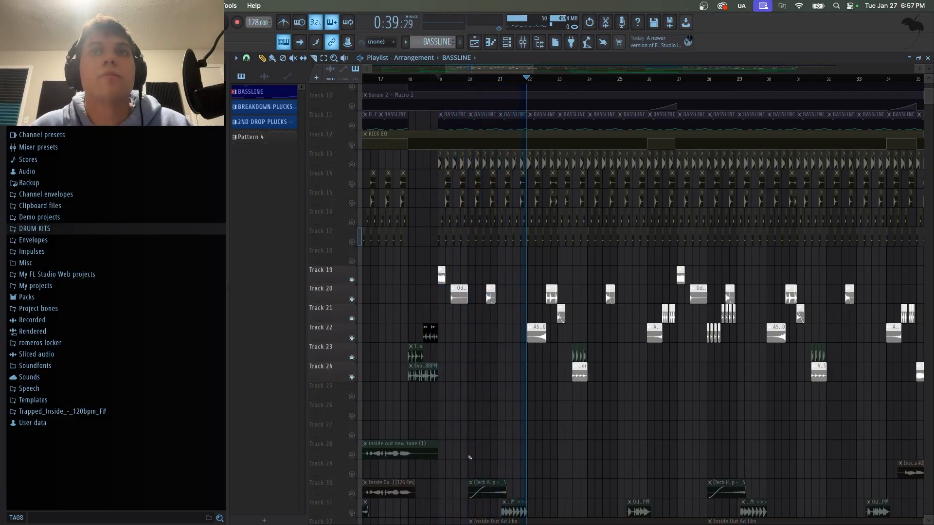
scroll(469, 457, "down", 4)
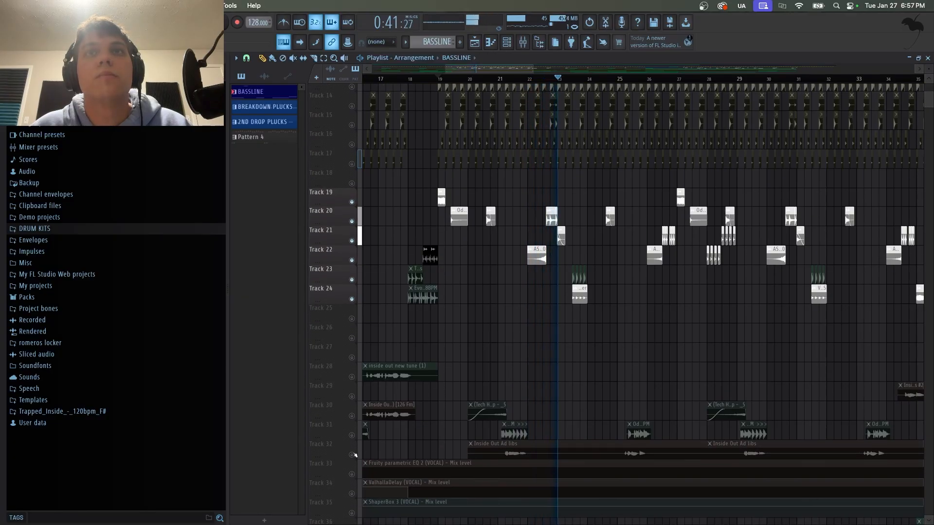
left_click(352, 455)
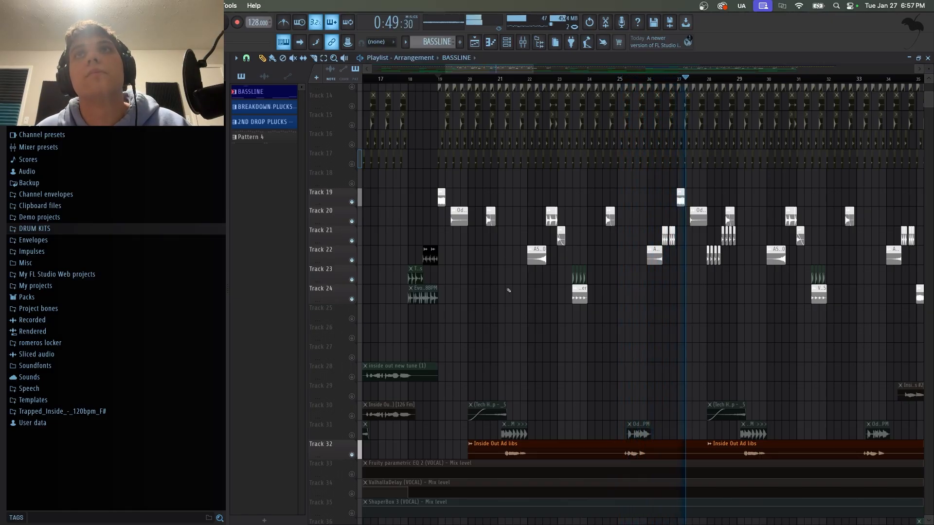
key("space")
Play the soloed effect and ad-lib tracks from about bar 21 and unsolo all tracks back to the full mix.
left_click(435, 80)
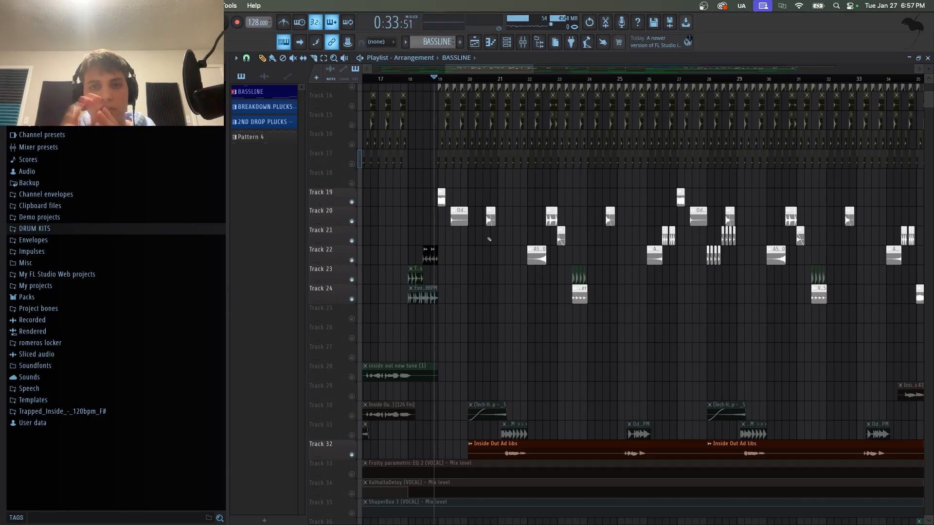
scroll(489, 239, "down", 3)
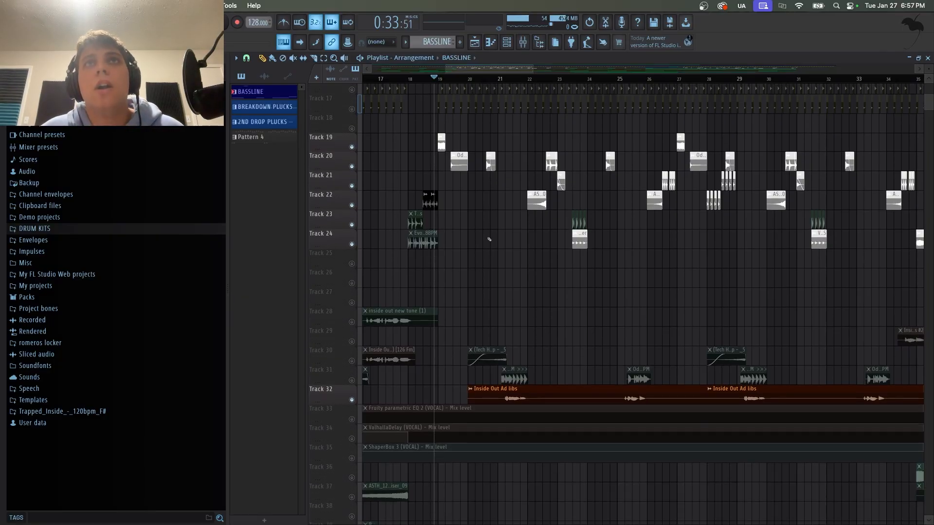
scroll(489, 239, "up", 6)
scroll(484, 241, "down", 4)
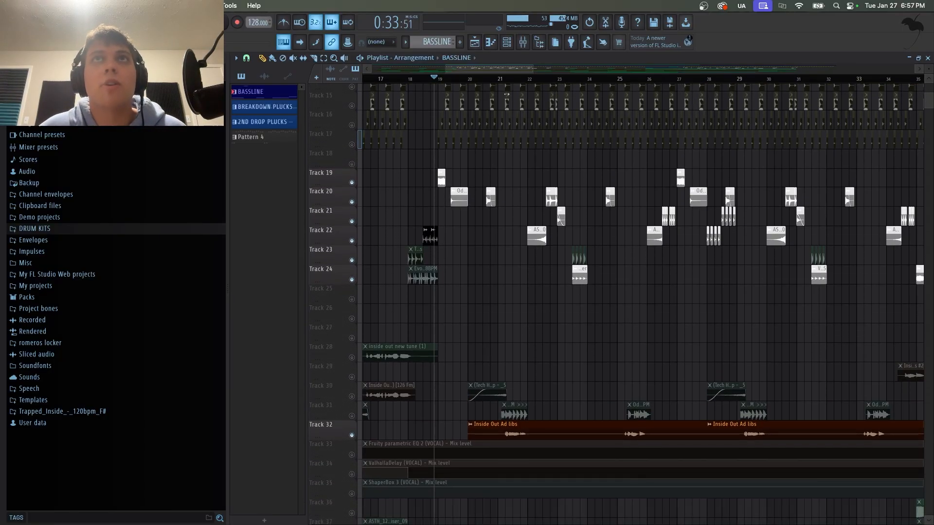
left_click(499, 81)
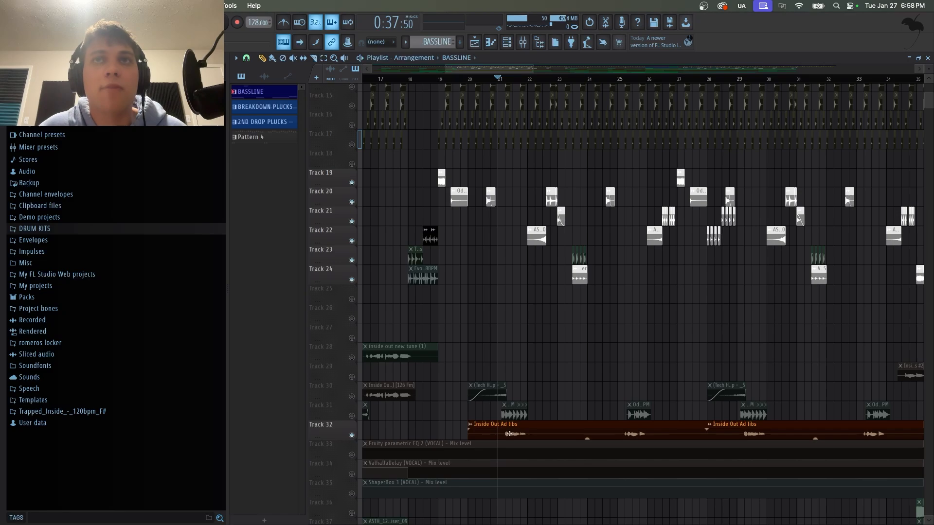
left_click(357, 432)
key("space")
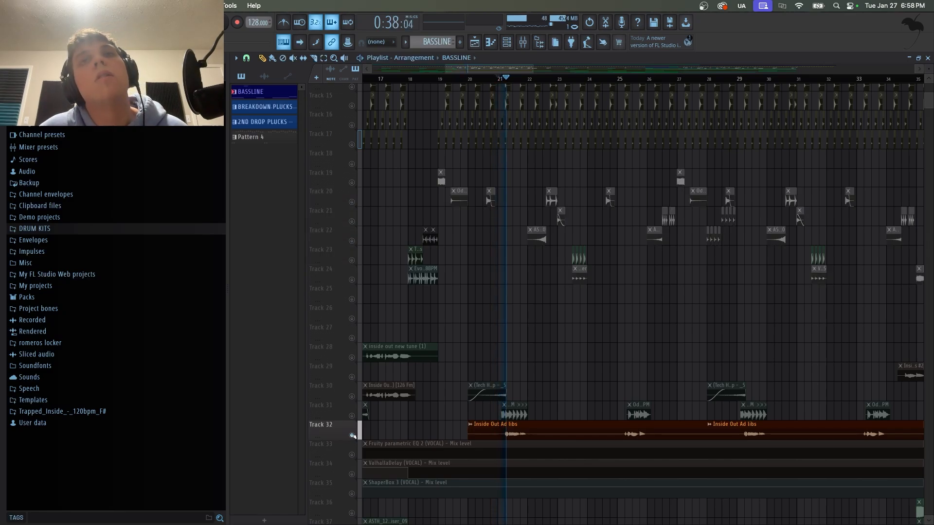
left_click(352, 435)
key("space")
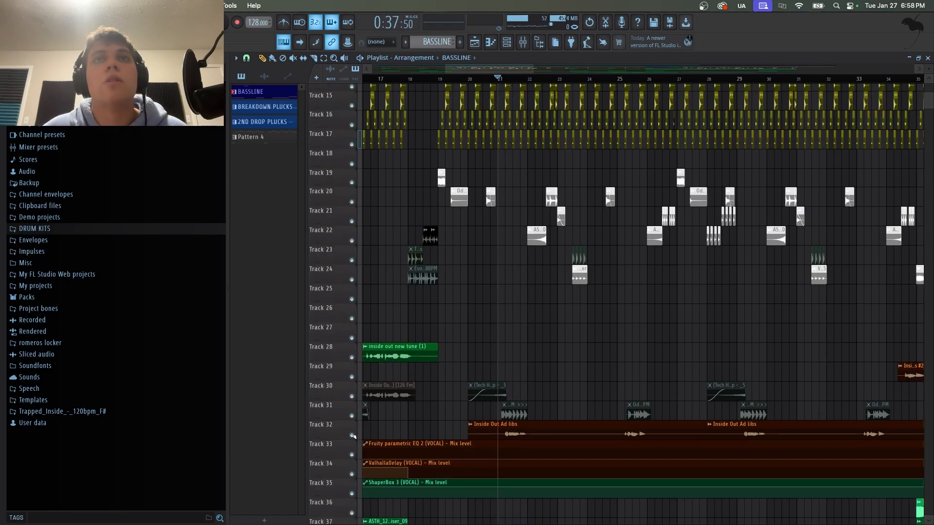
Solo the Serum macro automation, bassline and kick EQ tracks 10 to 12 with the playhead at about bar 26.
scroll(441, 88, "left", 2)
left_click_drag(448, 81, 503, 94)
scroll(496, 100, "up", 5)
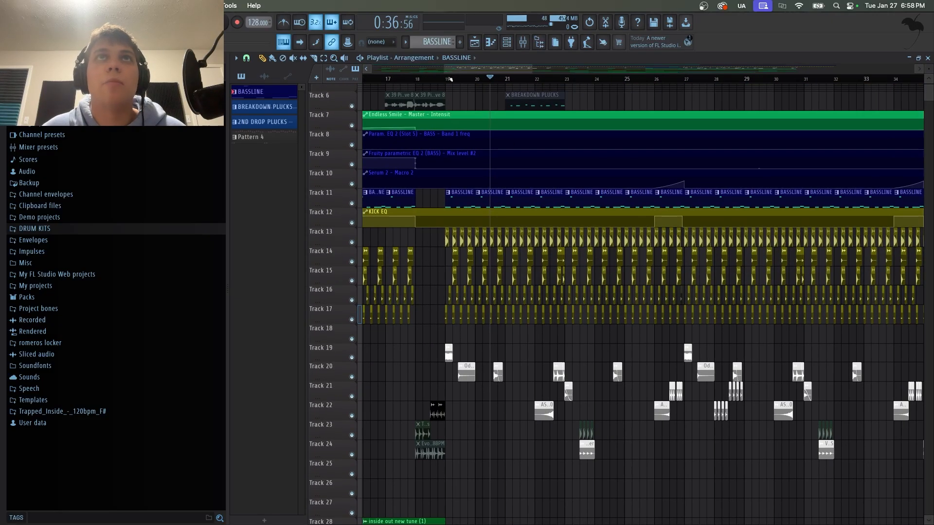
left_click_drag(451, 79, 430, 81)
scroll(473, 203, "down", 2)
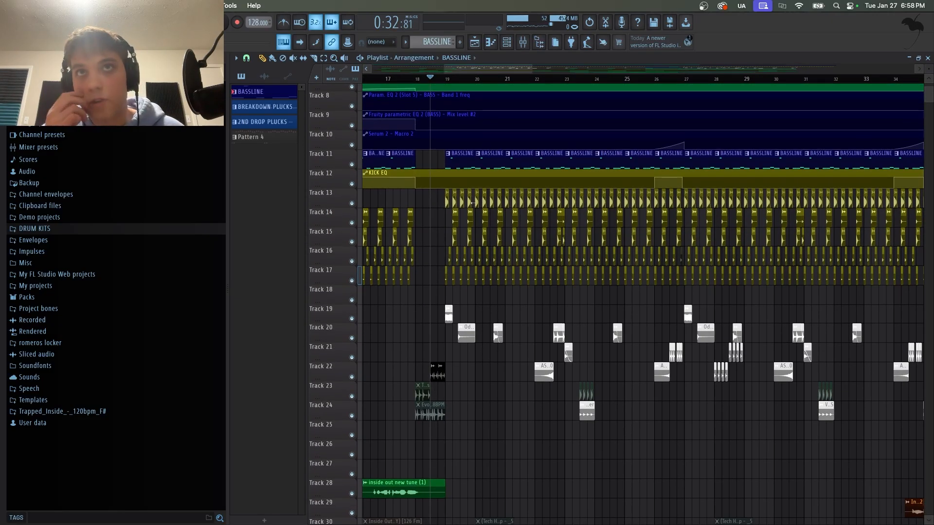
scroll(511, 73, "right", 3)
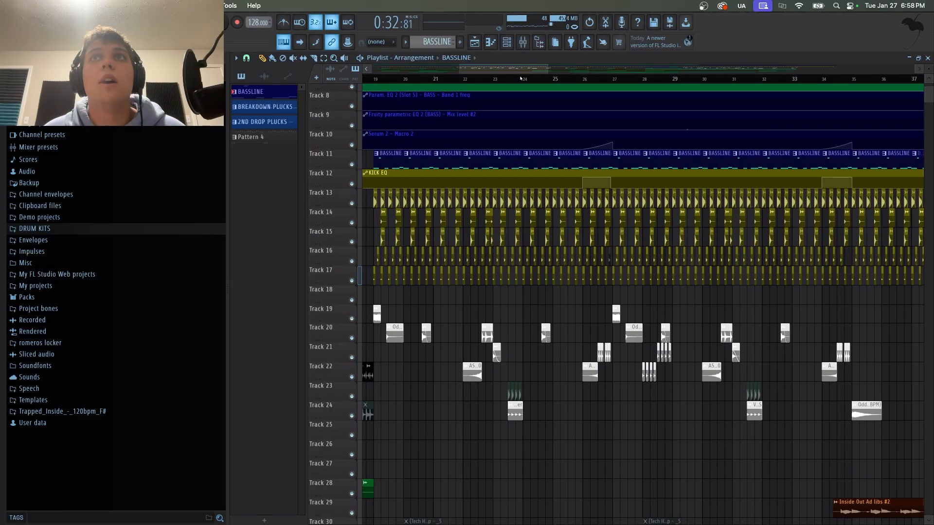
scroll(486, 85, "left", 3)
left_click_drag(514, 79, 663, 104)
right_click(351, 184)
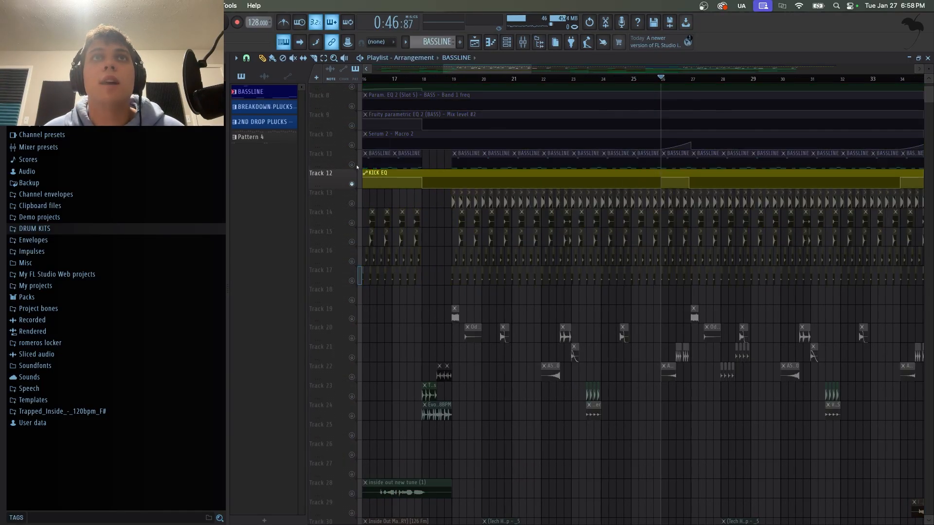
left_click(351, 165)
left_click(352, 146)
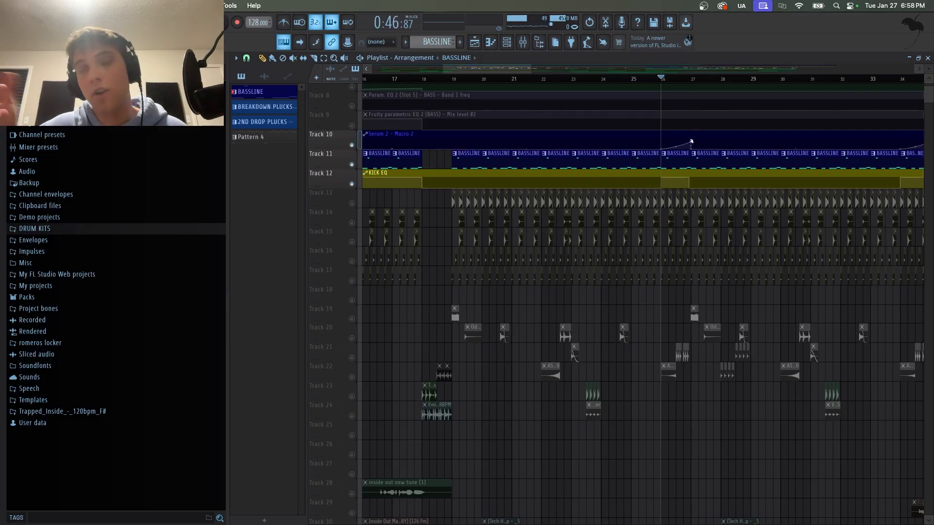
Play the soloed bass tracks briefly and unsolo all tracks.
key("space")
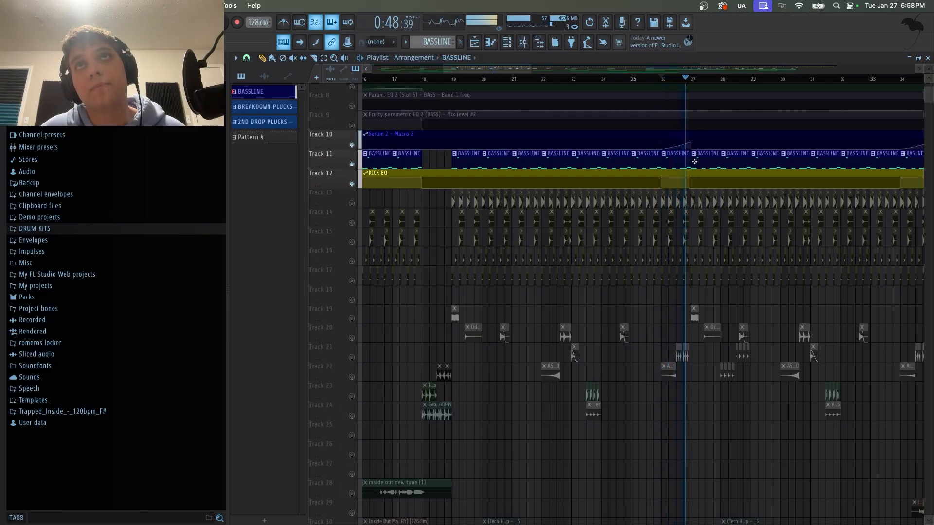
key("space")
left_click(352, 165, "ctrl")
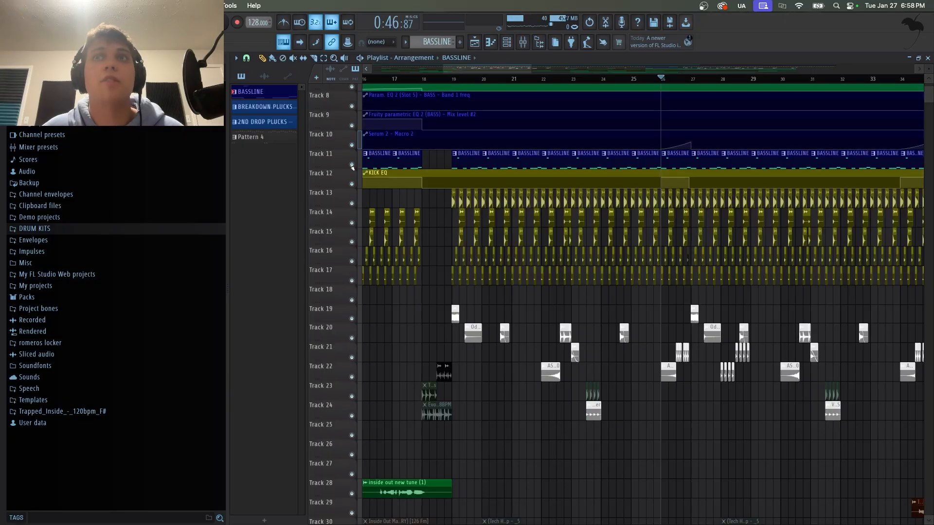
Play the full mix from just after bar 18 while reviewing the drum, effect and vocal lanes.
scroll(595, 300, "down", 5)
scroll(482, 103, "up", 6)
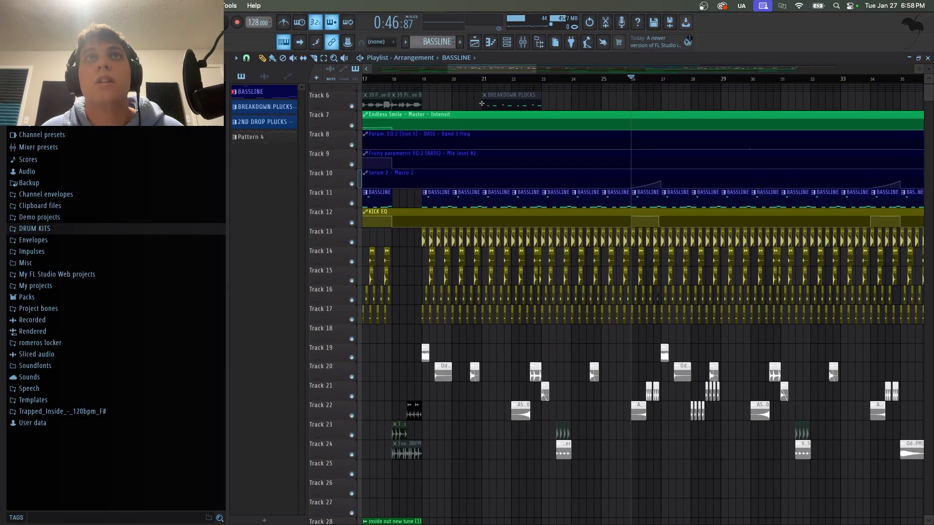
scroll(396, 240, "down", 5)
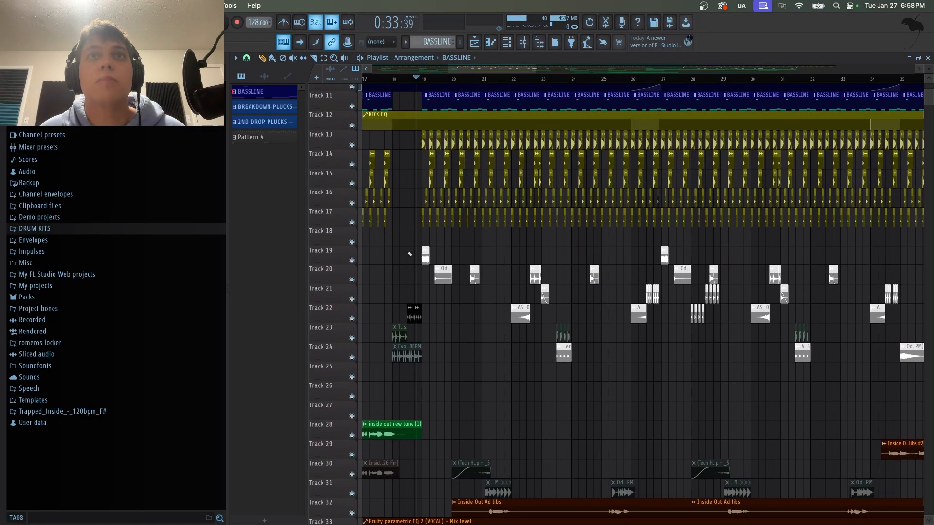
scroll(405, 212, "up", 5)
key("space")
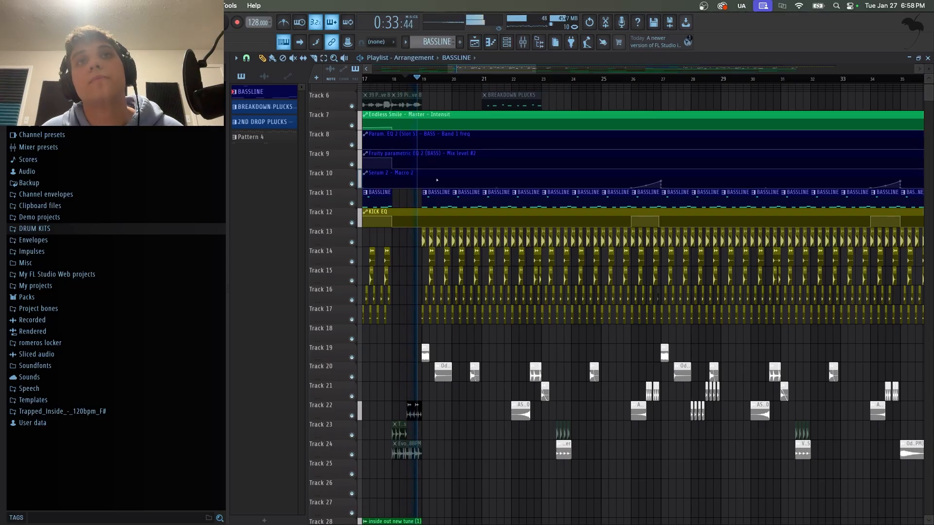
scroll(515, 165, "down", 3)
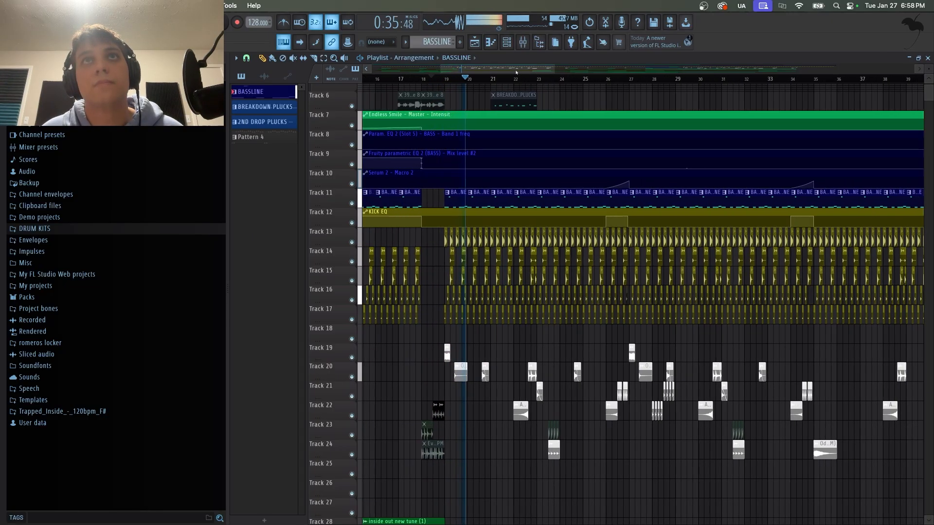
scroll(506, 138, "down", 14)
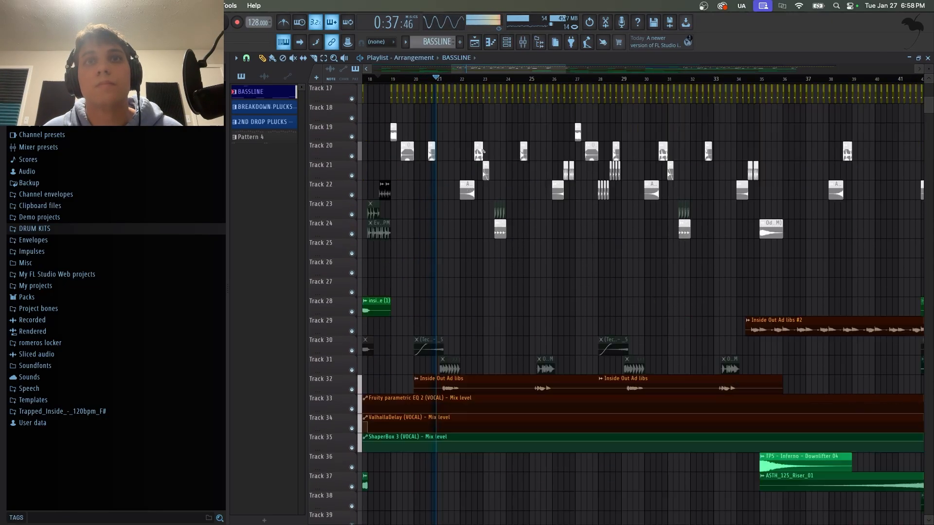
scroll(513, 153, "up", 9)
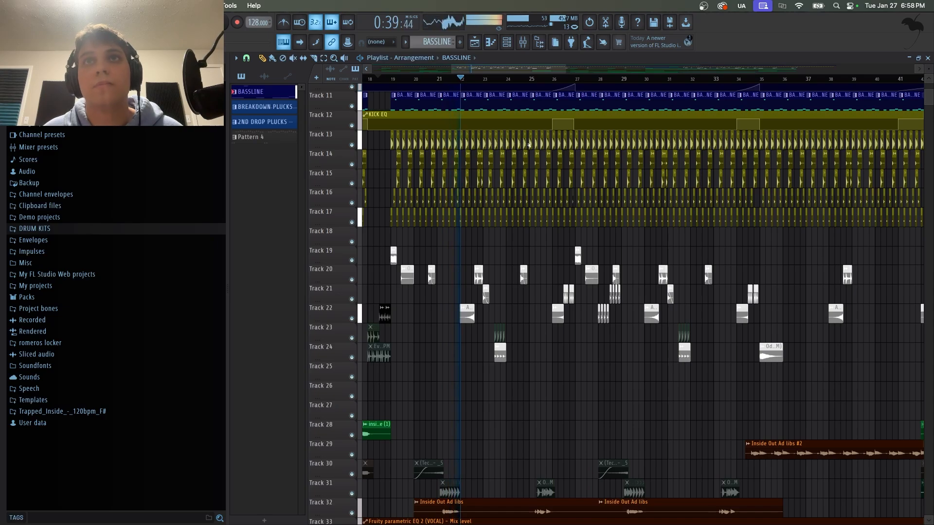
key("space")
Solo effect tracks 21 and 22 and play them from about bar 28.
scroll(586, 99, "up", 5)
left_click_drag(581, 78, 568, 79)
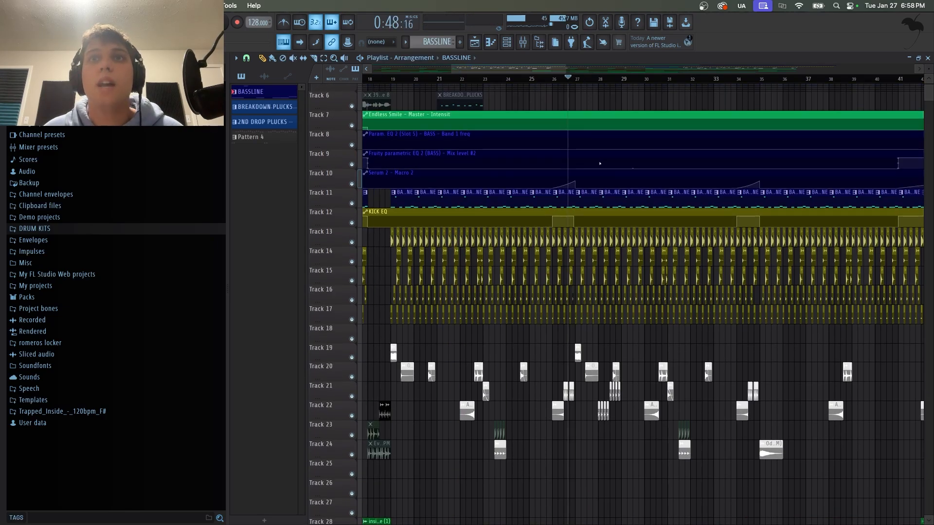
scroll(600, 163, "down", 9)
scroll(599, 146, "up", 5)
scroll(621, 90, "up", 3)
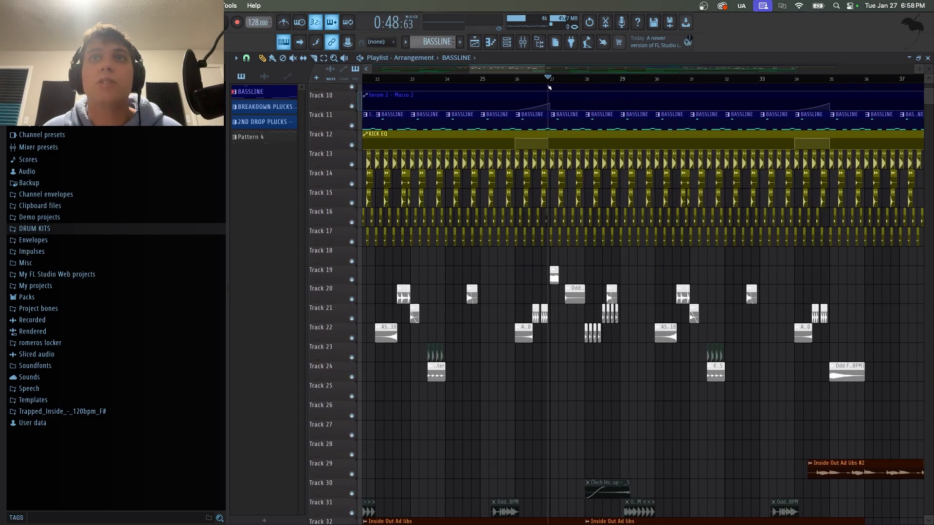
left_click(551, 86)
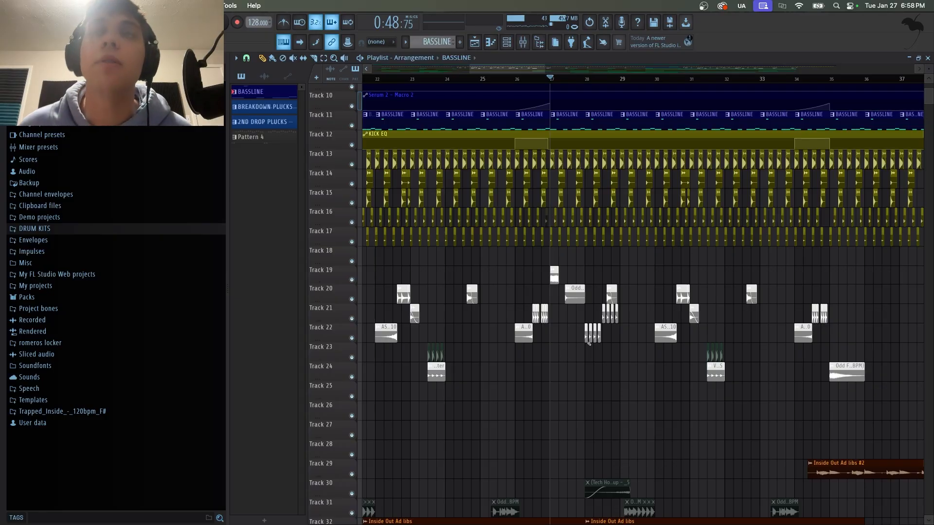
left_click(354, 338, "ctrl")
left_click(355, 318)
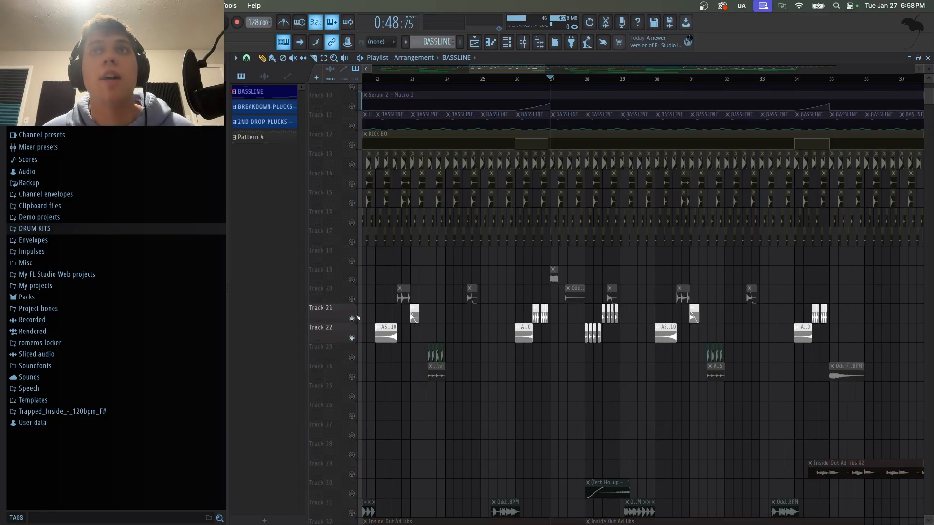
left_click(587, 79)
key("space")
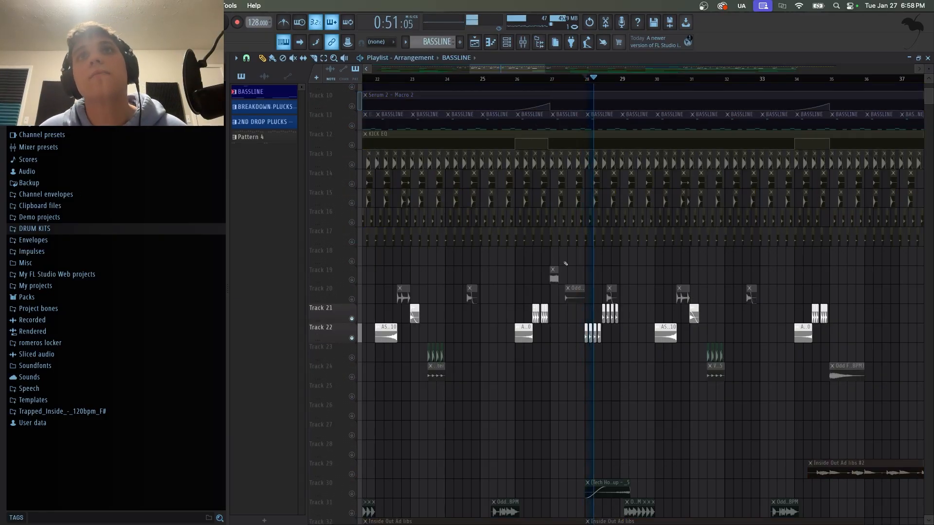
Stop playback and unsolo effect tracks 21 and 22.
key("space")
left_click(353, 319, "ctrl")
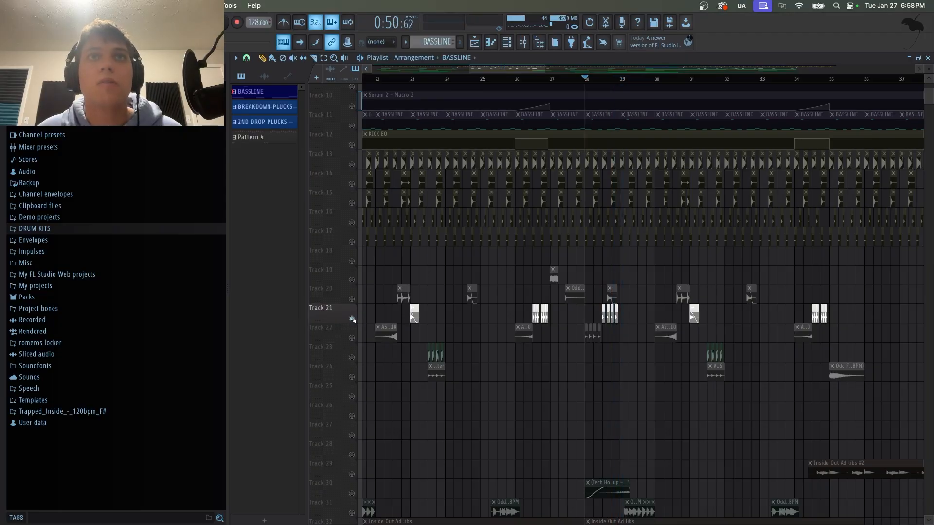
left_click(353, 319, "ctrl")
Scroll up and down through the arrangement lanes around bars 18 to 37 to review the drum, effect and vocal tracks.
mouse_move(559, 80)
left_mouse_down()
mouse_move(533, 81)
mouse_move(545, 81)
left_mouse_up()
scroll(657, 253, "down", 9)
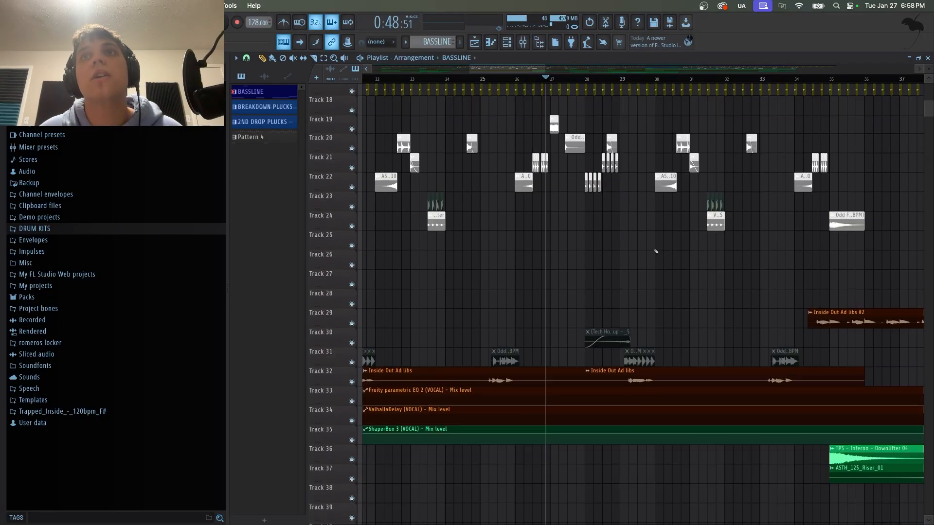
scroll(676, 268, "up", 5)
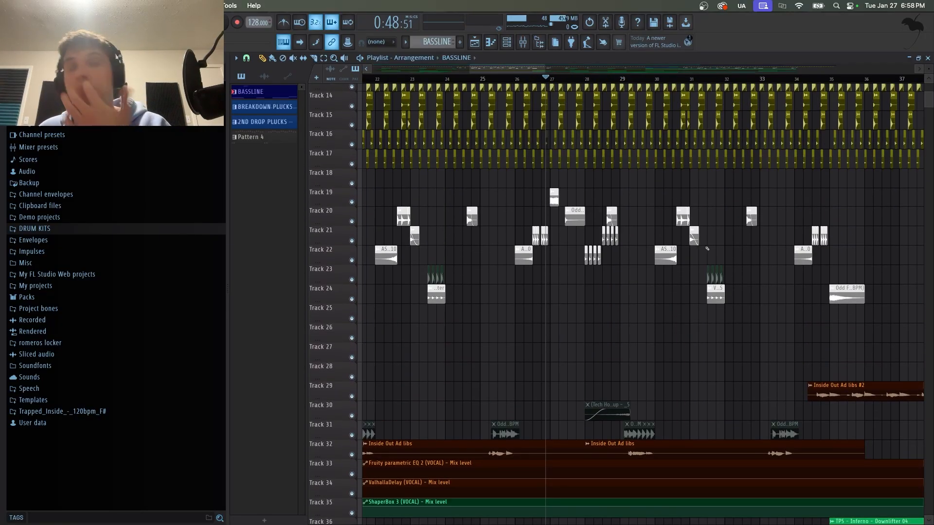
scroll(602, 80, "down", 4)
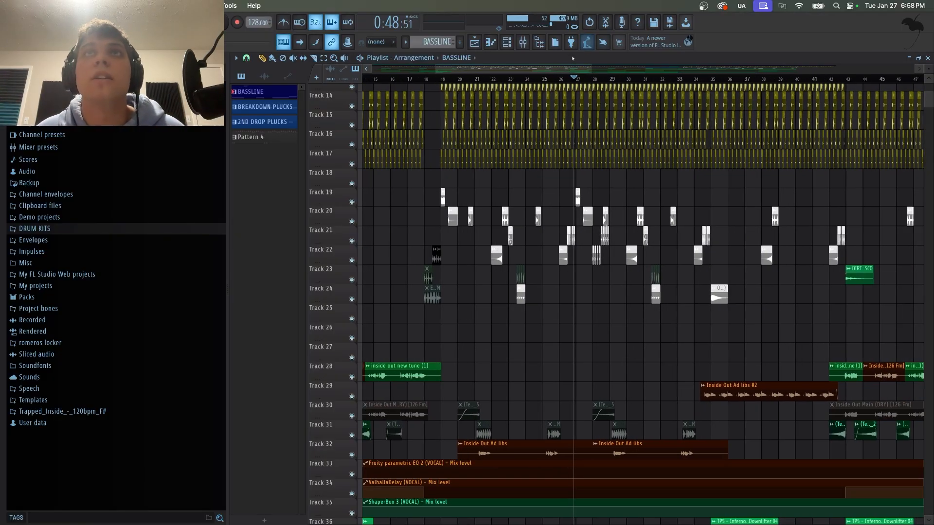
scroll(597, 253, "right", 3)
scroll(597, 259, "up", 4)
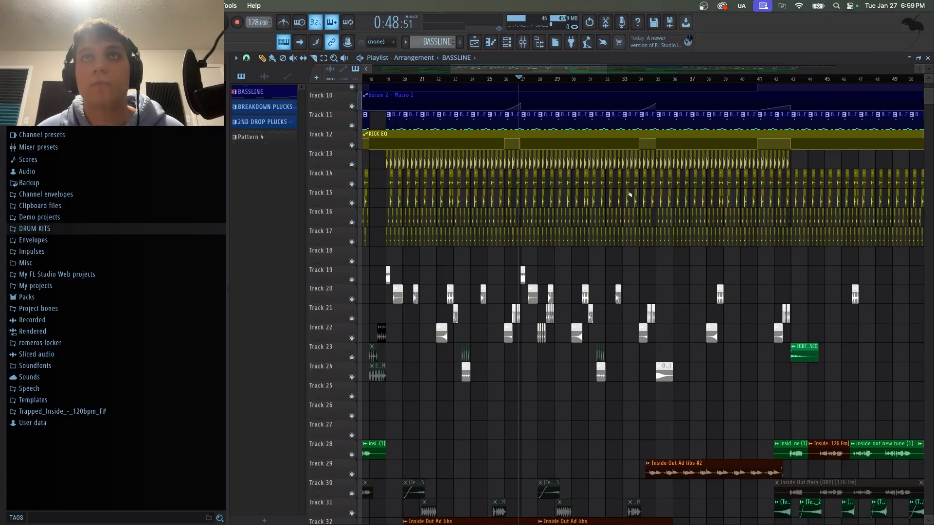
scroll(634, 203, "down", 3)
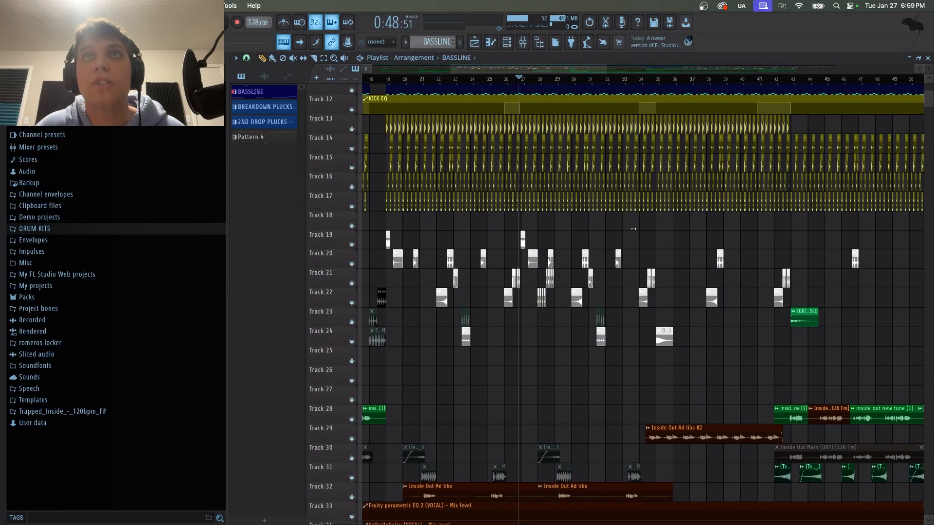
scroll(617, 146, "up", 4)
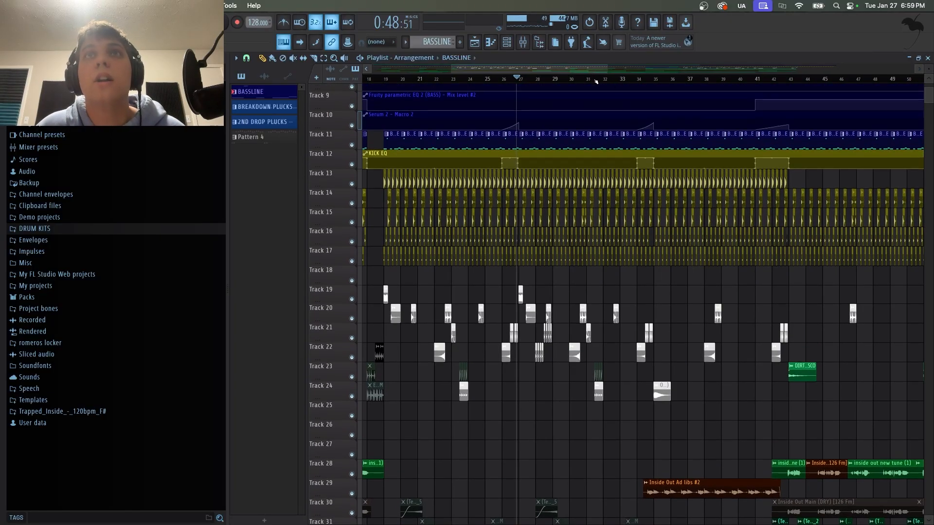
scroll(596, 81, "up", 2)
scroll(596, 82, "up", 1)
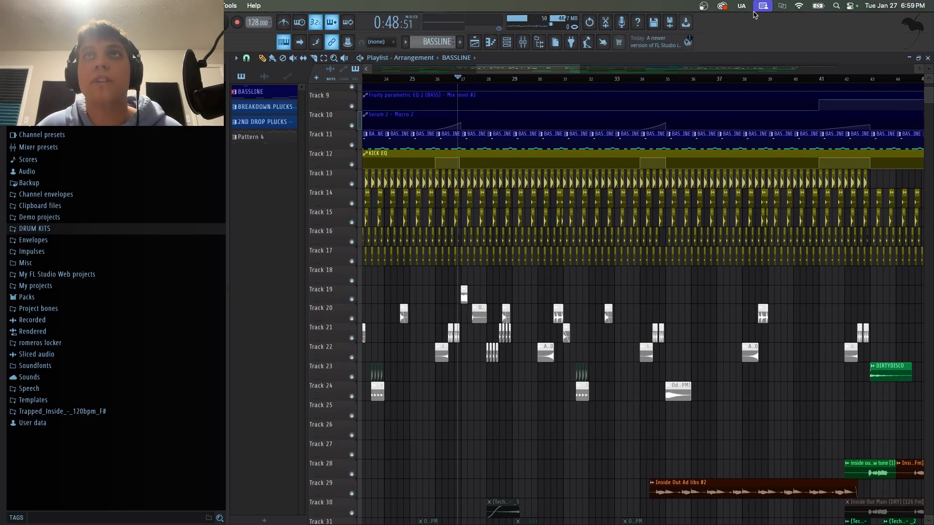
Solo the Inside Out Ad libs #2 vocal track 29 and play it briefly from about bar 34.
left_click(638, 79)
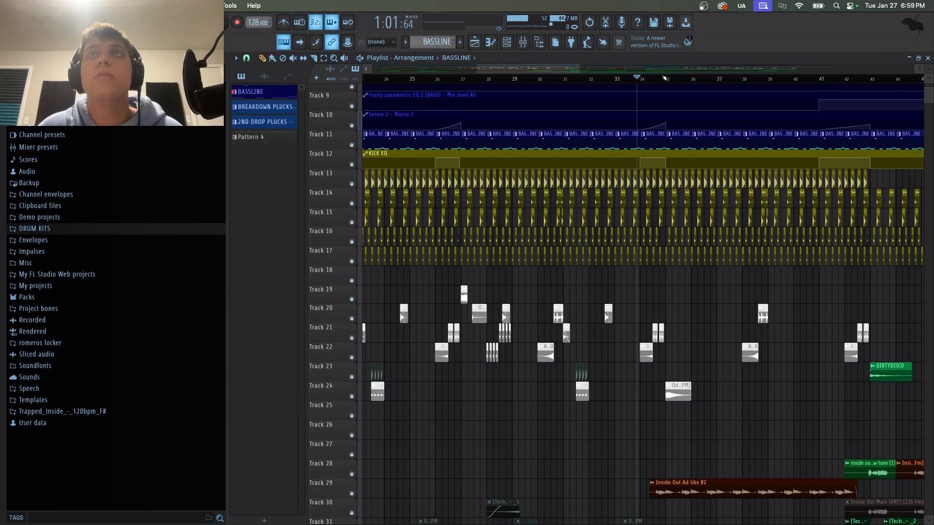
left_click_drag(557, 71, 584, 71)
scroll(555, 299, "down", 3)
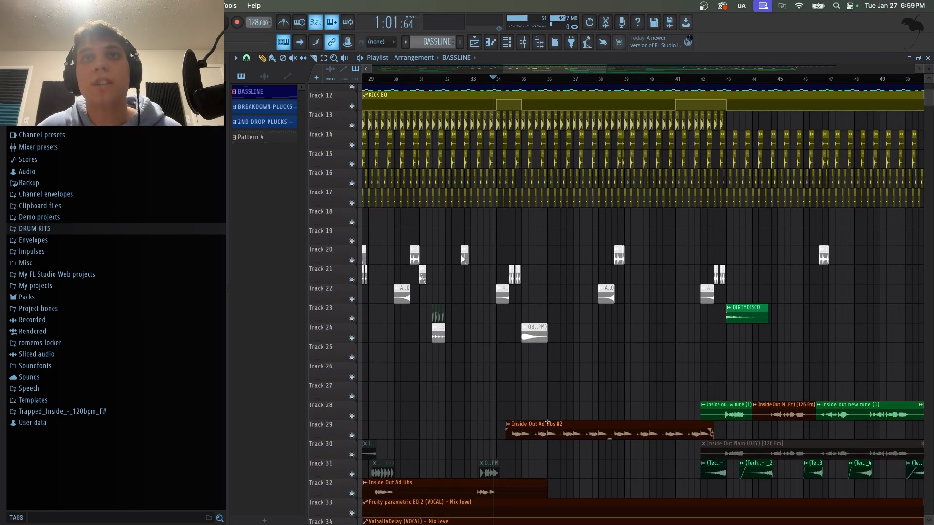
right_click(352, 435)
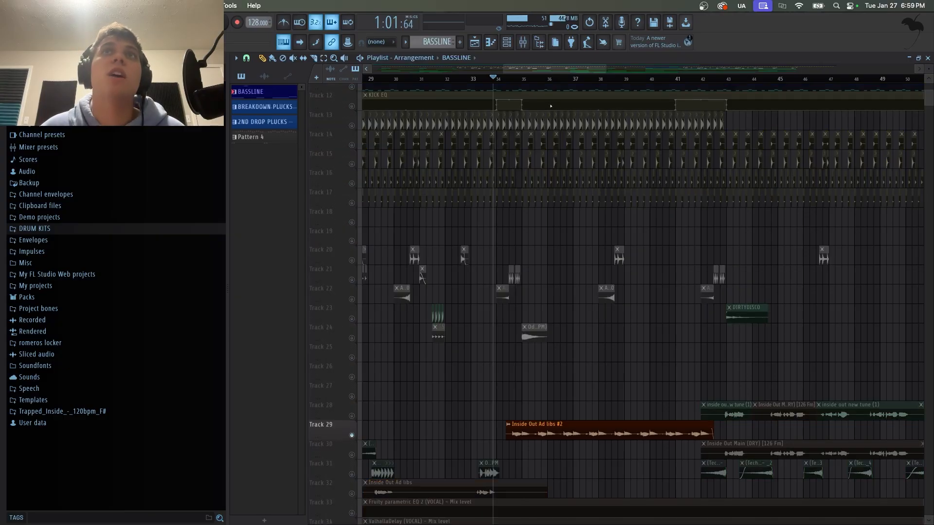
key("space")
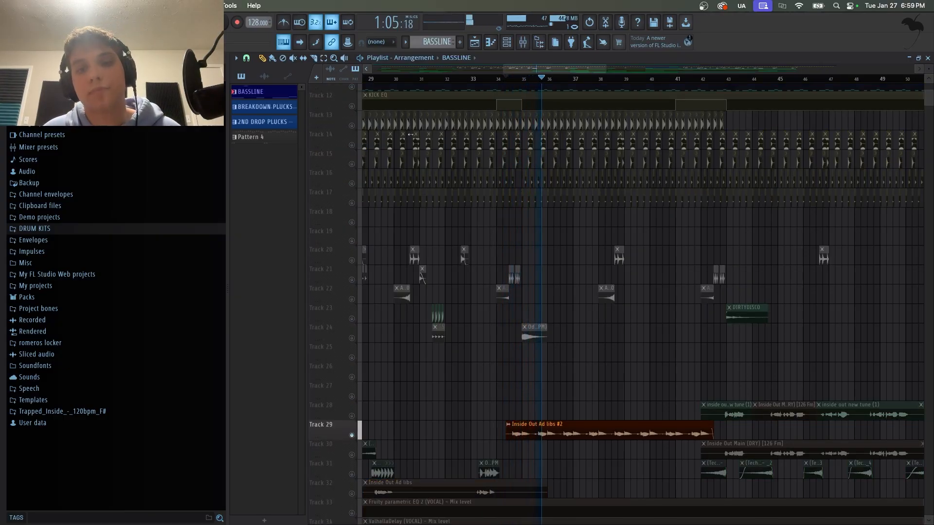
scroll(569, 264, "up", 4)
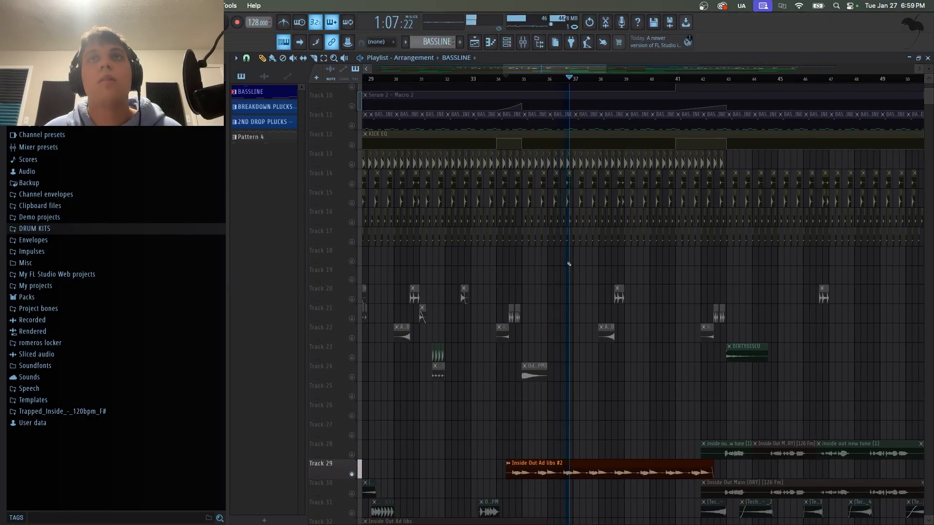
key("space")
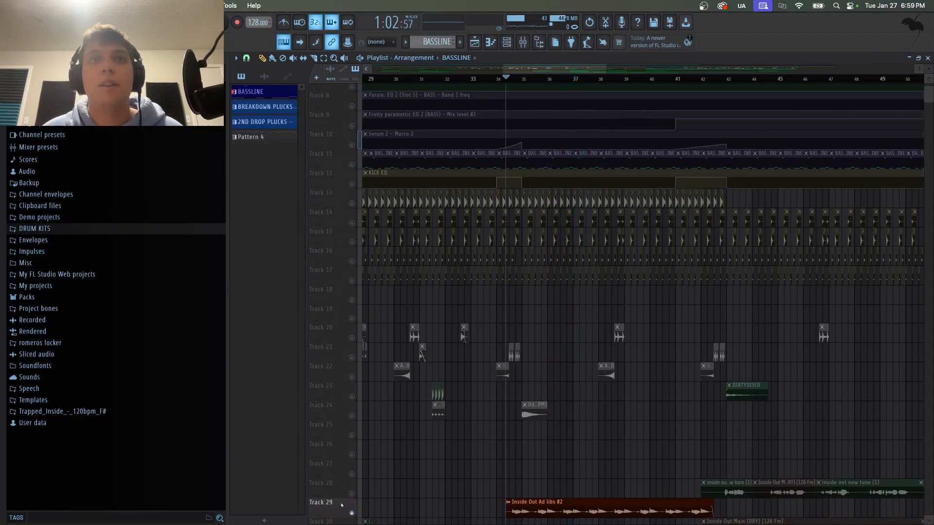
Unsolo vocal track 29 and solo the downlifter and riser tracks 36 and 37.
right_click(351, 513)
scroll(462, 433, "down", 3)
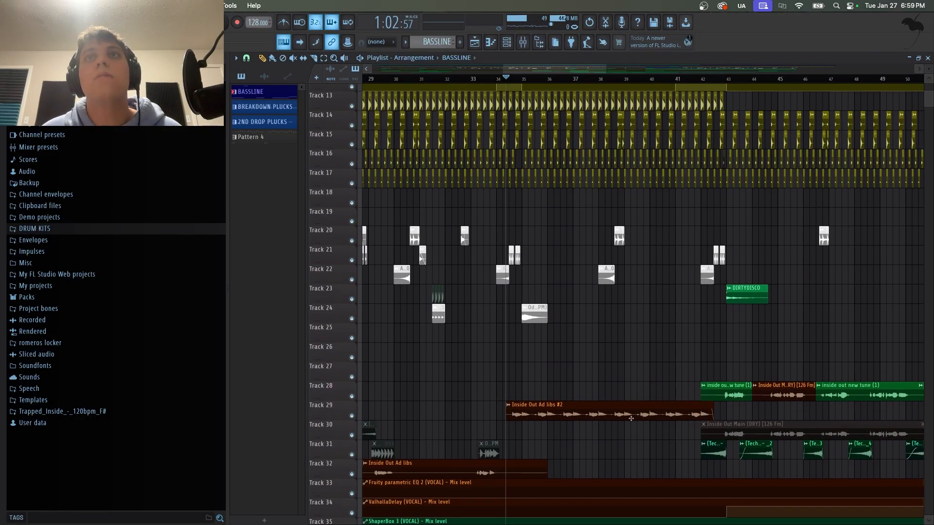
scroll(511, 418, "up", 3)
scroll(583, 399, "down", 17)
right_click(352, 319)
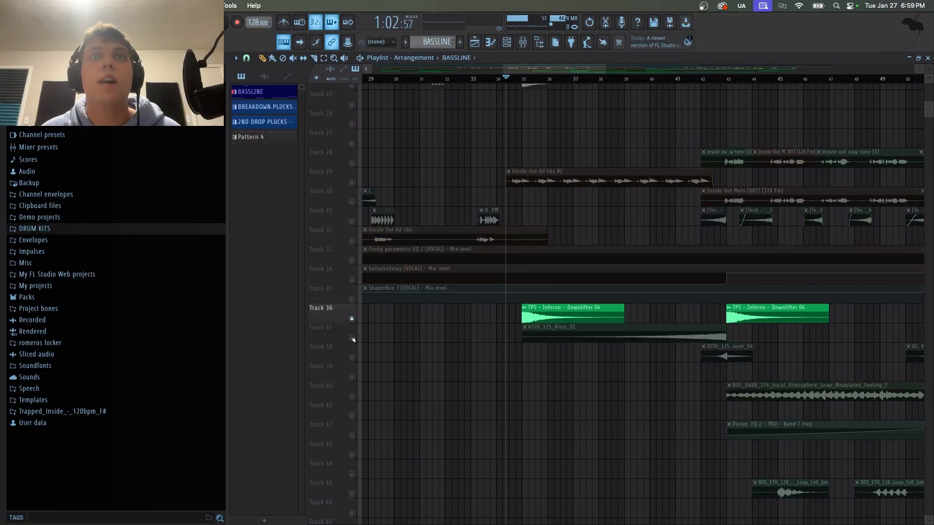
left_click(352, 338)
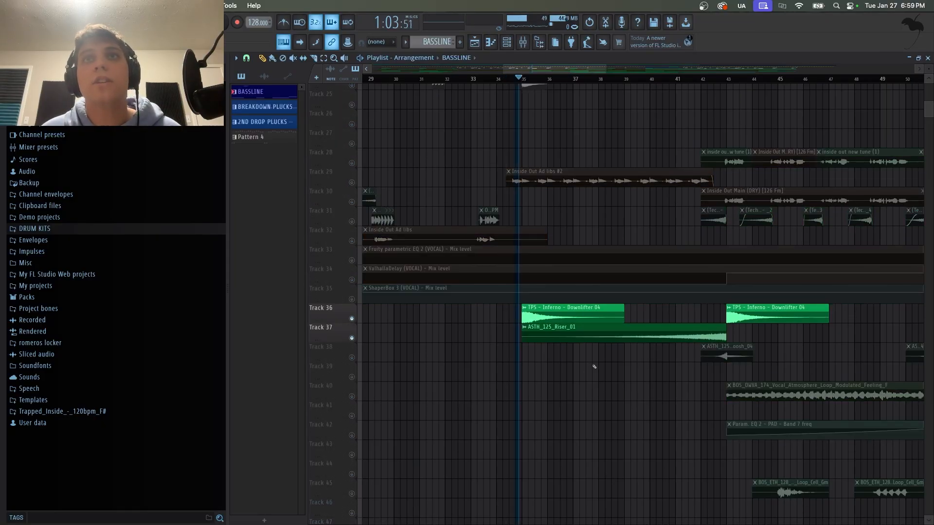
Play the soloed downlifter and riser tracks from about bar 42 and unsolo all tracks.
left_click(699, 79)
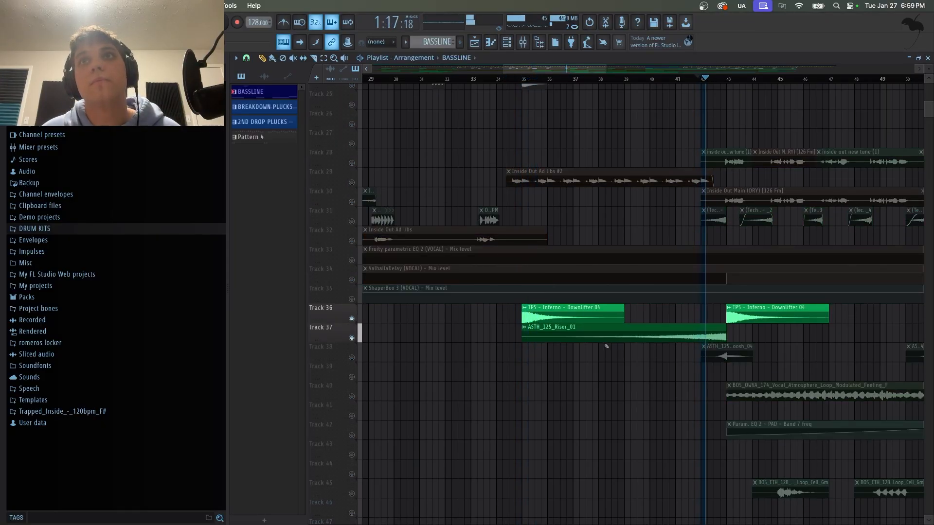
scroll(391, 341, "up", 4)
key("space")
scroll(614, 91, "up", 10)
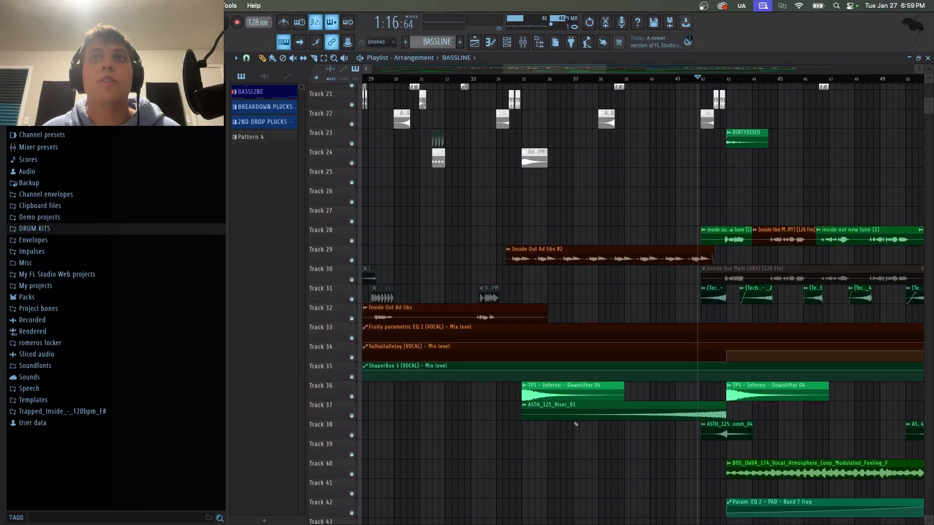
Play the full mix from about bar 35 while following the drum, vocal and effect lanes.
left_click(541, 78)
scroll(632, 298, "up", 6)
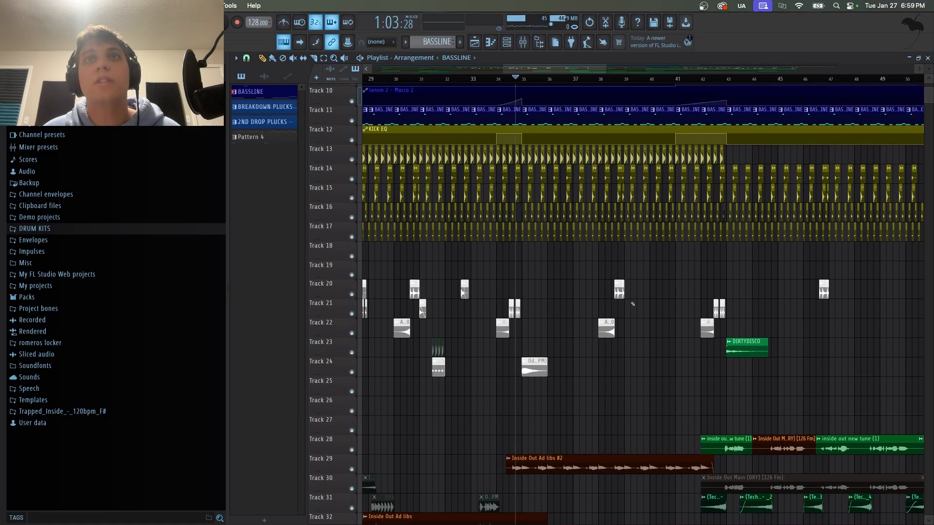
key("space")
scroll(632, 299, "down", 15)
scroll(634, 304, "up", 15)
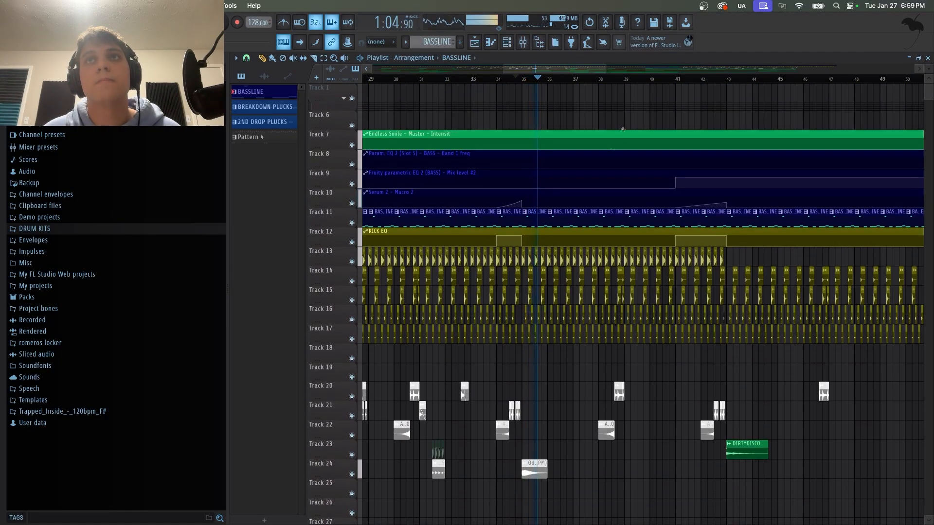
left_click_drag(578, 71, 596, 72)
scroll(563, 161, "down", 15)
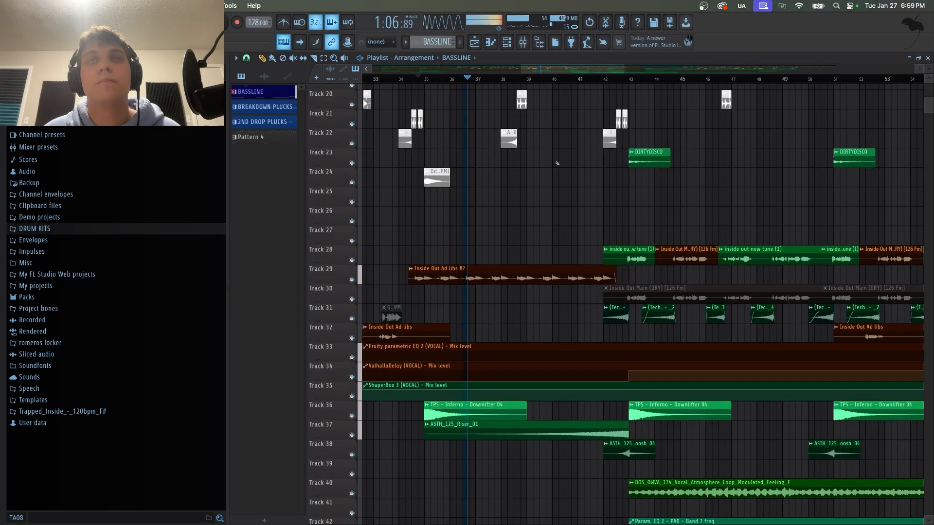
scroll(541, 135, "up", 8)
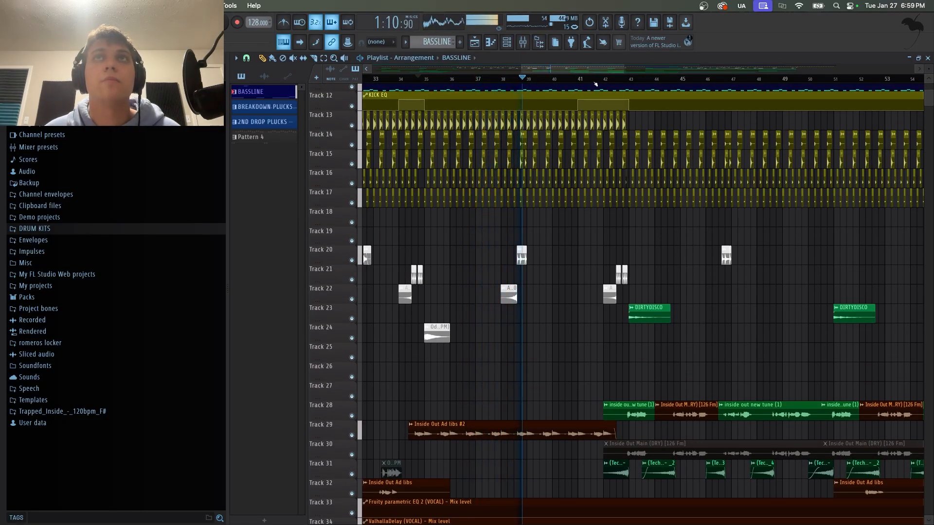
scroll(633, 298, "up", 3)
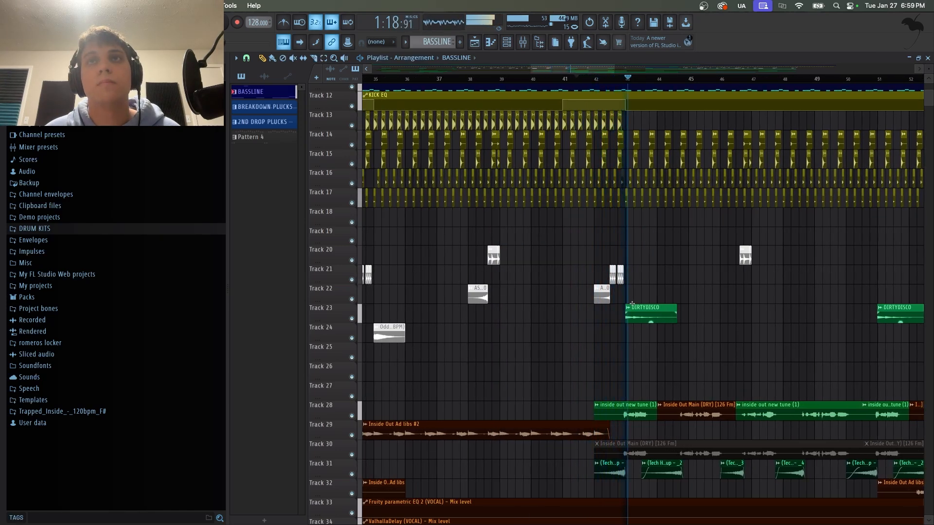
Scroll through the arrangement from bar 39 onward to review the track lanes of the later sections.
scroll(622, 97, "right", 3)
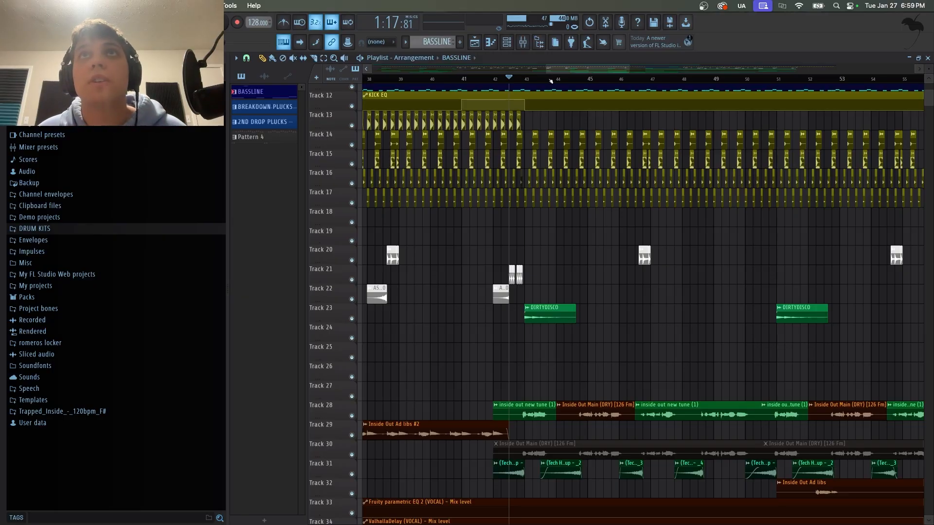
scroll(551, 81, "down", 5)
scroll(476, 306, "down", 2)
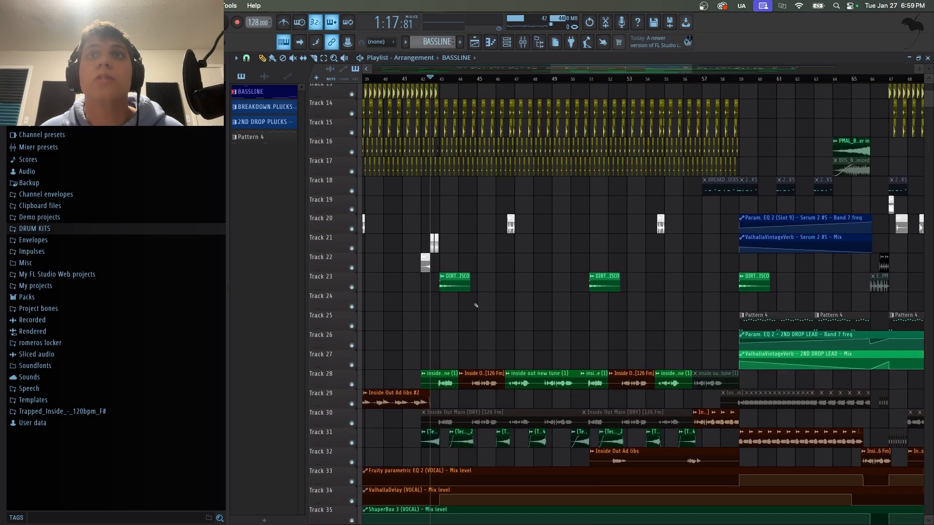
scroll(477, 306, "down", 10)
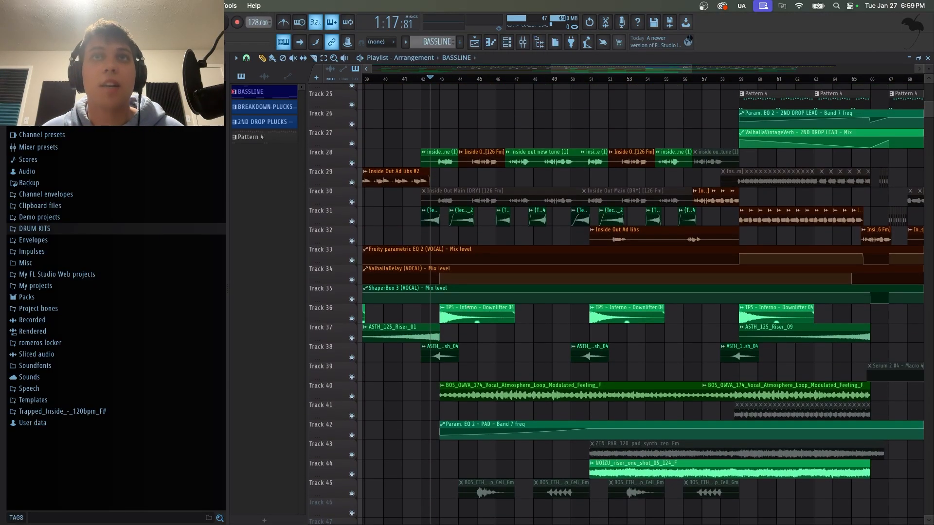
scroll(469, 313, "up", 12)
scroll(469, 312, "down", 20)
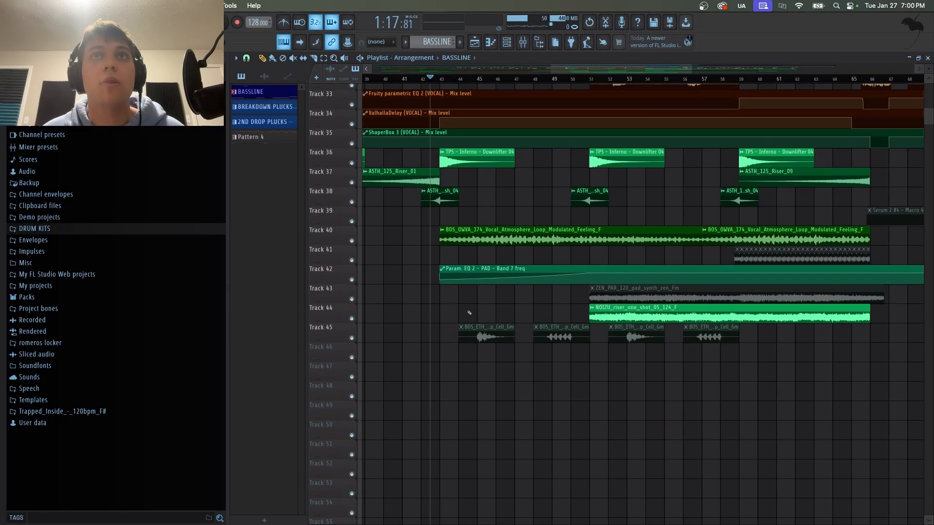
scroll(469, 313, "up", 10)
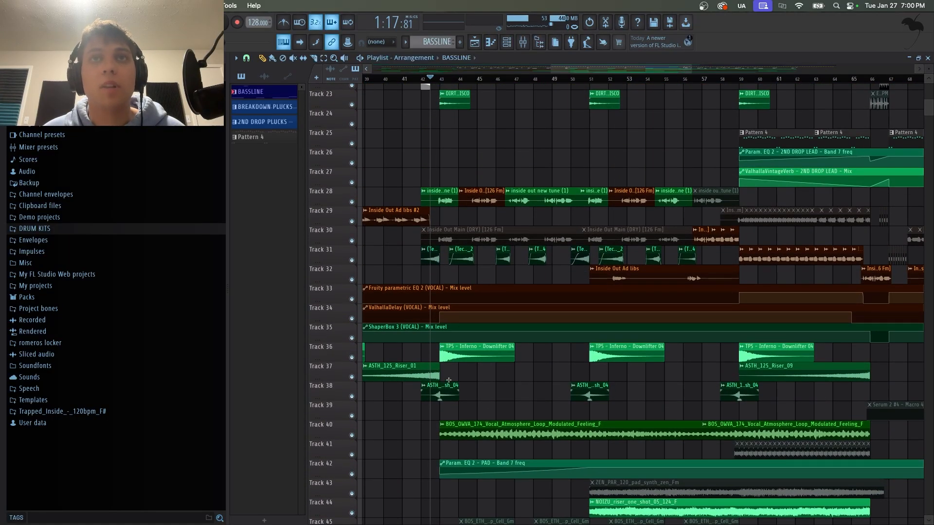
scroll(486, 346, "up", 2)
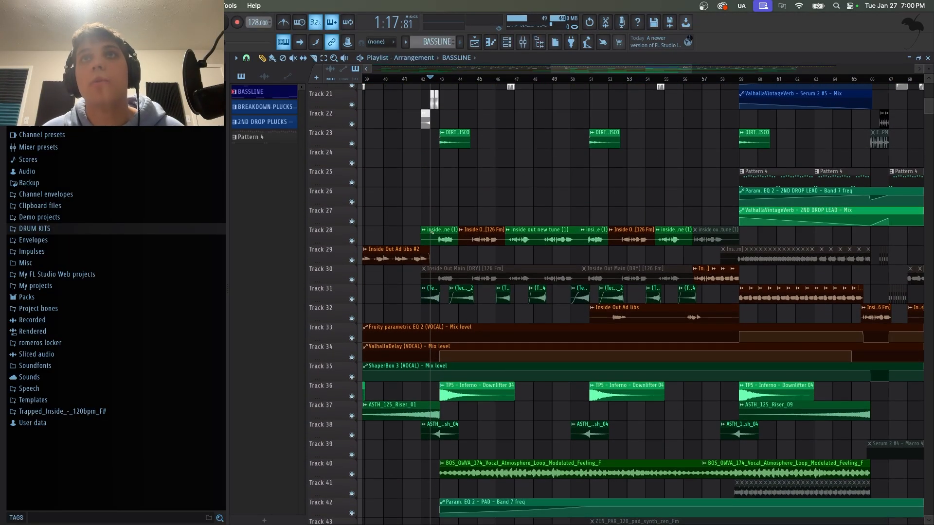
scroll(432, 232, "up", 14)
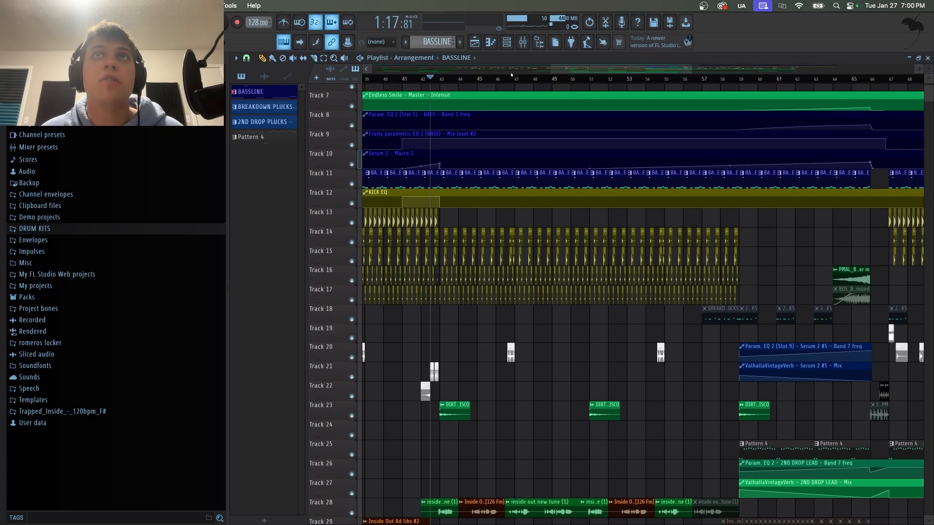
scroll(634, 127, "down", 12)
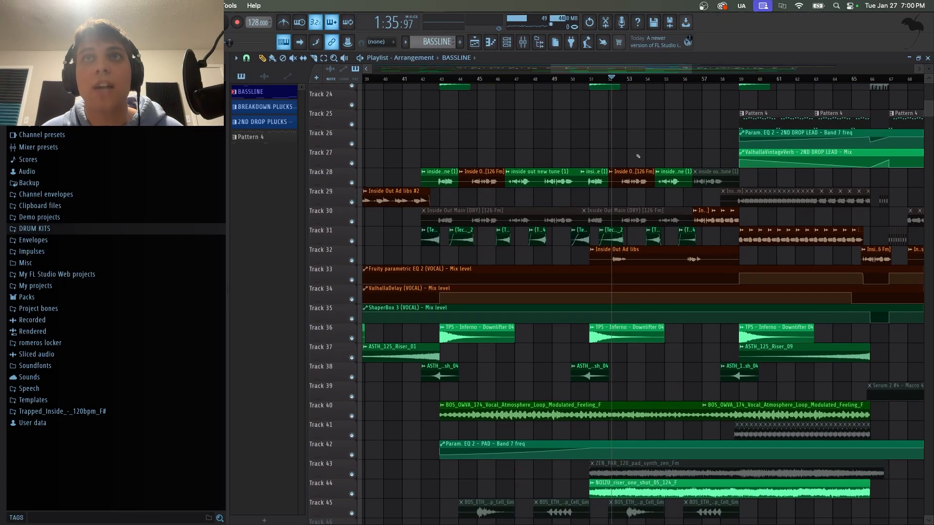
scroll(609, 195, "up", 5)
scroll(609, 194, "right", 3)
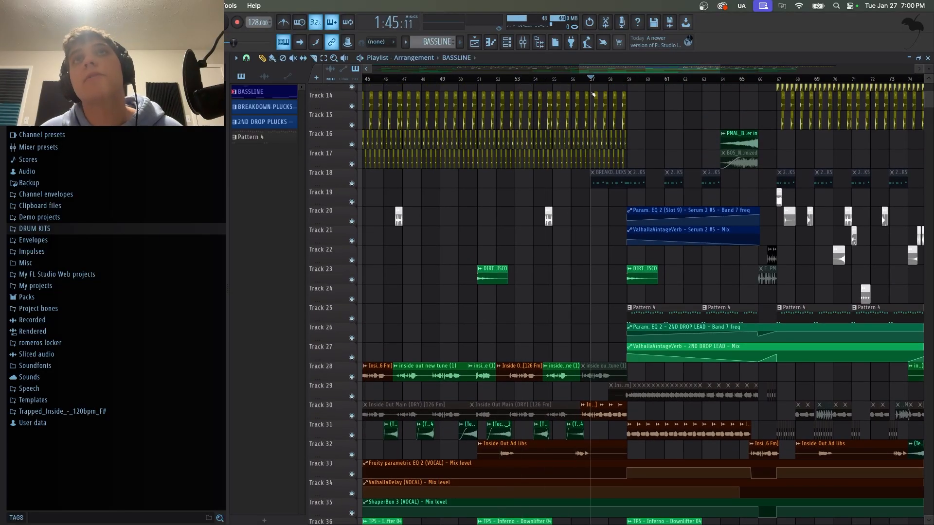
scroll(593, 93, "up", 7)
scroll(613, 171, "down", 7)
scroll(634, 252, "up", 7)
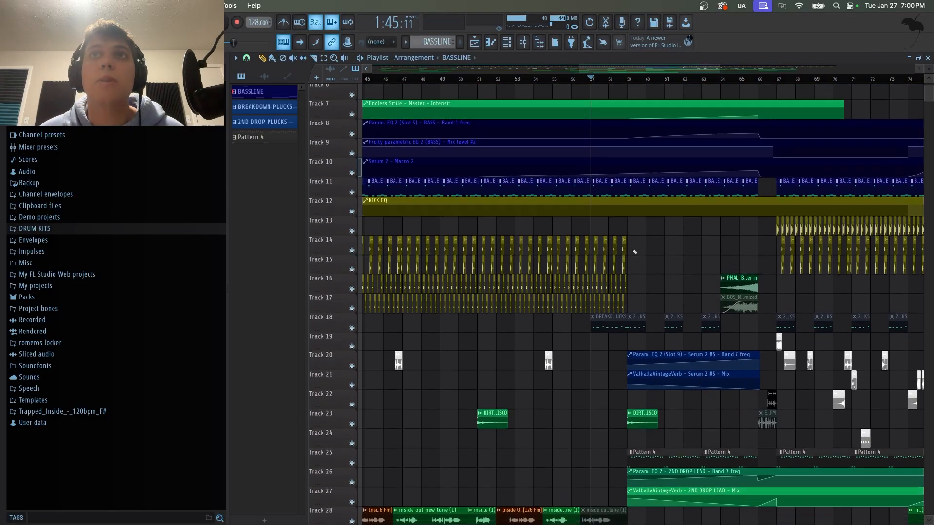
scroll(634, 252, "down", 1)
scroll(534, 289, "down", 9)
scroll(534, 289, "right", 3)
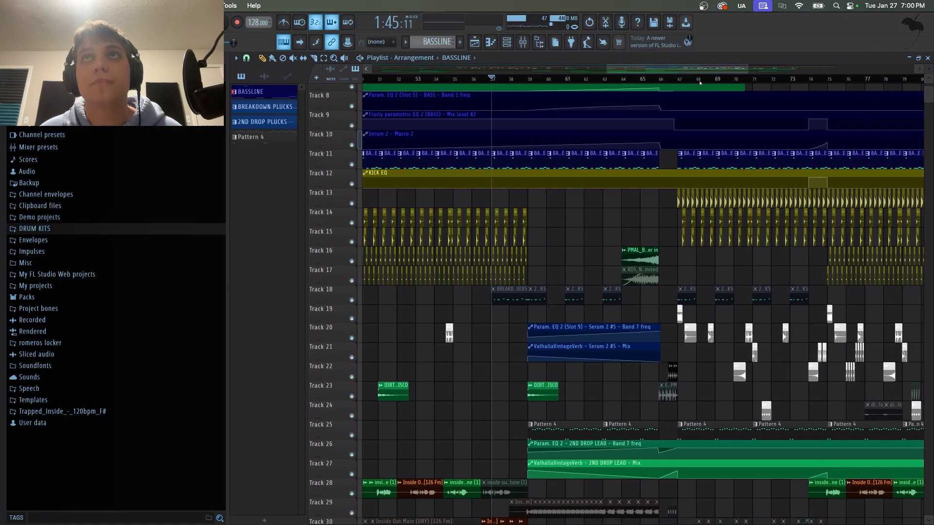
Solo the noise riser one-shot track 44 and play it from about bar 51, then move the playhead to about bar 59.
scroll(567, 299, "down", 10)
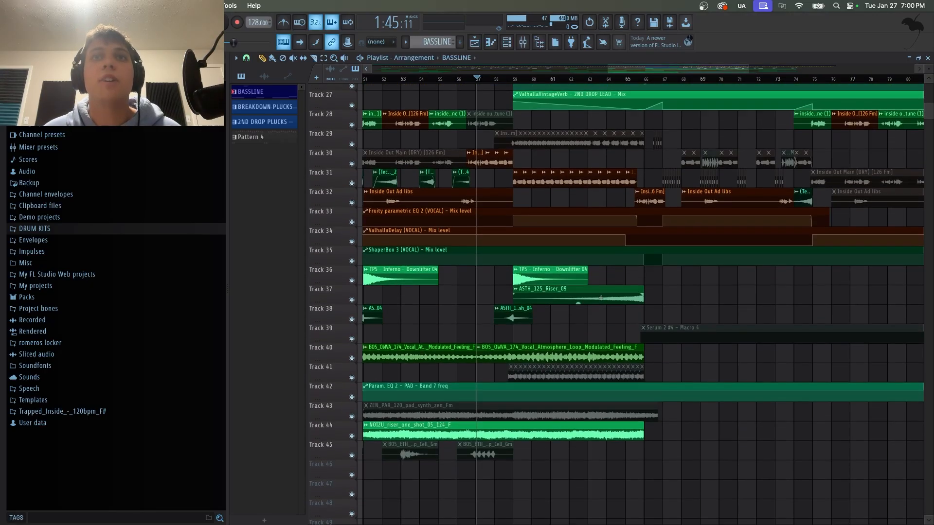
scroll(577, 301, "up", 1)
scroll(568, 81, "down", 5)
scroll(465, 106, "up", 5)
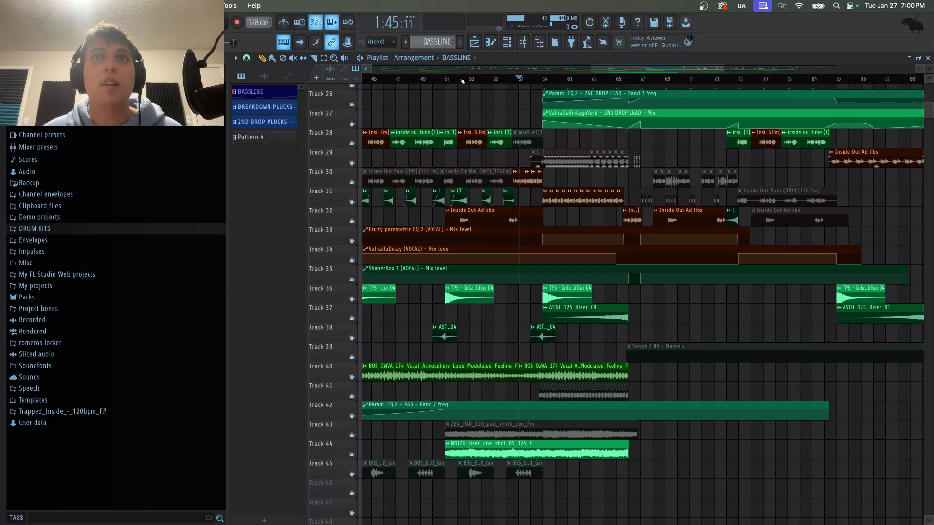
left_click(351, 454, "ctrl")
left_click(414, 79)
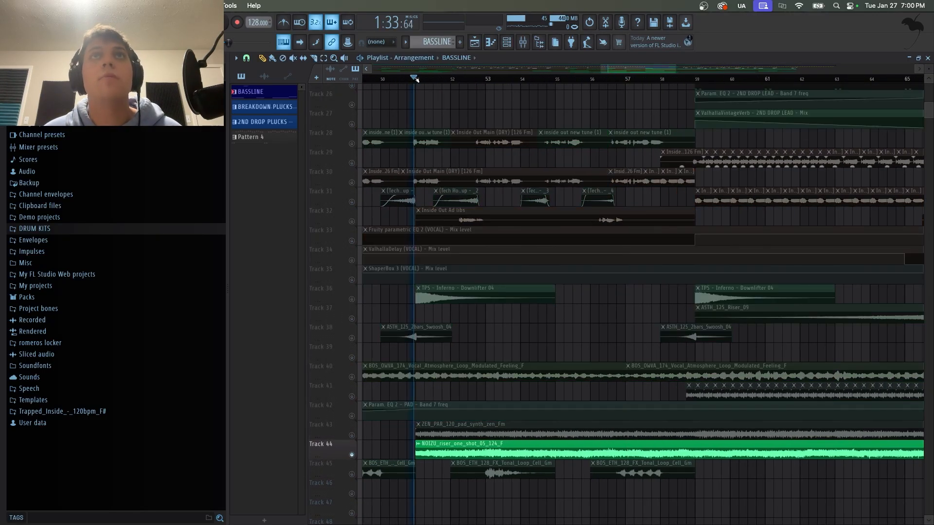
scroll(465, 80, "down", 5)
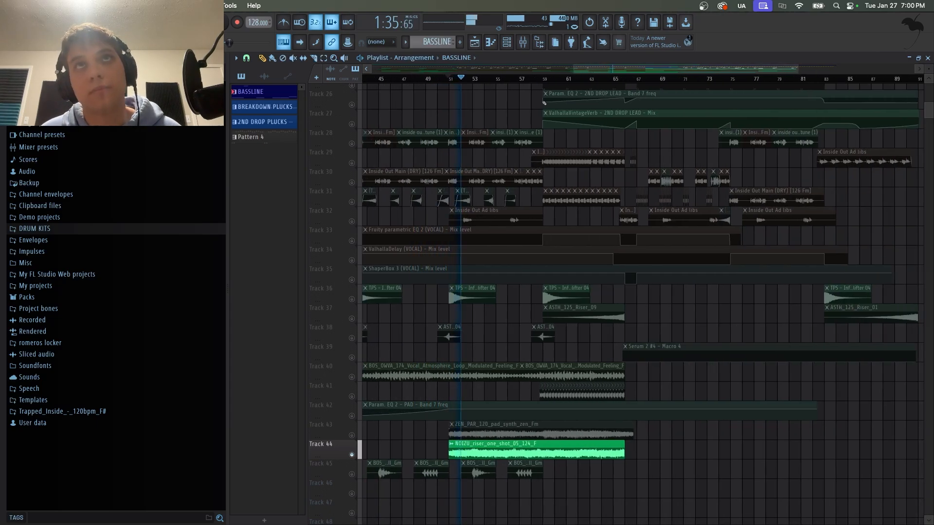
left_click(546, 79)
scroll(375, 290, "up", 6)
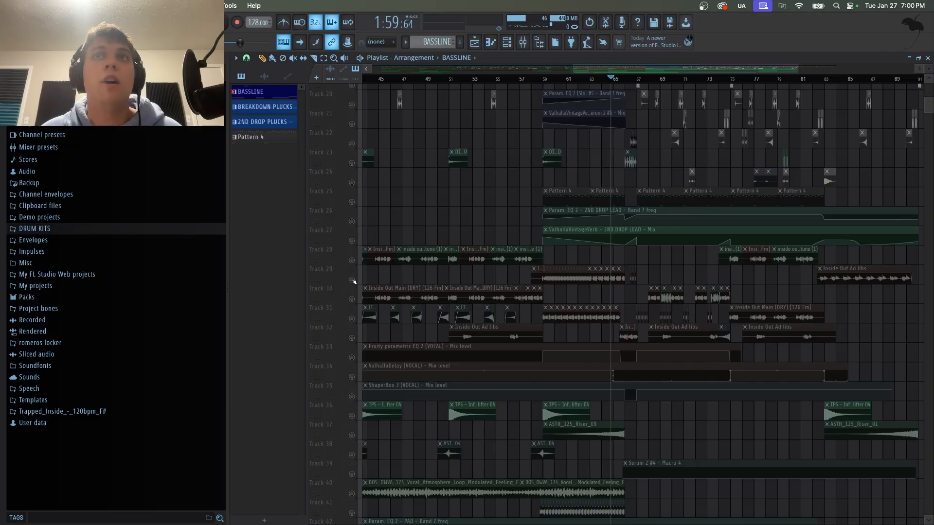
Unsolo the riser track, solo vocal track 31 and start playback from about bar 59.
left_click(352, 280, "ctrl")
right_click(351, 281)
right_click(352, 280)
right_click(352, 280)
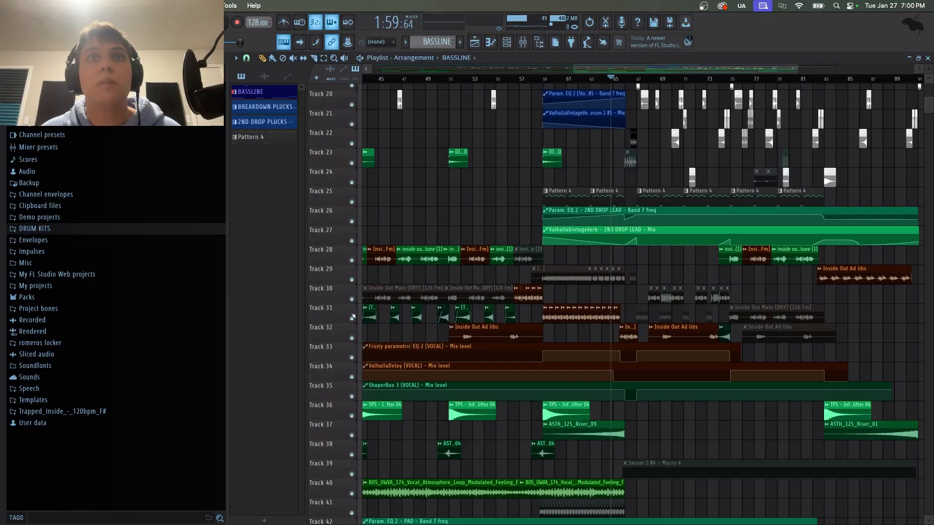
right_click(351, 318)
left_click(540, 78)
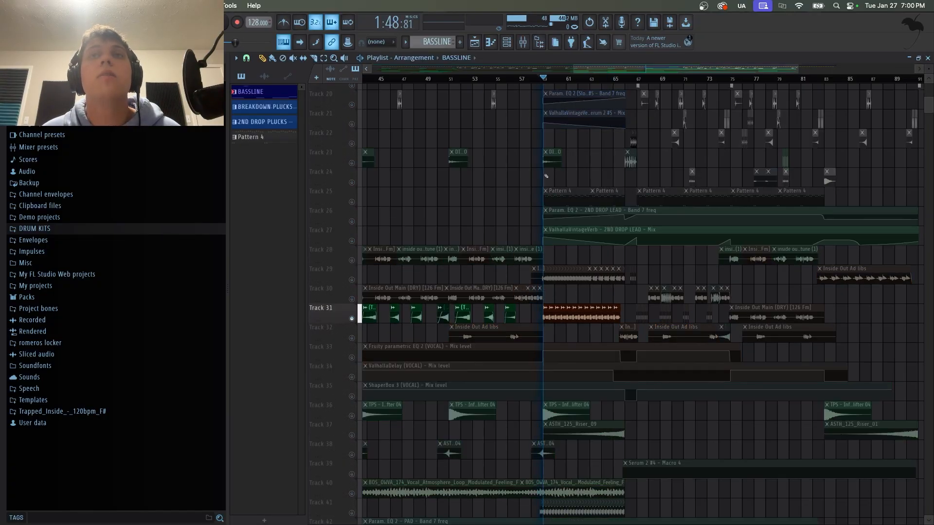
Add the vocal EQ automation track 33 to the solo and stop playback.
scroll(568, 78, "up", 1)
scroll(567, 79, "up", 1)
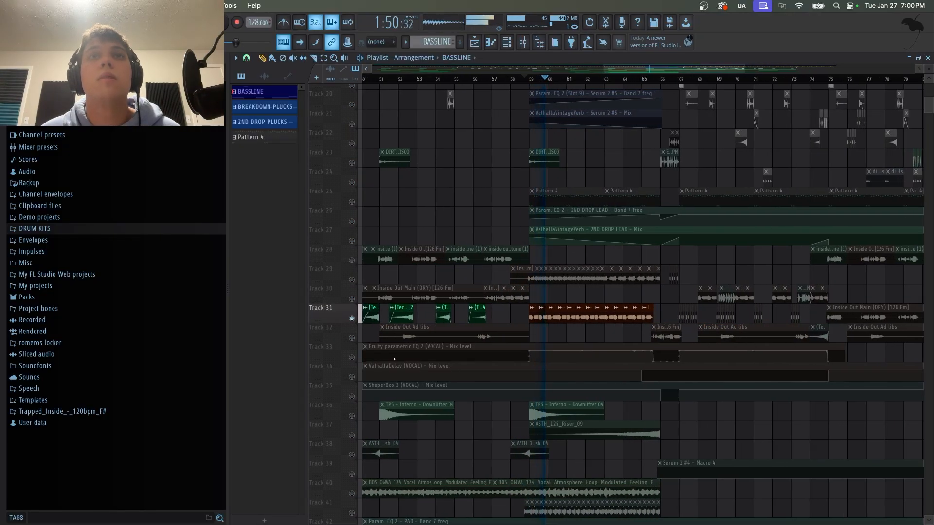
right_click(351, 358)
key("space")
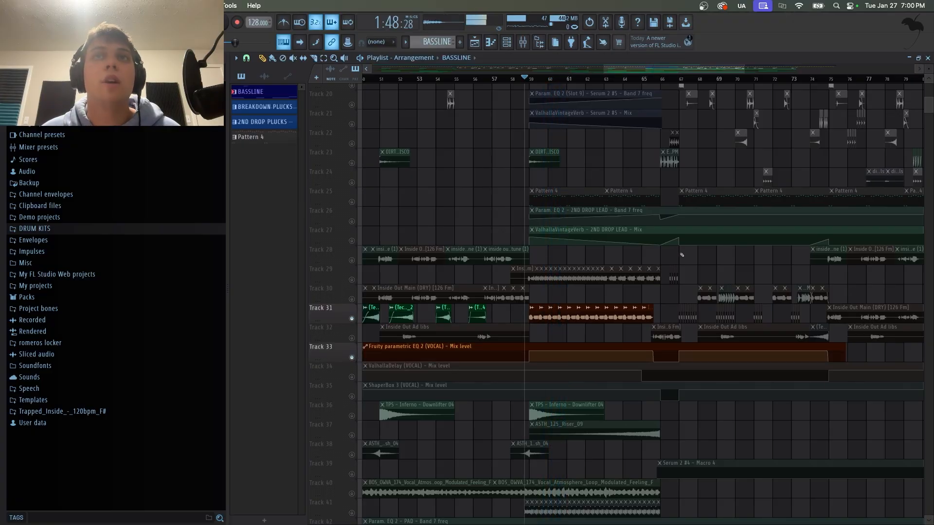
Unsolo all tracks and scroll back to the vocal and effect lanes.
right_click(352, 319)
scroll(452, 340, "up", 4)
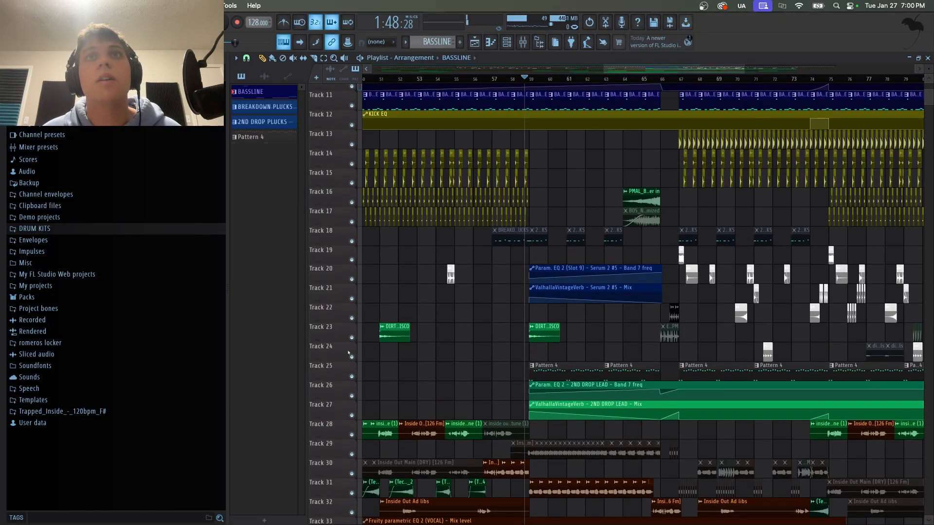
scroll(452, 340, "down", 4)
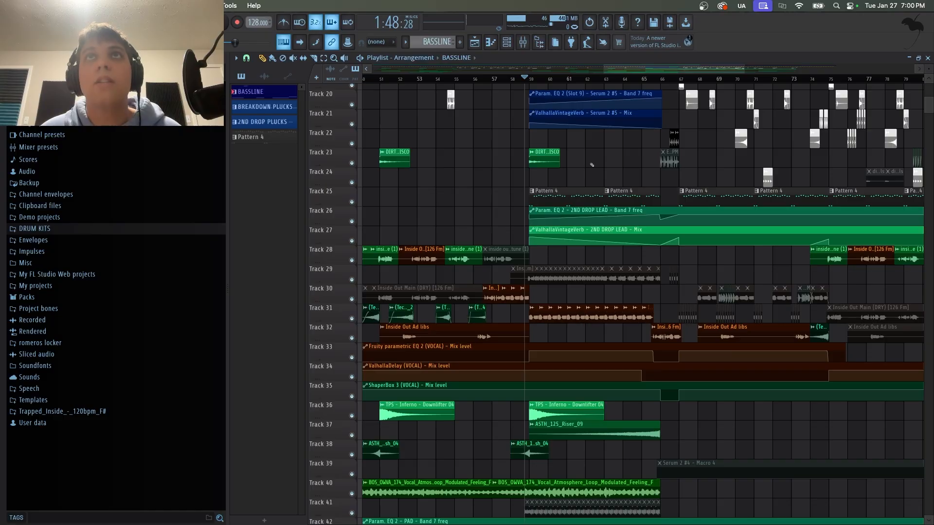
Open the Fruity parametric EQ 2 on the VOCAL mixer insert, play to hear its filtering, and close it.
key("F9")
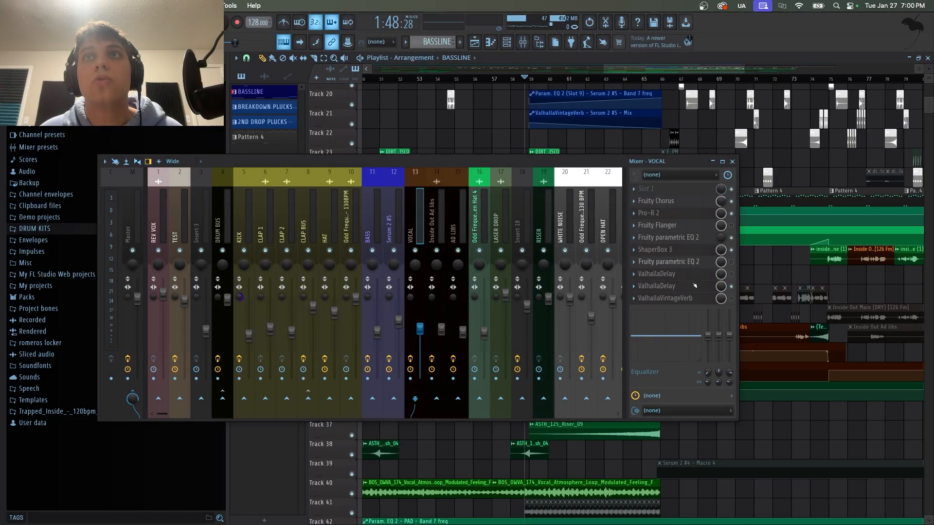
left_click(695, 238)
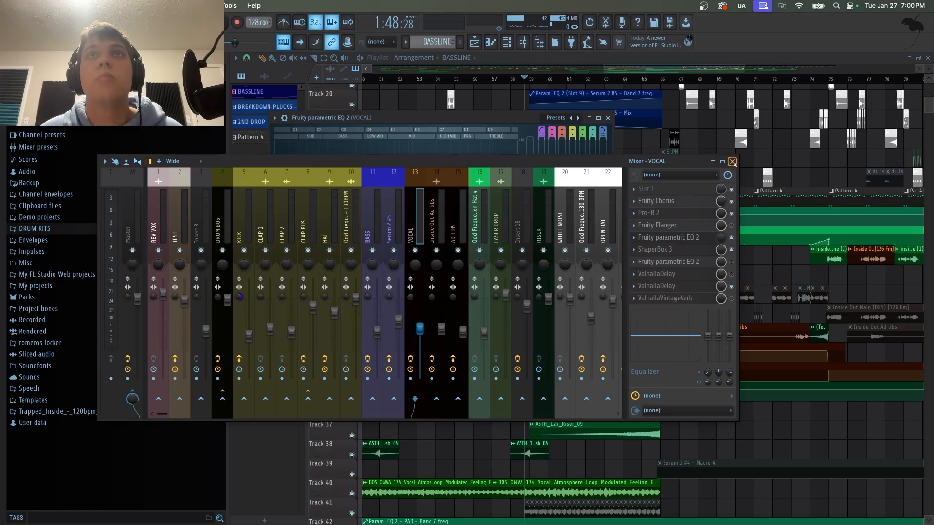
key("F9")
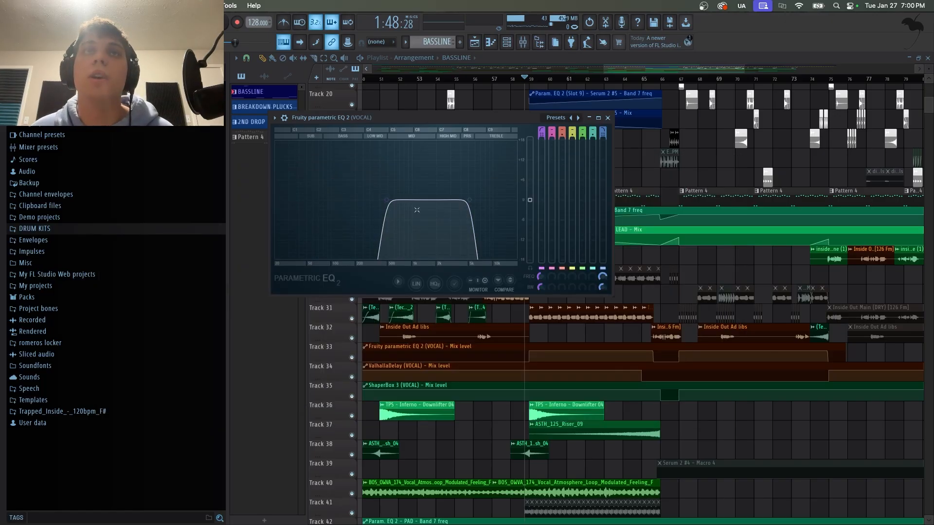
key("space")
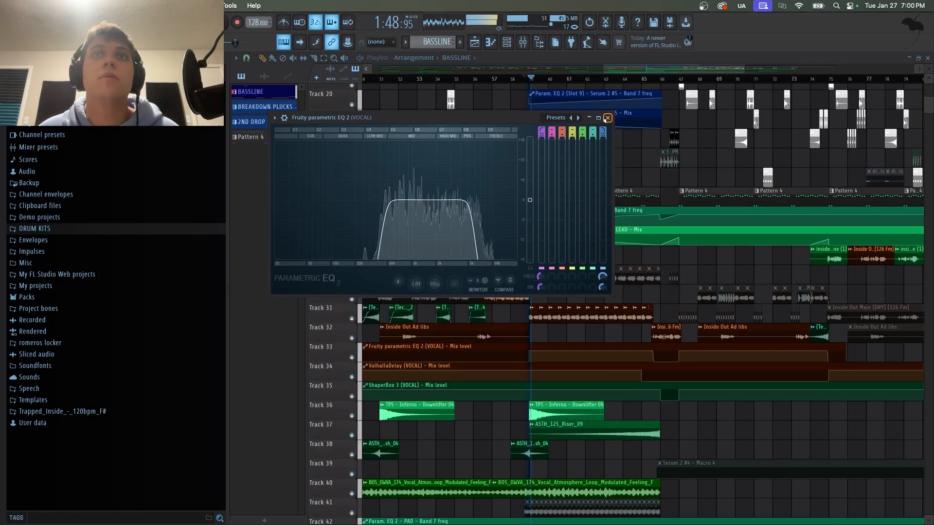
left_click(607, 118)
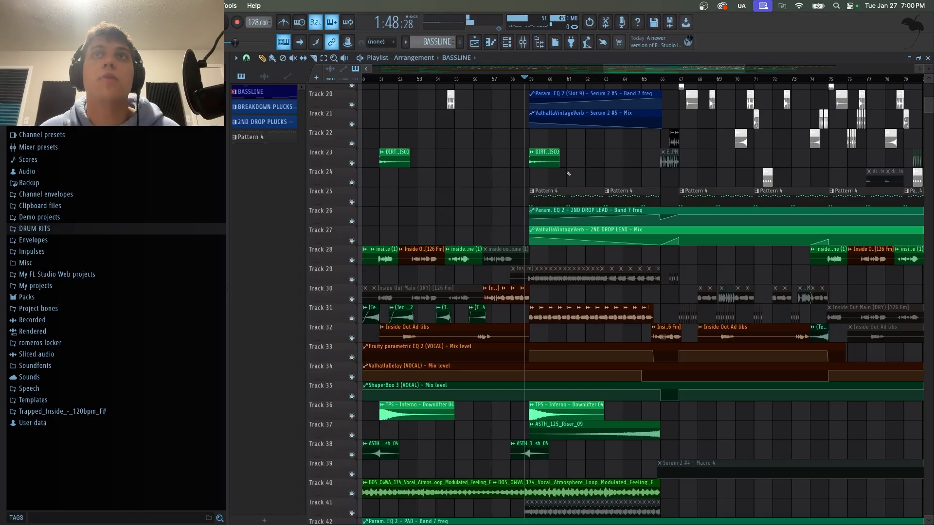
Solo the drop lead pattern track 25 and its automation tracks 26 and 27.
left_click(352, 202, "ctrl")
left_click(352, 222)
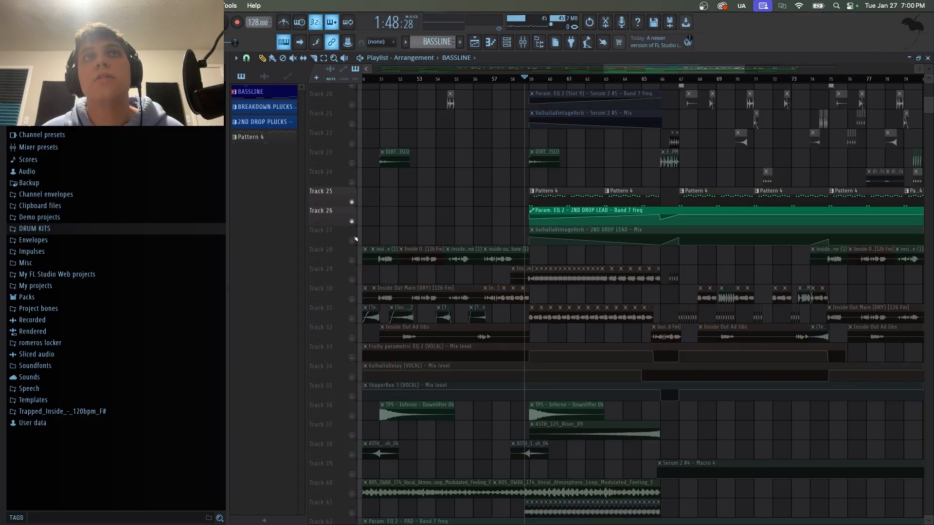
left_click(352, 240)
scroll(352, 243, "up", 2)
scroll(489, 222, "up", 11)
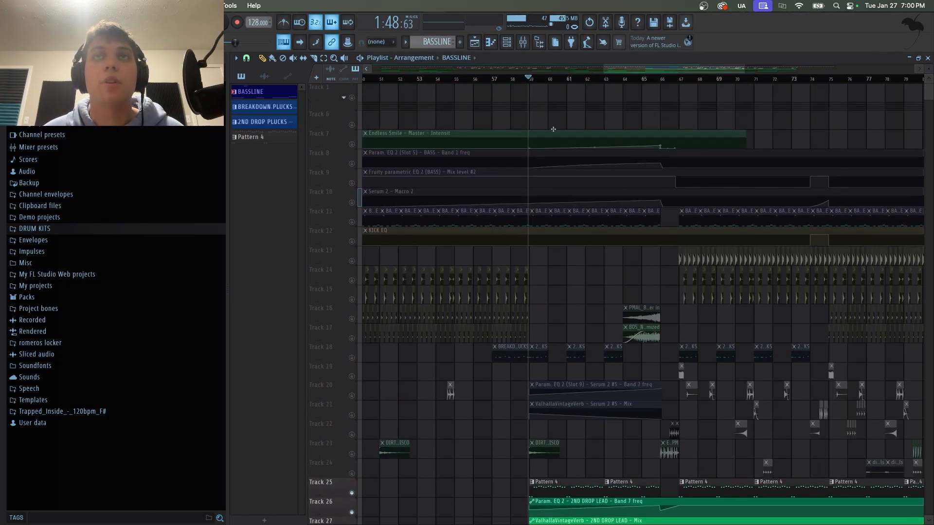
scroll(489, 223, "down", 9)
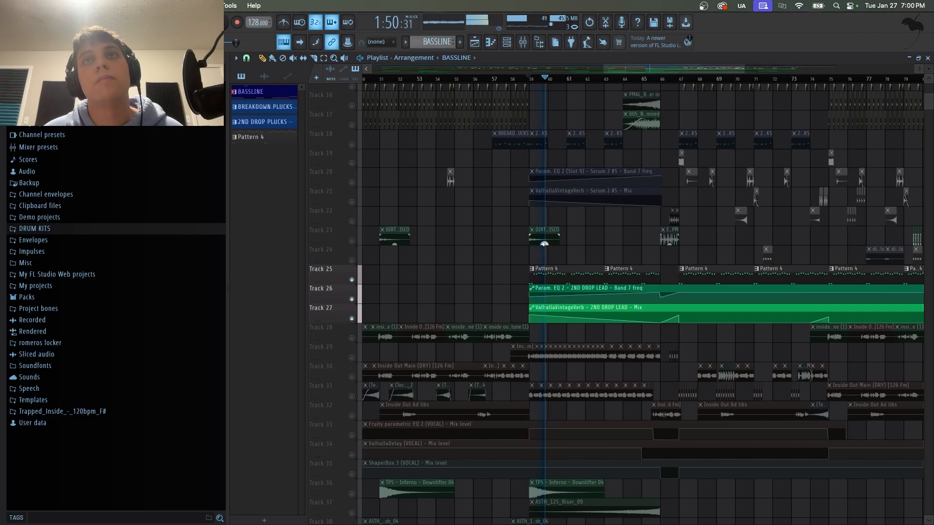
Play the soloed lead tracks from about bar 63 and bar 67, then stop and return the playhead to about bar 59.
left_click(627, 81)
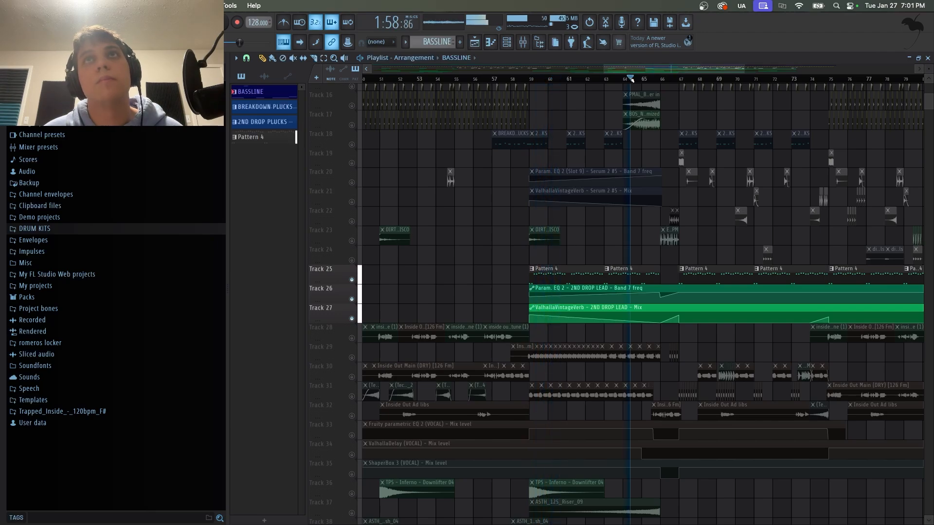
left_click(683, 82)
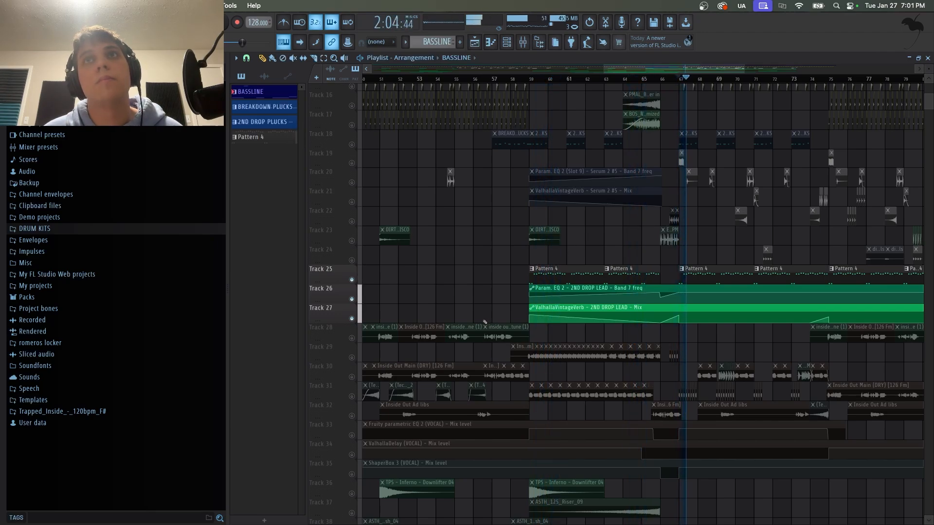
key("space")
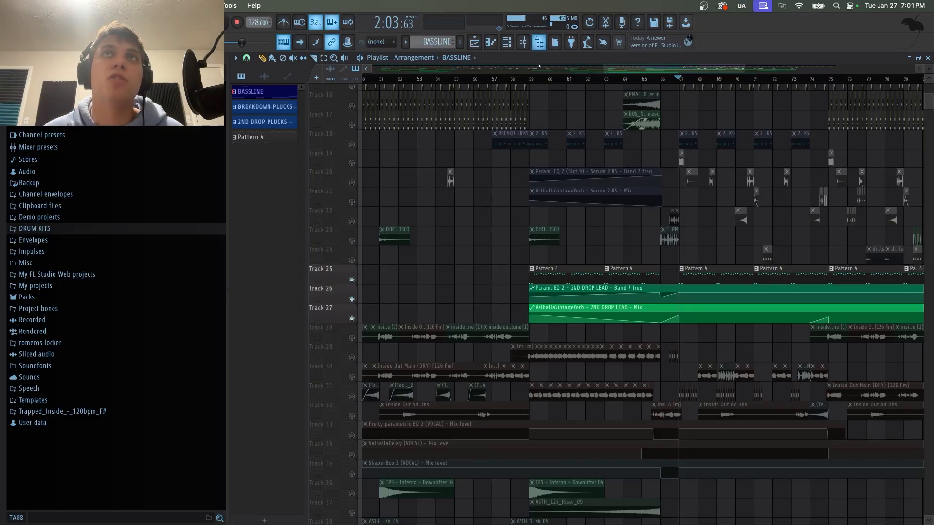
left_click_drag(529, 80, 522, 84)
left_click(533, 82)
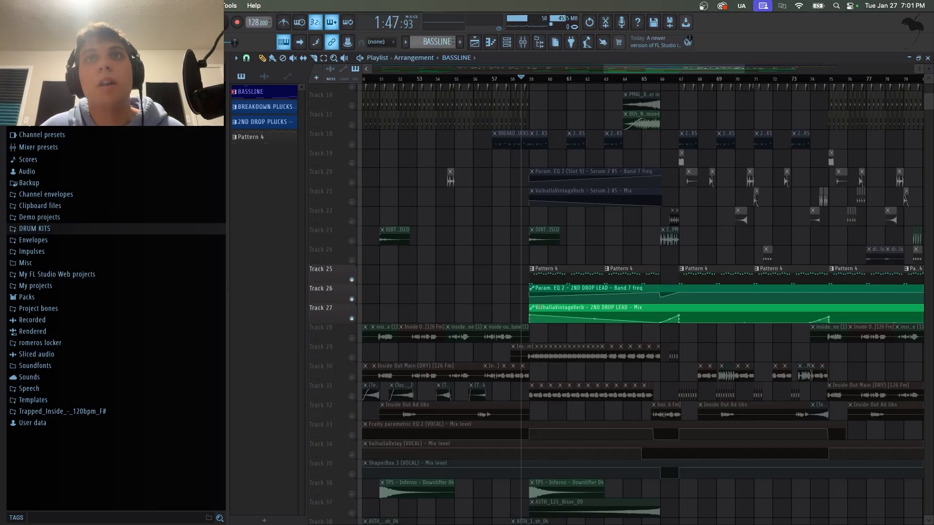
Unsolo all tracks.
scroll(462, 264, "up", 3)
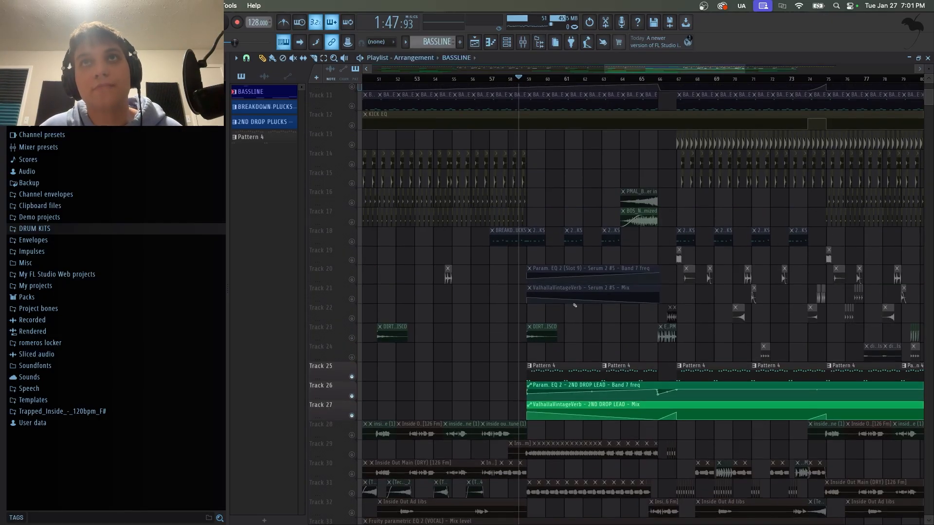
right_click(353, 261)
right_click(353, 261)
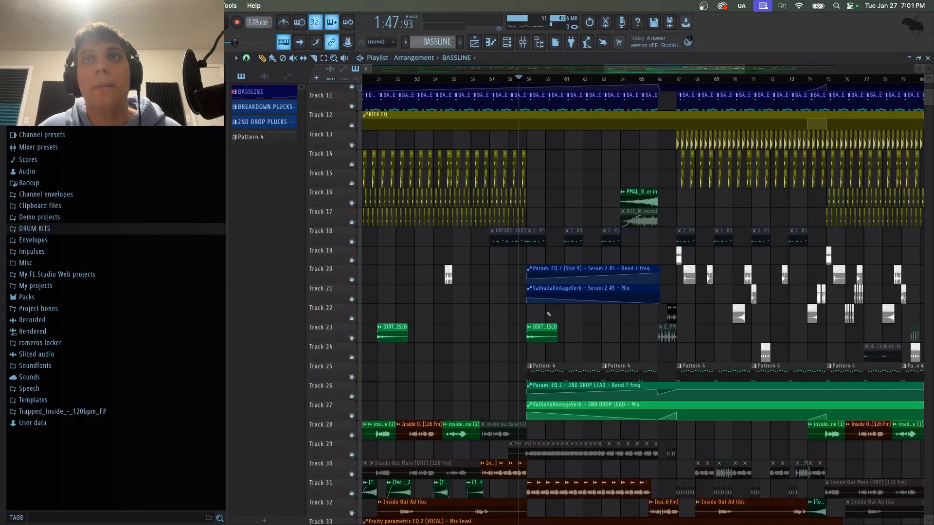
Scroll up and down through the track lanes to review the drop section's drums, leads, vocals and effects.
scroll(548, 314, "down", 3)
scroll(548, 314, "down", 6)
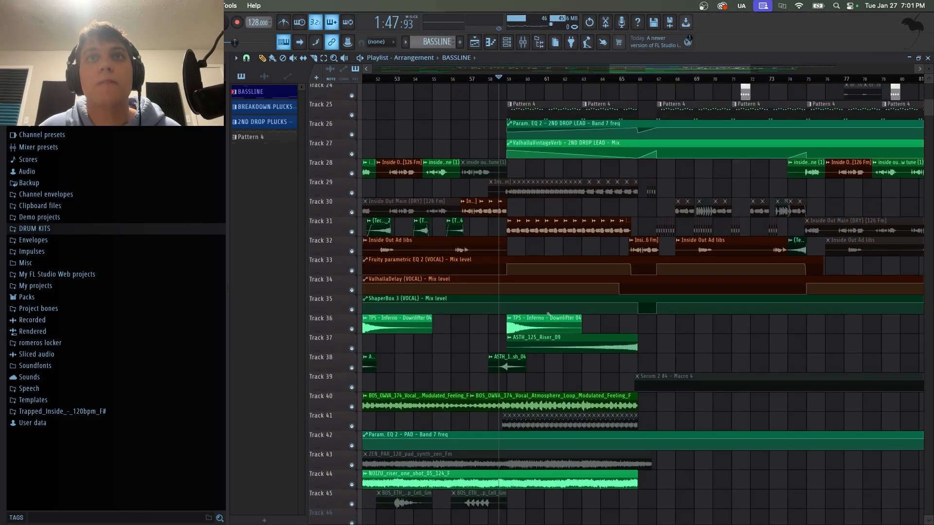
scroll(541, 83, "down", 2)
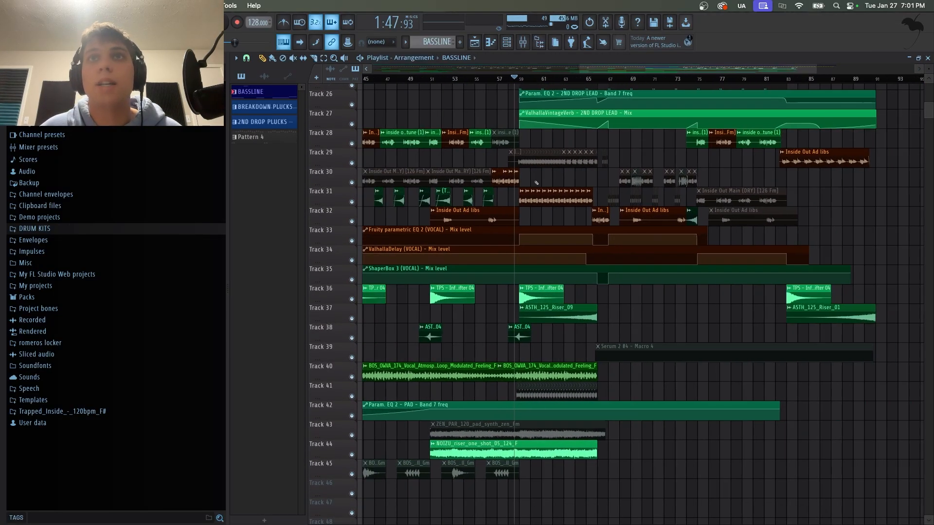
scroll(540, 245, "up", 2)
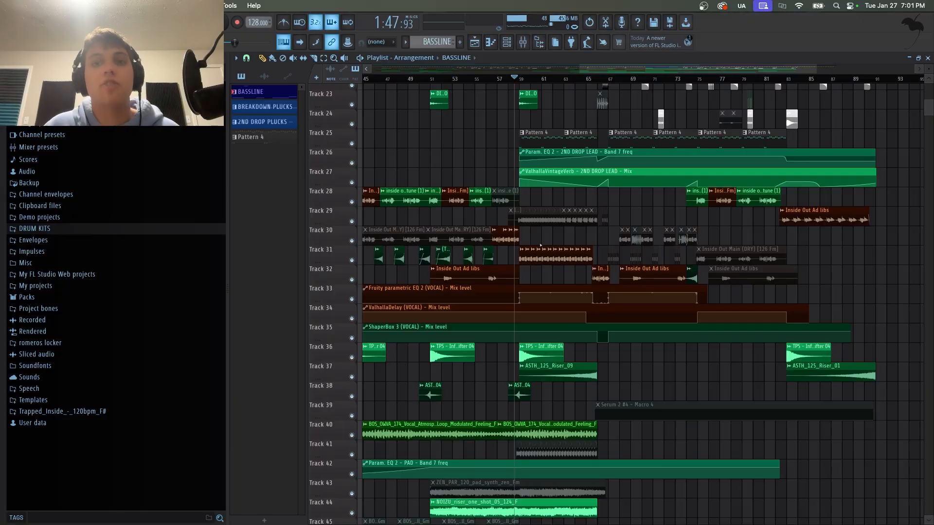
scroll(541, 246, "up", 4)
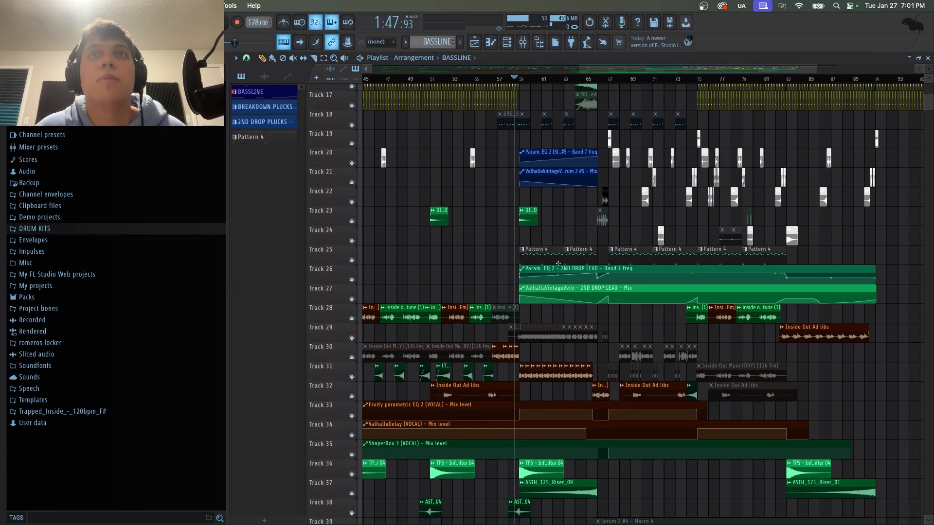
scroll(665, 362, "down", 5)
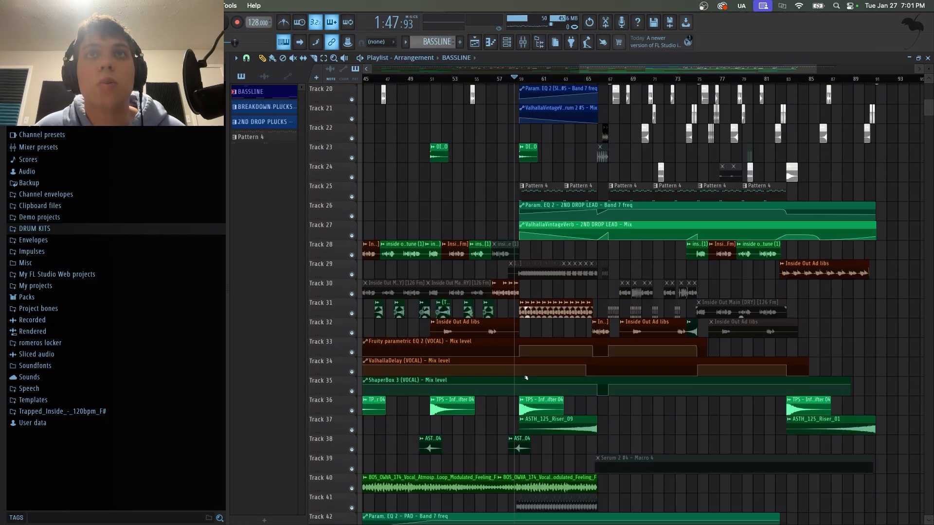
scroll(602, 199, "up", 9)
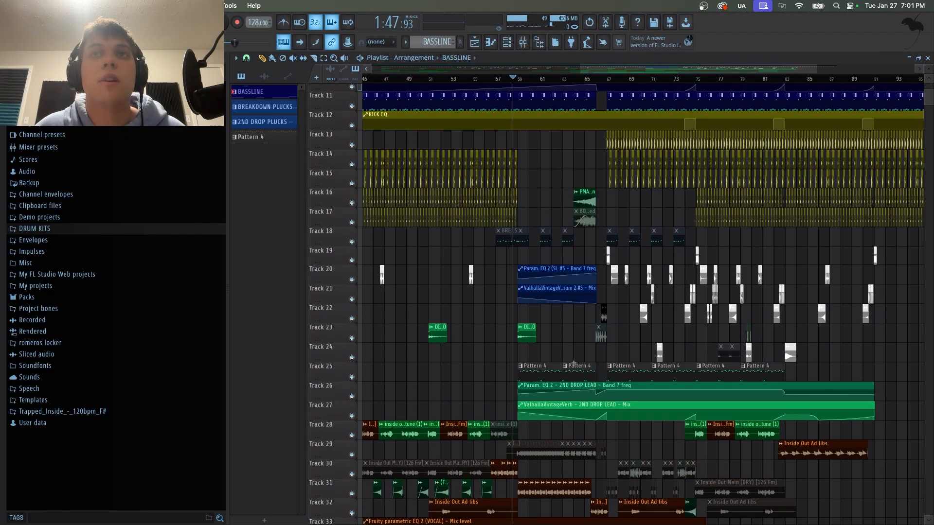
scroll(625, 348, "up", 3)
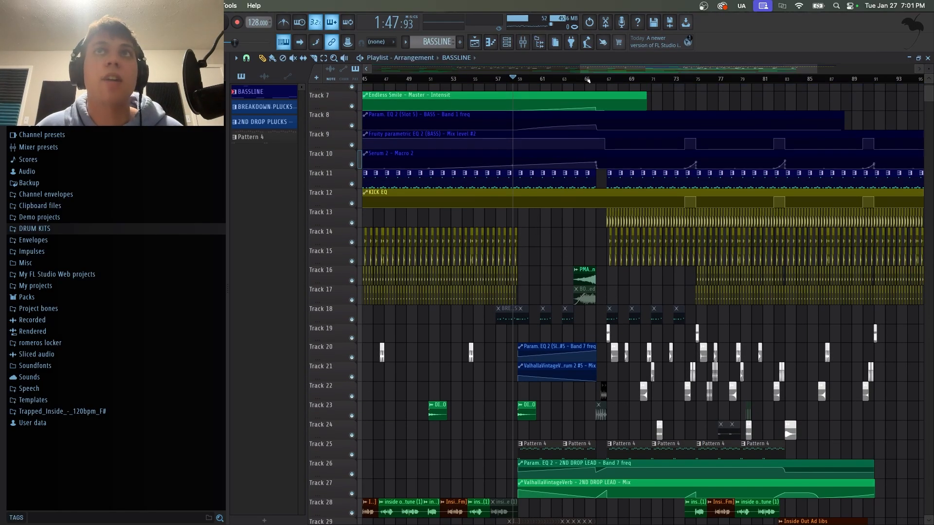
scroll(587, 81, "up", 3)
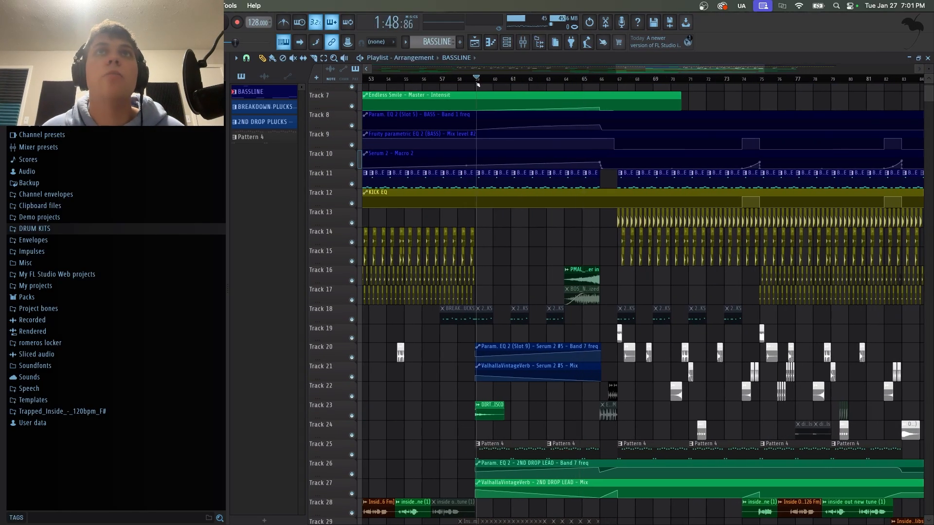
Zoom out and solo the bassline track 11 together with its Serum 2 macro automation track 10.
scroll(476, 84, "down", 6)
left_click(351, 184, "ctrl")
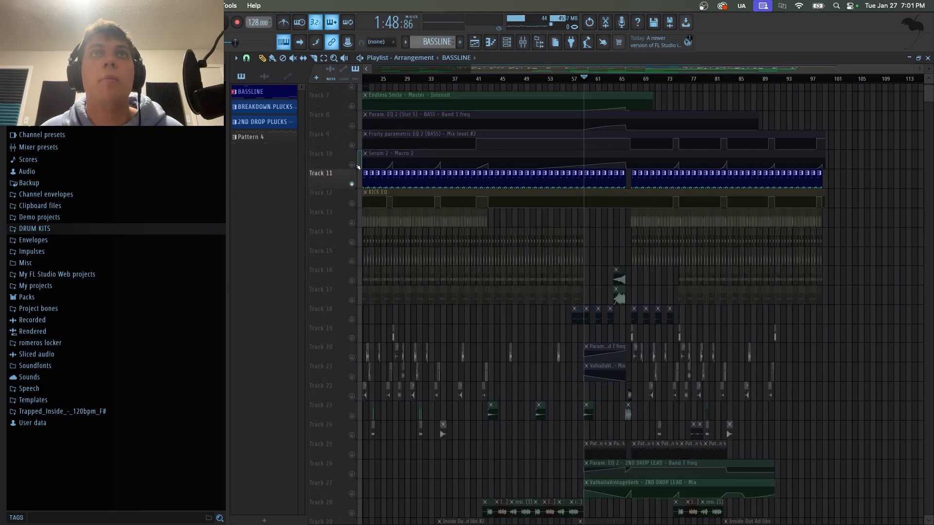
left_click(352, 165)
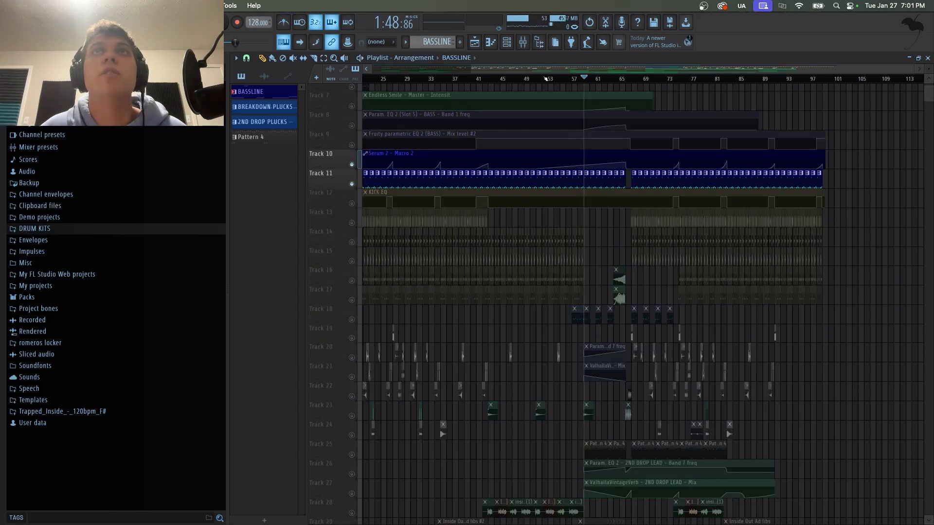
Play the soloed bassline from about bar 52, jumping the playhead to about bar 58 and bar 63.
mouse_move(545, 79)
left_mouse_down()
mouse_move(523, 80)
mouse_move(577, 80)
mouse_move(527, 85)
mouse_move(545, 85)
left_mouse_up()
key("space")
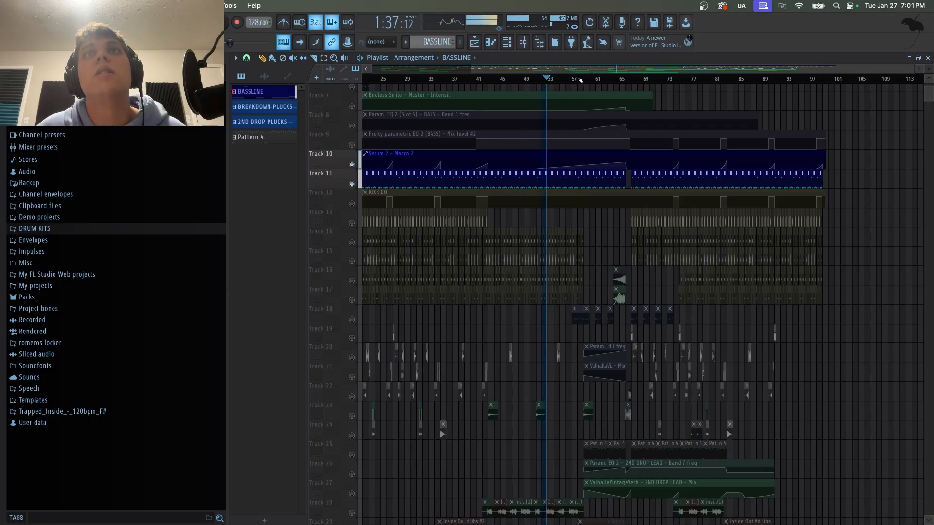
left_click(581, 79)
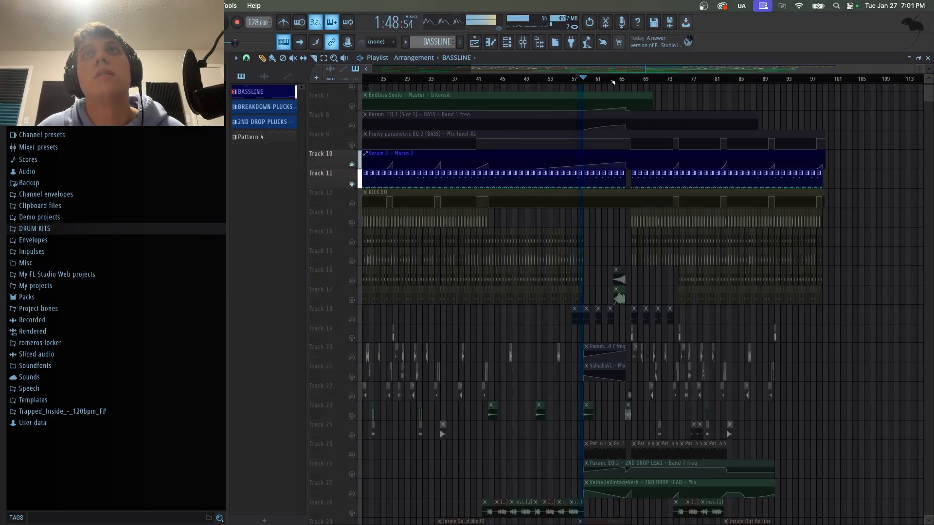
left_click(612, 81)
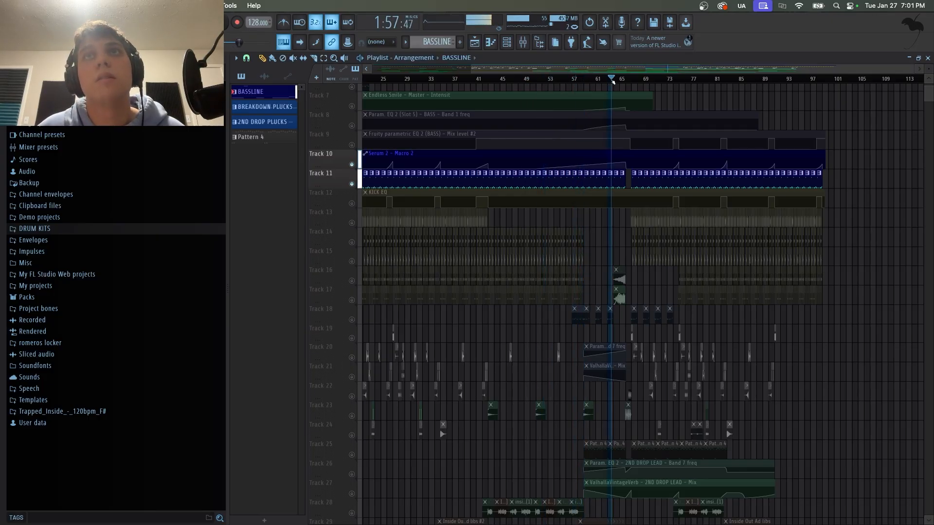
scroll(632, 79, "up", 3)
scroll(632, 79, "up", 2)
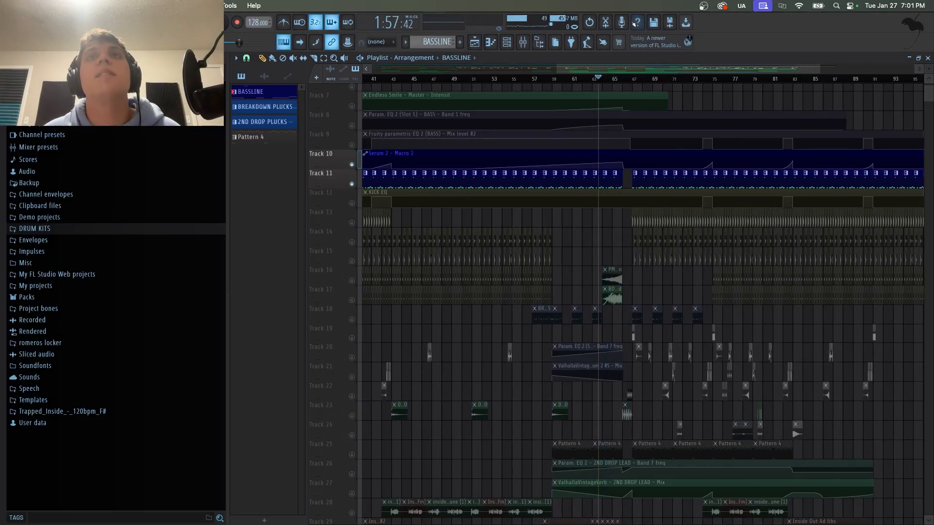
Unsolo all tracks and play the full mix from about bar 66.
right_click(352, 185)
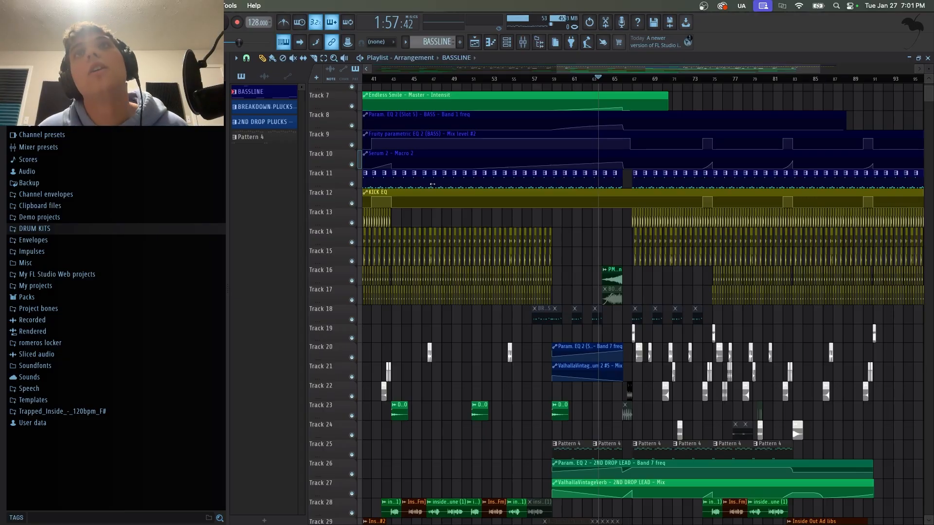
left_click(625, 79)
scroll(652, 79, "up", 6)
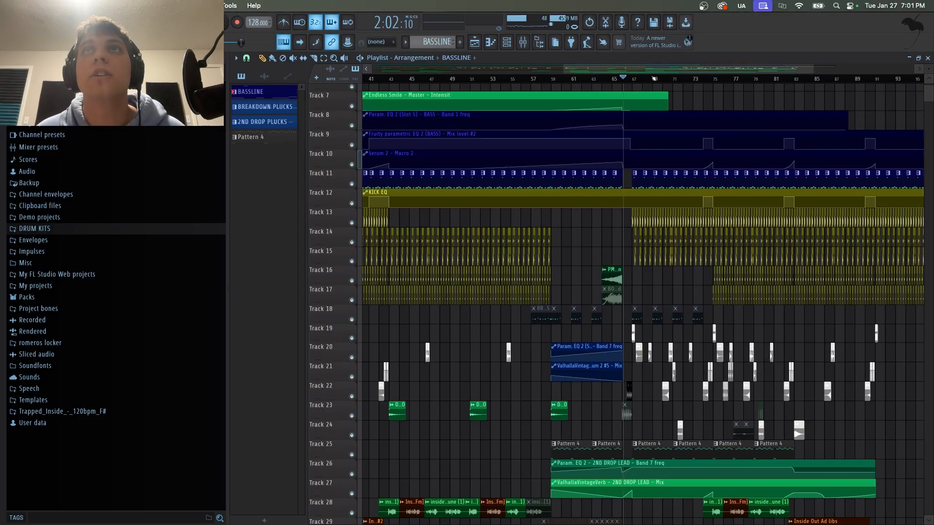
scroll(635, 106, "down", 5)
scroll(635, 105, "up", 5)
key("space")
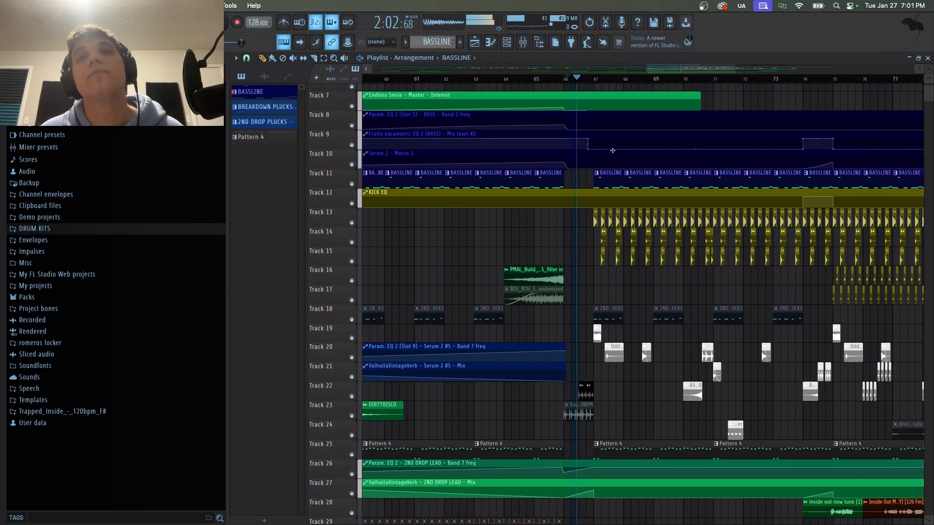
scroll(642, 136, "down", 5)
scroll(649, 159, "up", 2)
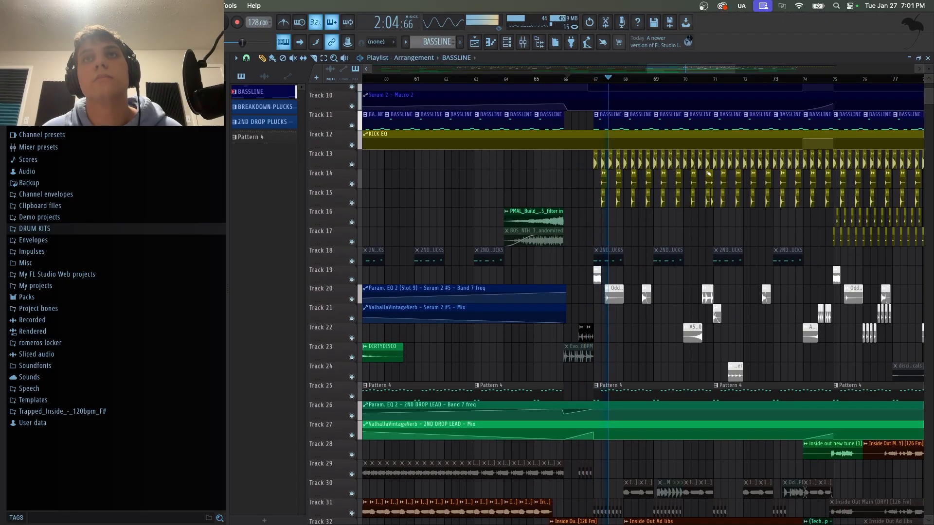
Stop playback, solo drum tracks 13, 14 and 15 together, and play them from about bar 67.
left_click_drag(700, 69, 713, 75)
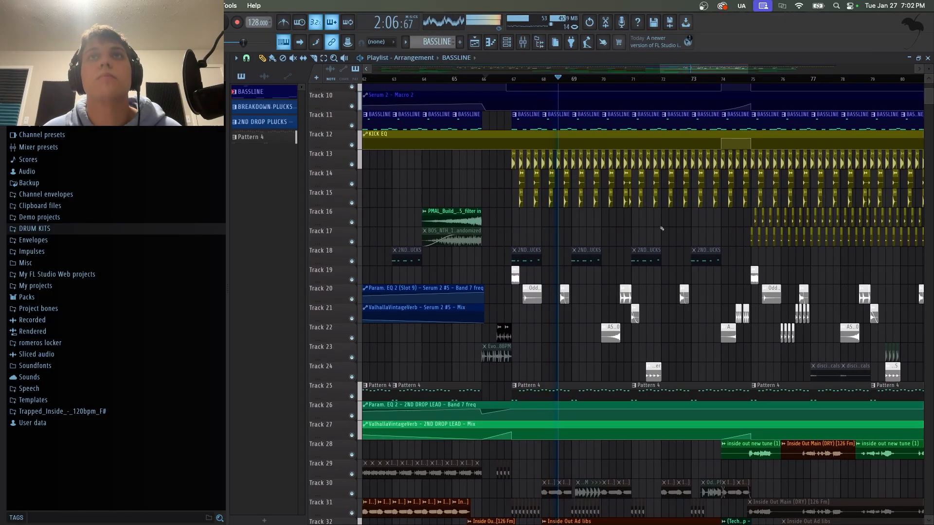
scroll(661, 227, "up", 2)
key("space")
right_click(352, 242)
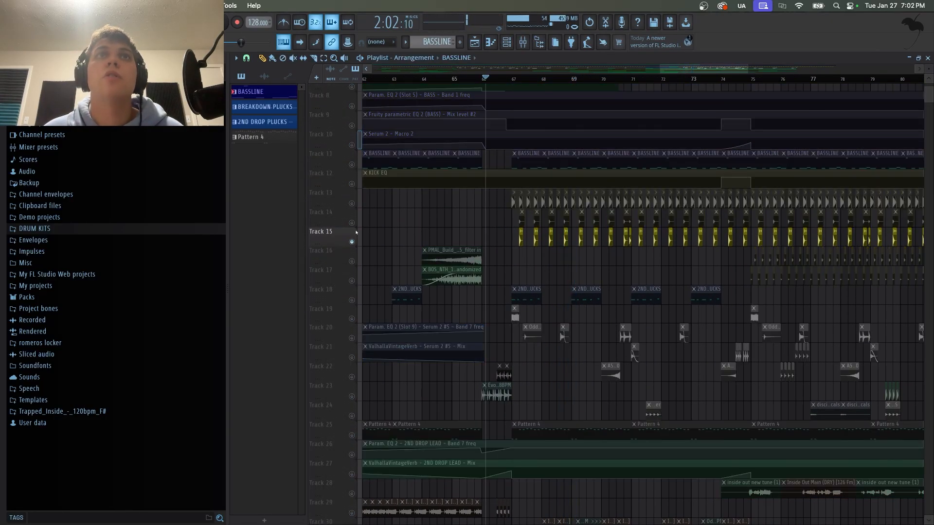
left_click(352, 223)
left_click(351, 203)
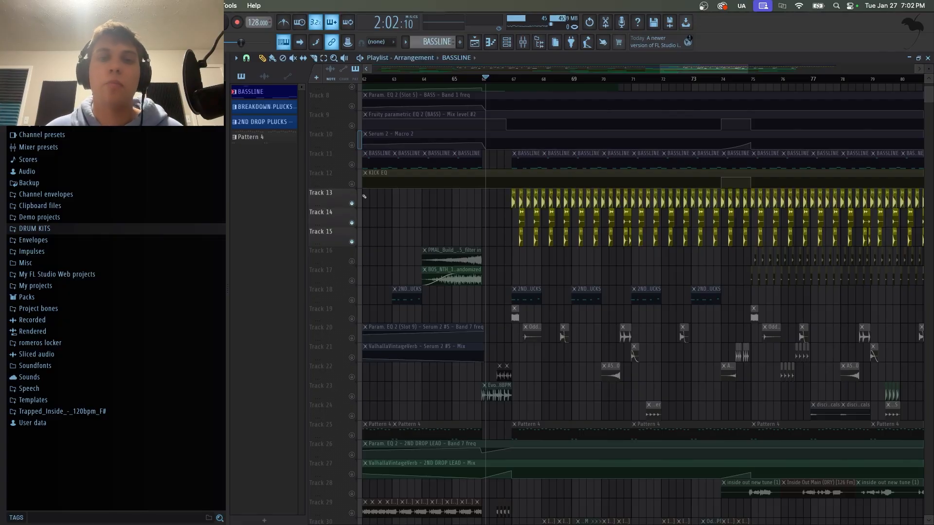
left_click(508, 79)
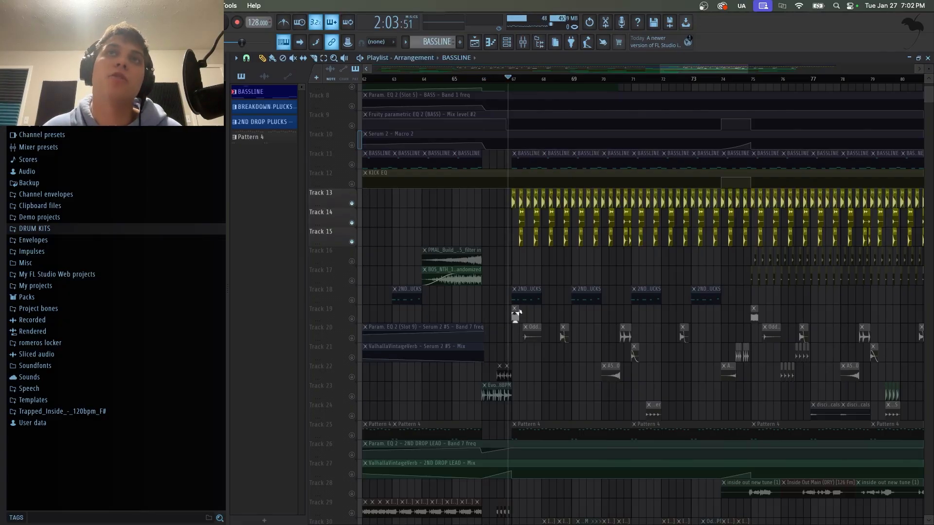
key("space")
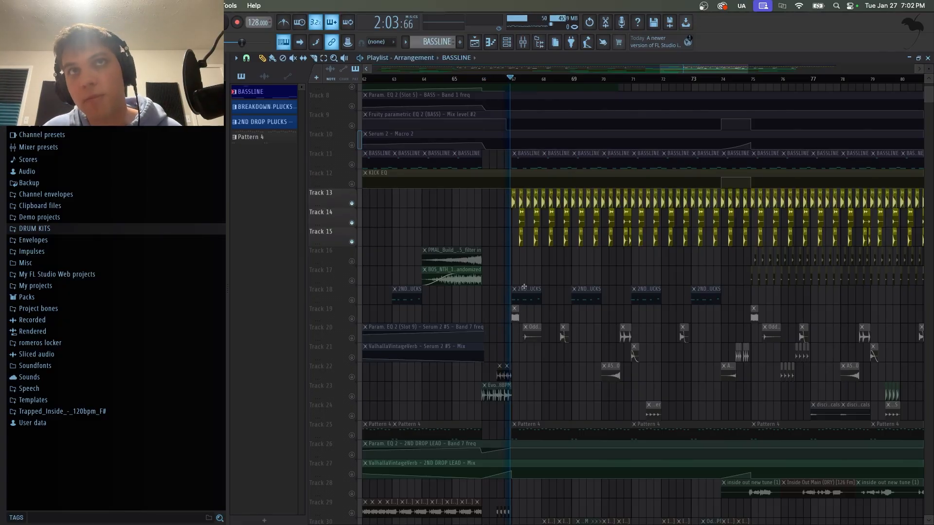
Add the lead pattern track 25 and its EQ and reverb automation tracks 26 and 27 to the solo, then play.
scroll(601, 317, "down", 5)
scroll(602, 317, "down", 5)
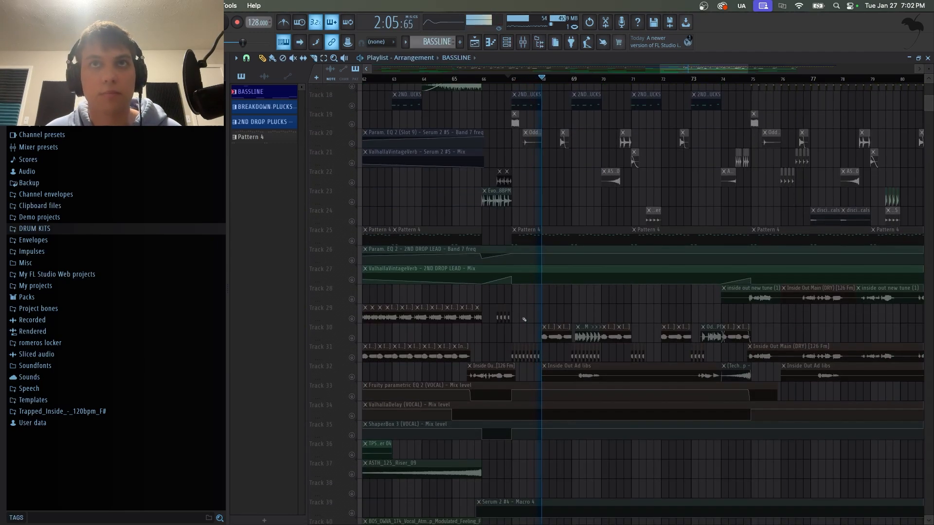
key("space")
left_click(352, 241)
left_click(352, 261)
left_click(352, 280)
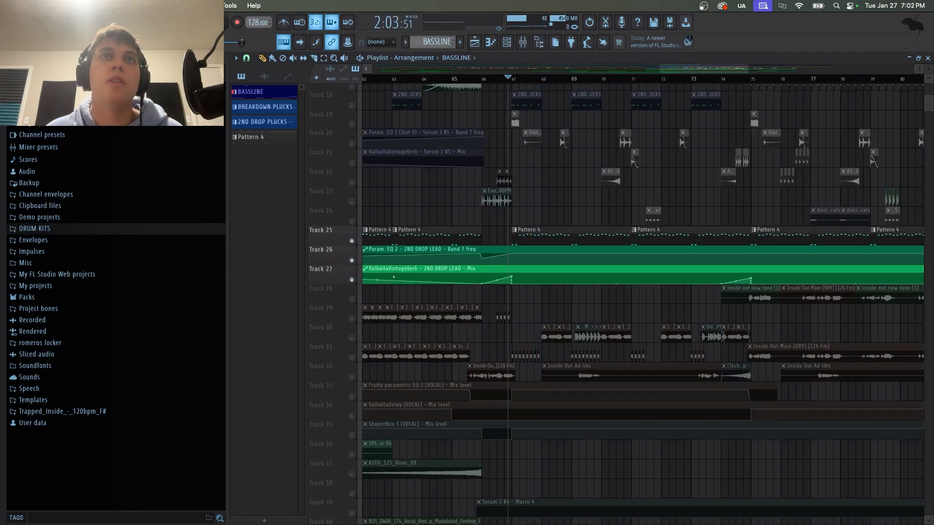
scroll(505, 308, "up", 2)
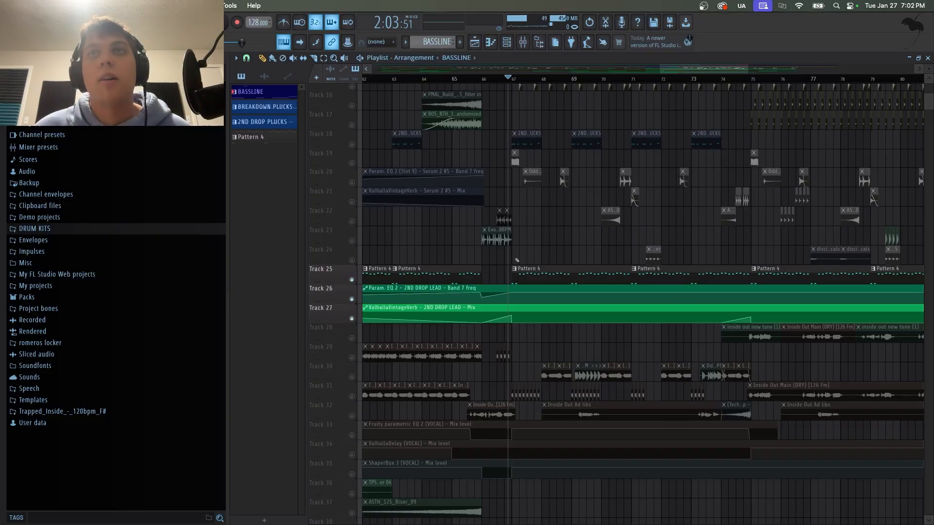
key("space")
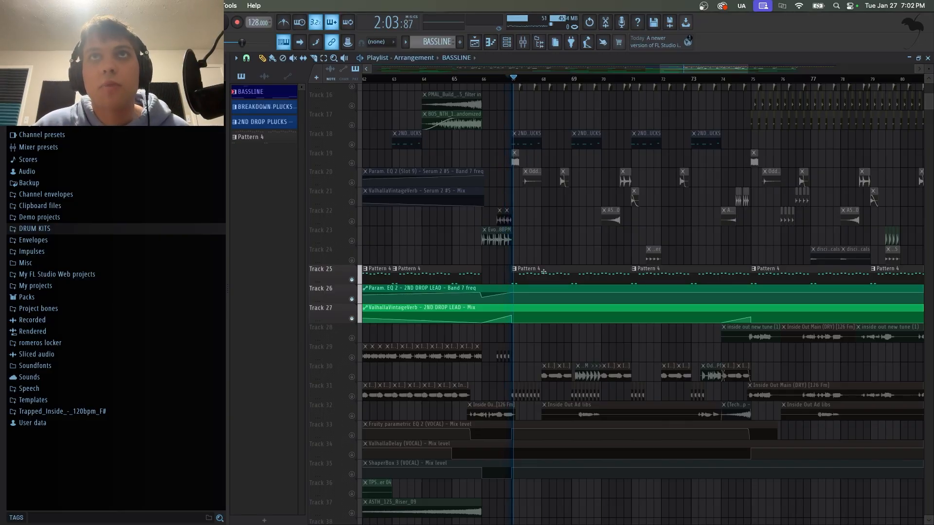
Stop playback and scroll through the track lanes around the second drop.
scroll(443, 386, "down", 1)
scroll(442, 385, "down", 4)
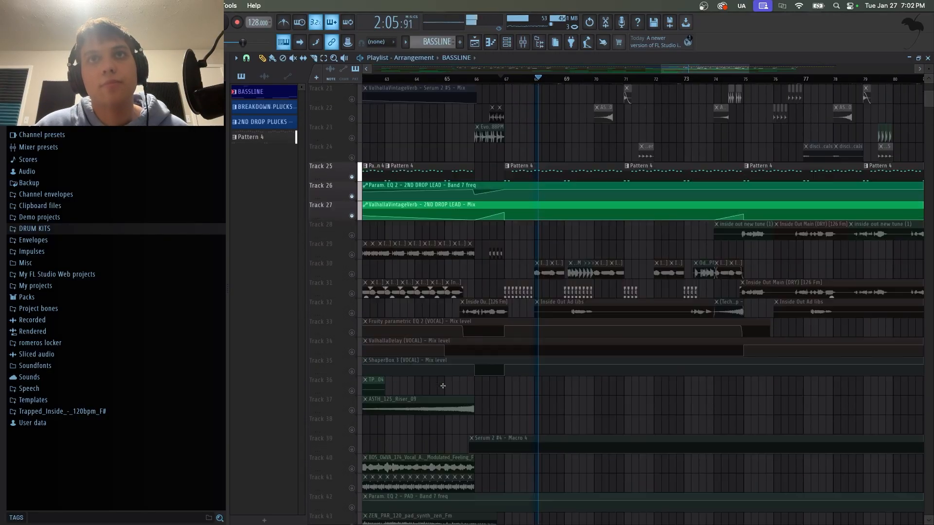
scroll(438, 335, "up", 14)
key("space")
scroll(354, 324, "down", 3)
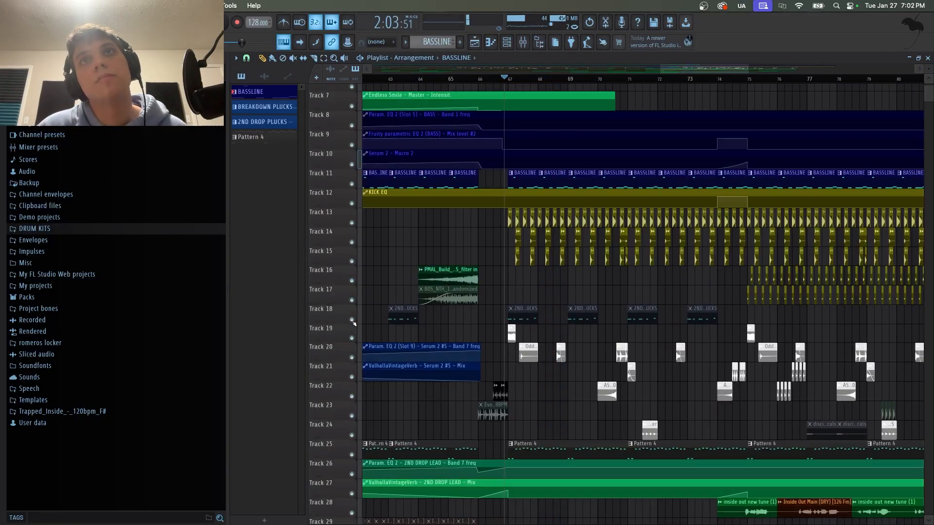
scroll(558, 149, "down", 10)
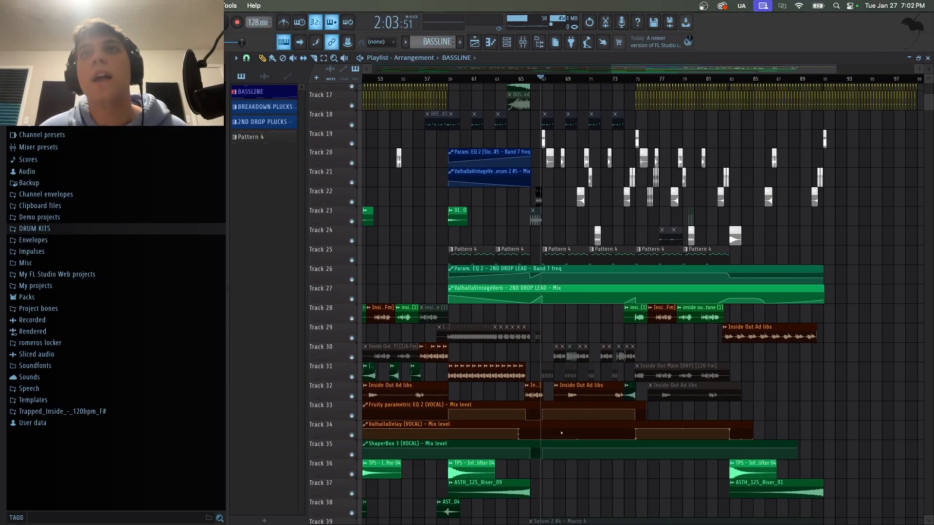
Play the full arrangement from about bar 74 through the second drop, then stop.
scroll(630, 80, "up", 4)
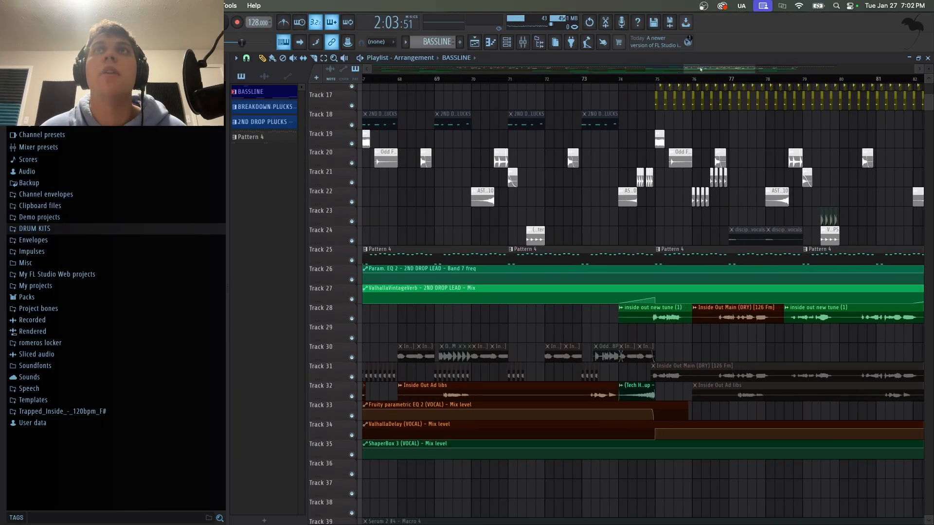
left_click_drag(701, 70, 713, 70)
scroll(720, 103, "up", 5)
left_click(529, 81)
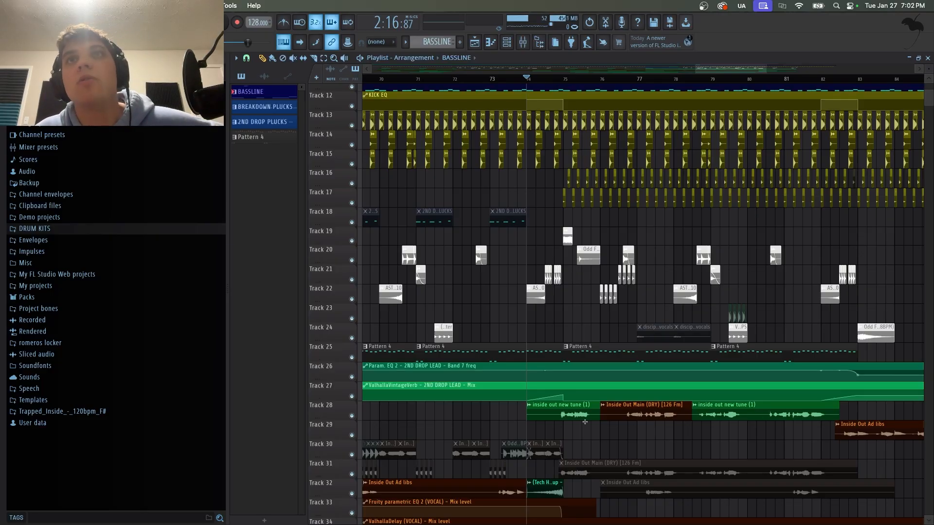
scroll(620, 81, "down", 5)
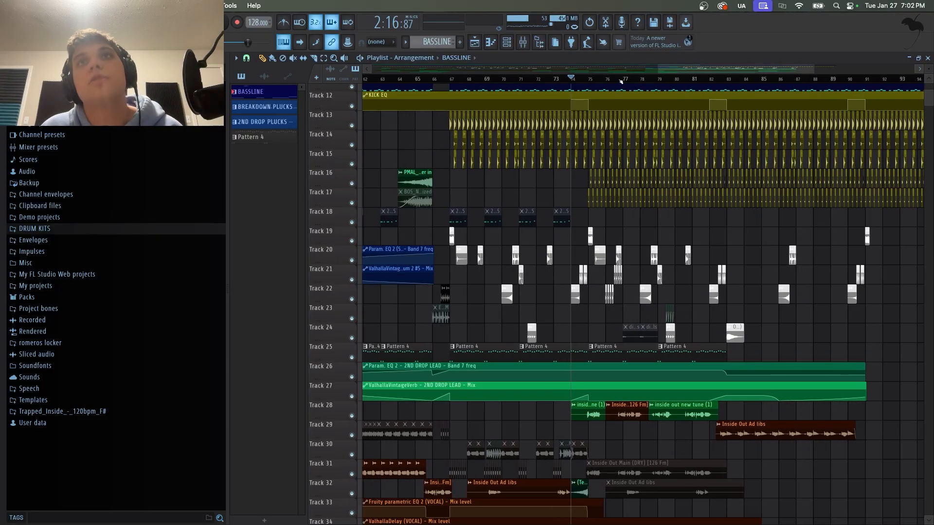
scroll(671, 285, "down", 6)
scroll(671, 285, "up", 9)
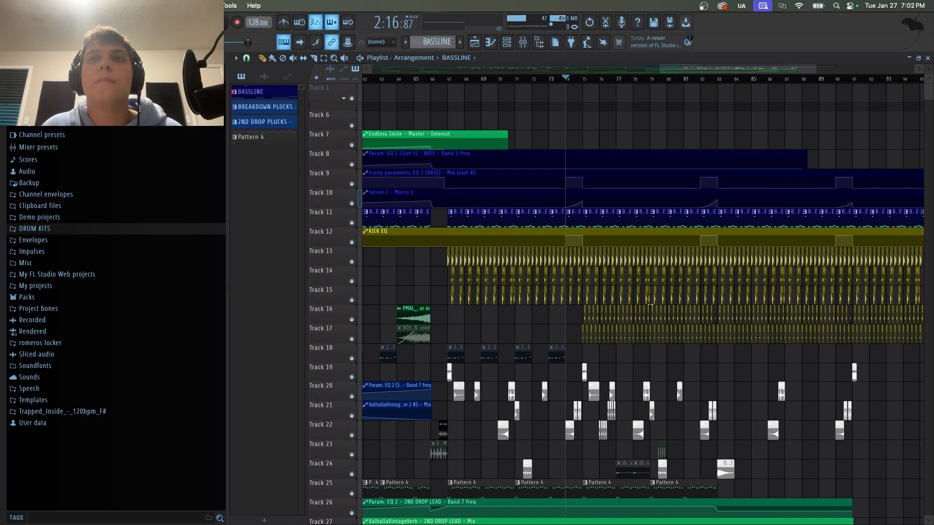
scroll(672, 284, "down", 3)
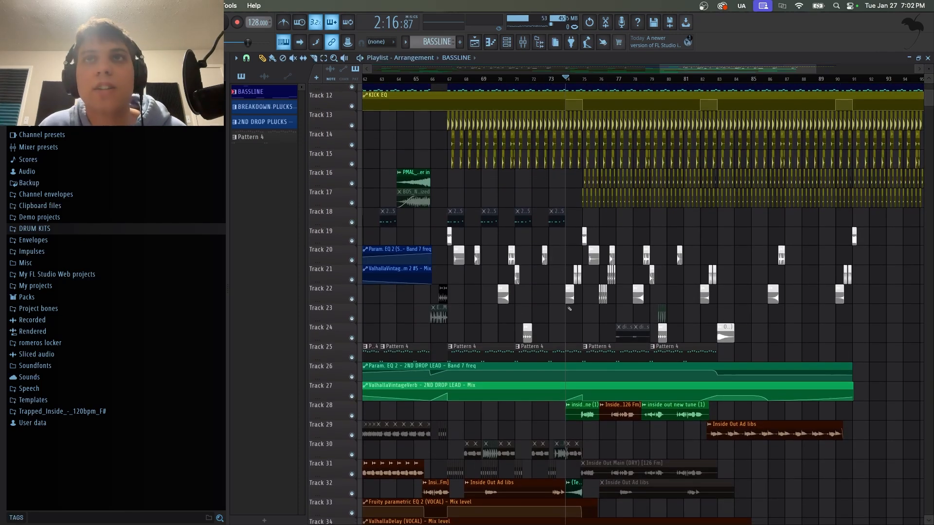
key("space")
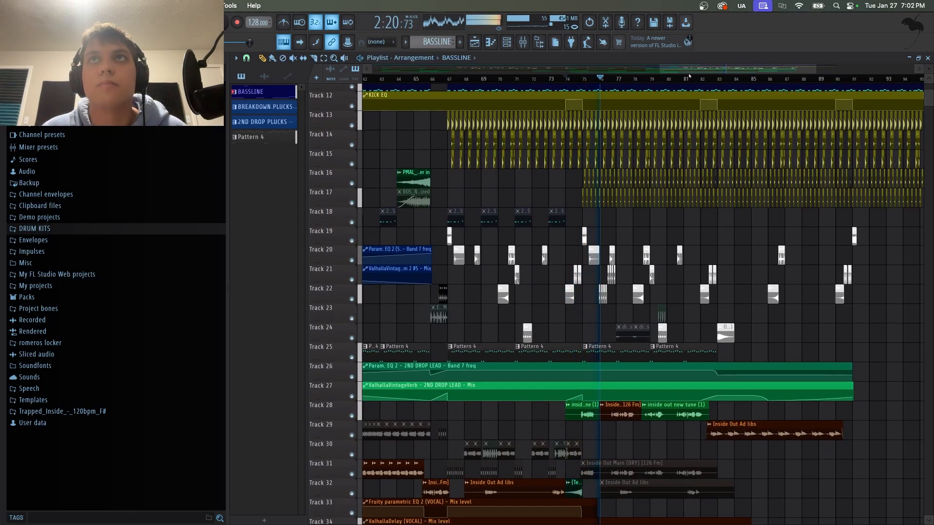
scroll(691, 78, "down", 2)
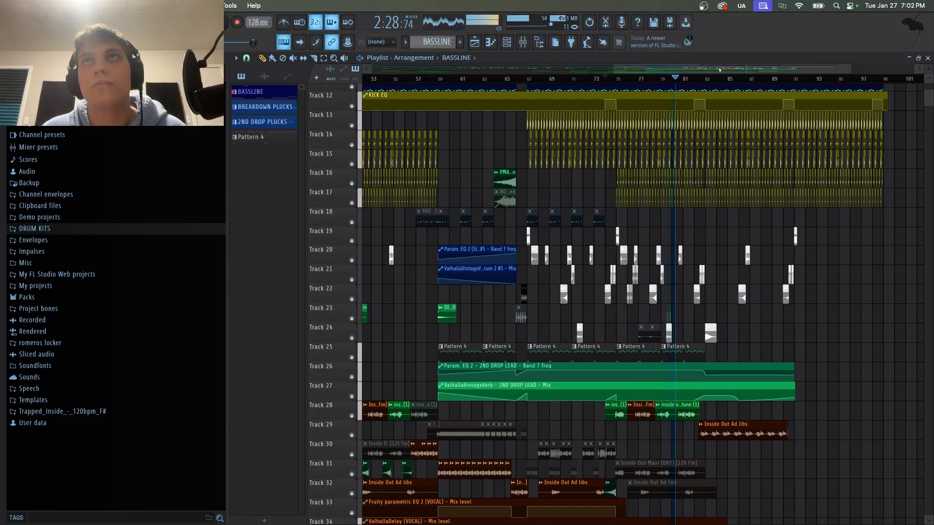
scroll(720, 122, "right", 5)
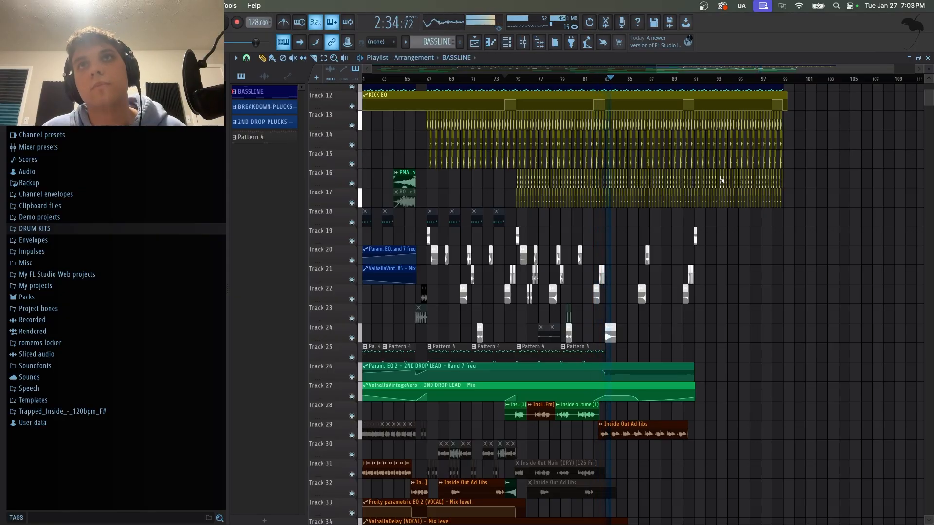
key("space")
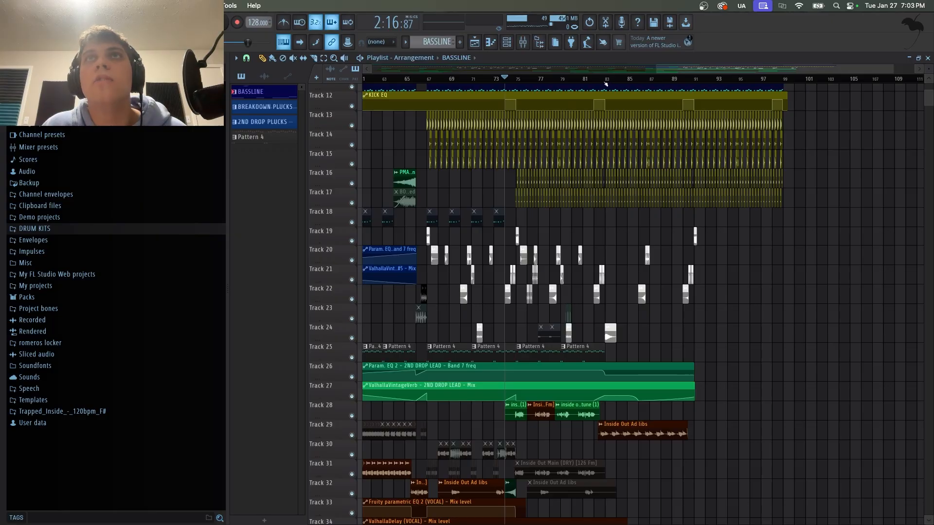
Play from about bar 90 to the end of the track, then return the playhead to about bar 60.
left_click_drag(606, 84, 686, 90)
scroll(748, 326, "up", 7)
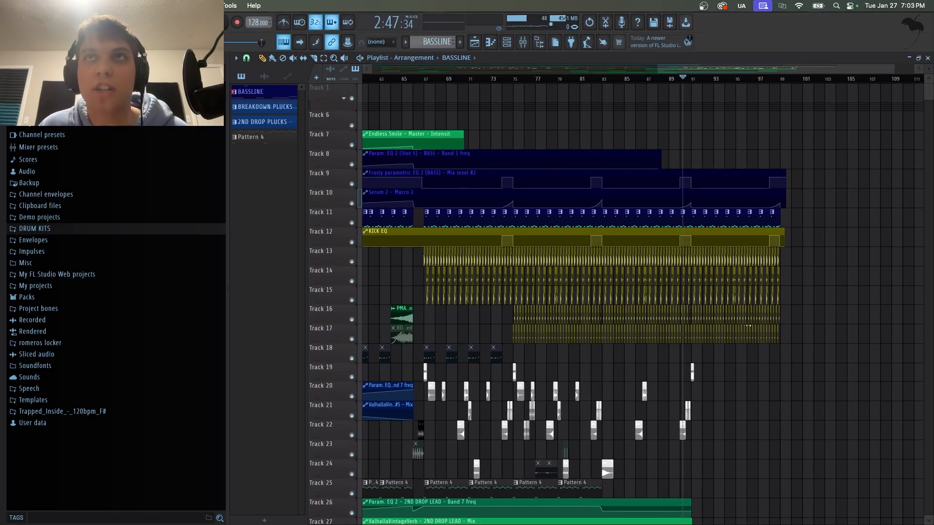
scroll(725, 193, "down", 8)
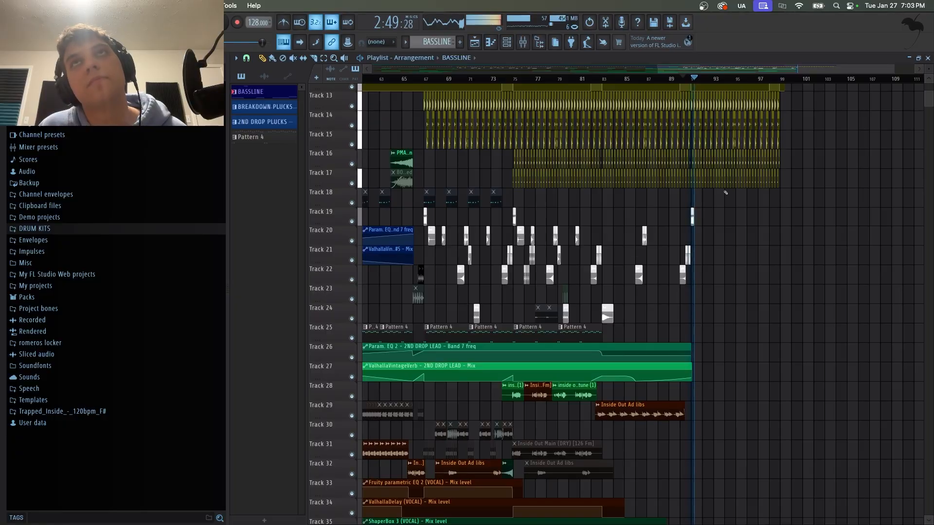
scroll(723, 199, "down", 4)
scroll(722, 209, "up", 5)
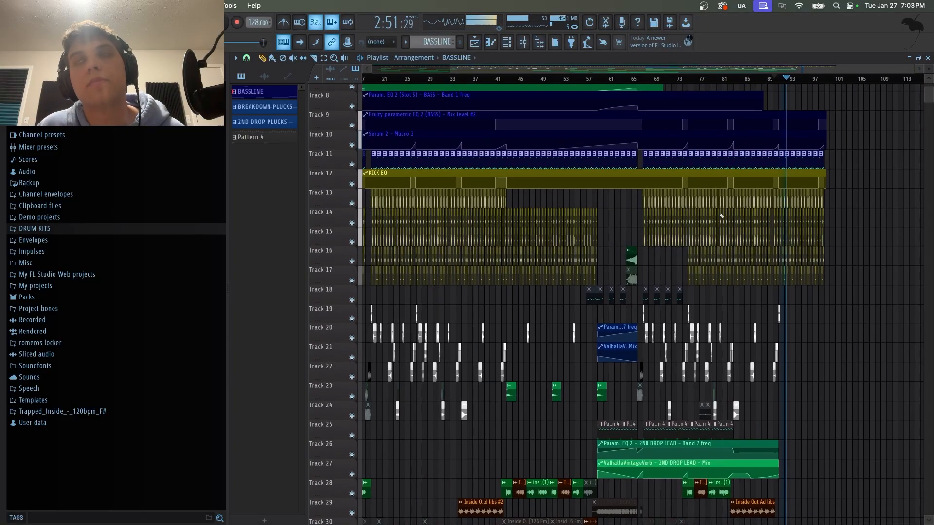
left_click(821, 80)
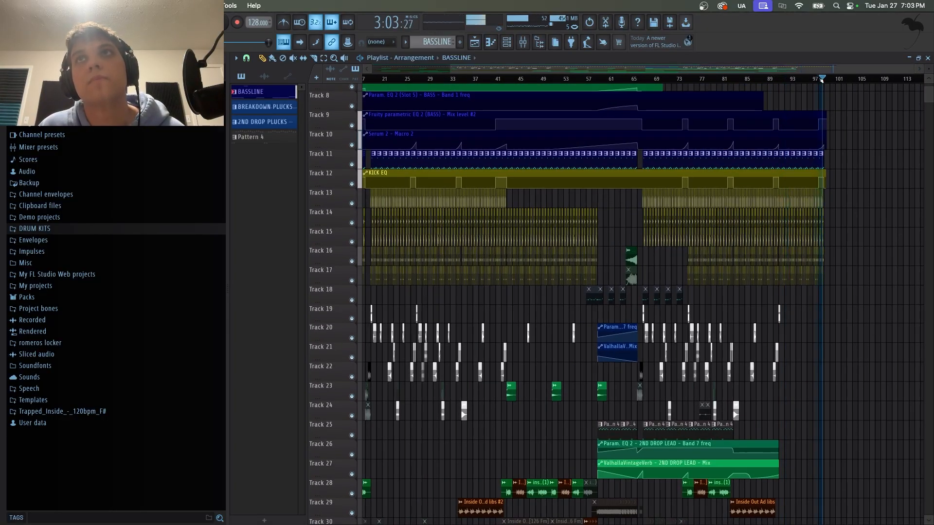
left_click_drag(821, 80, 606, 81)
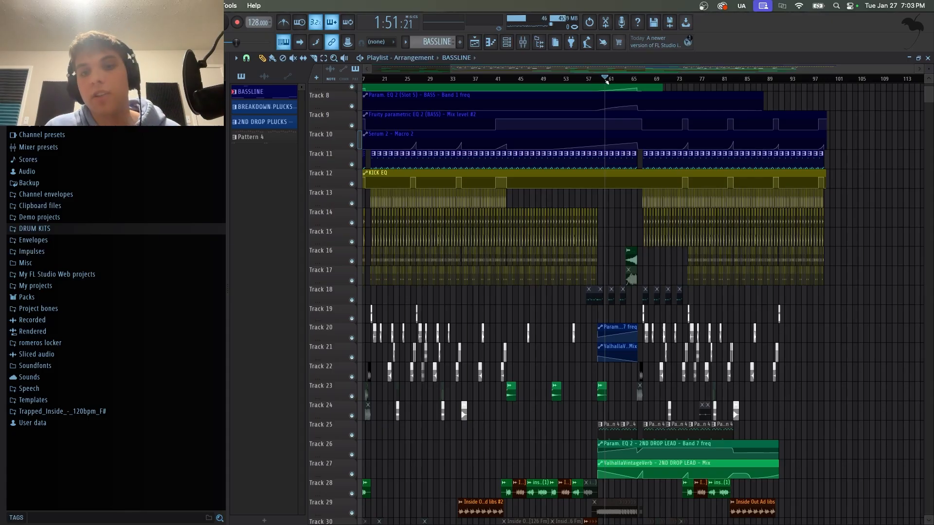
scroll(489, 205, "down", 3)
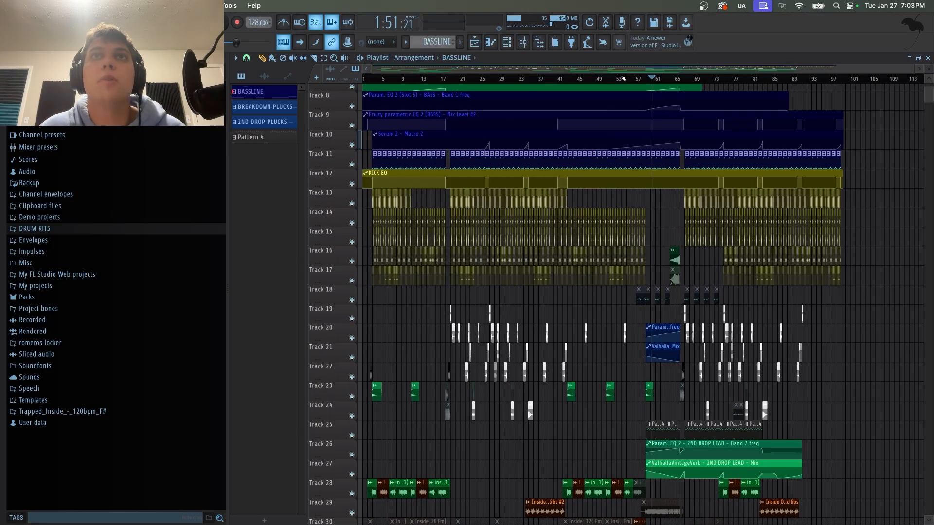
scroll(488, 205, "down", 10)
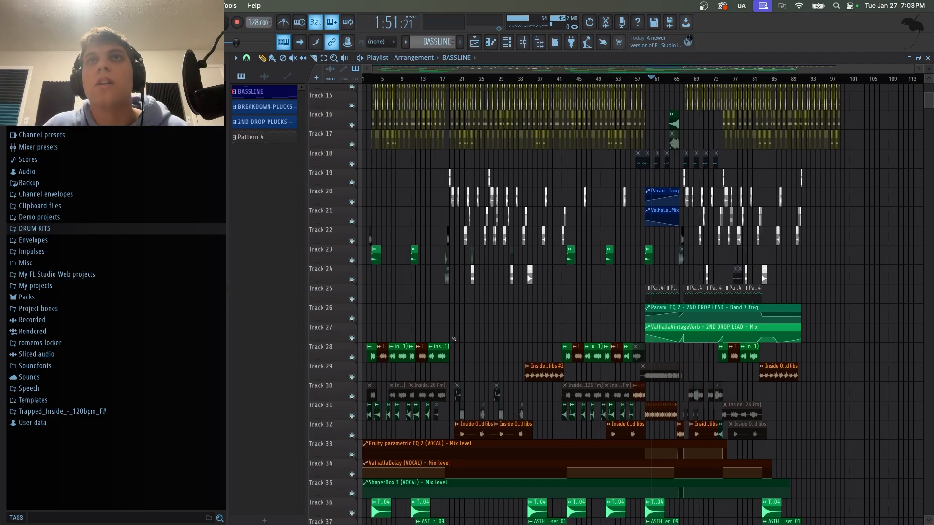
scroll(453, 339, "up", 5)
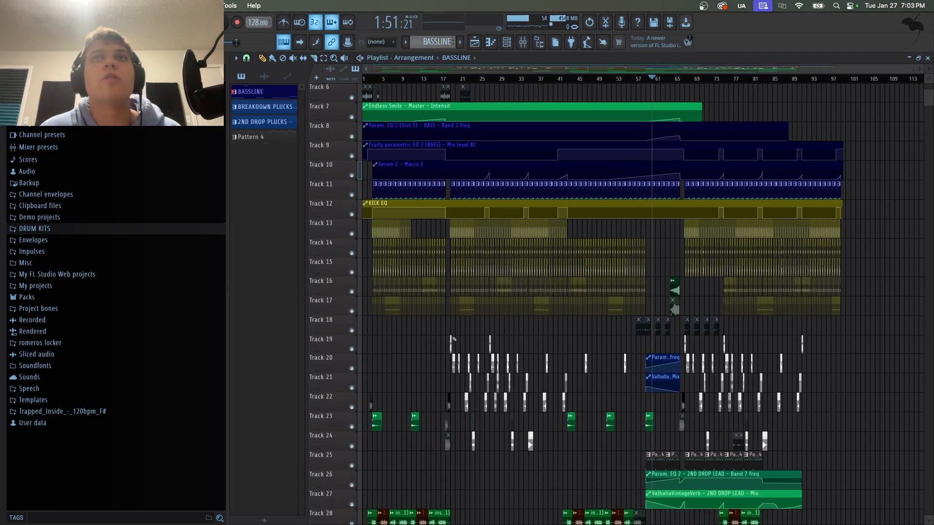
scroll(454, 339, "down", 8)
scroll(453, 339, "up", 7)
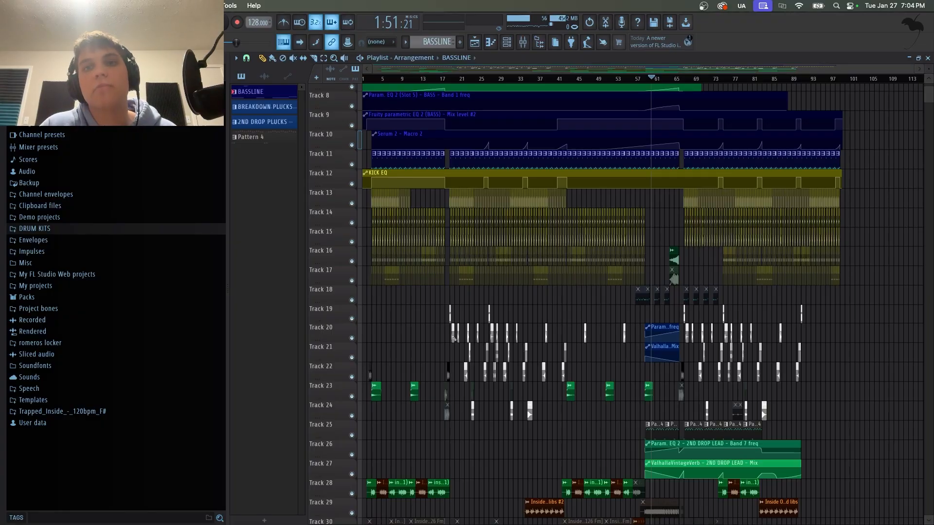